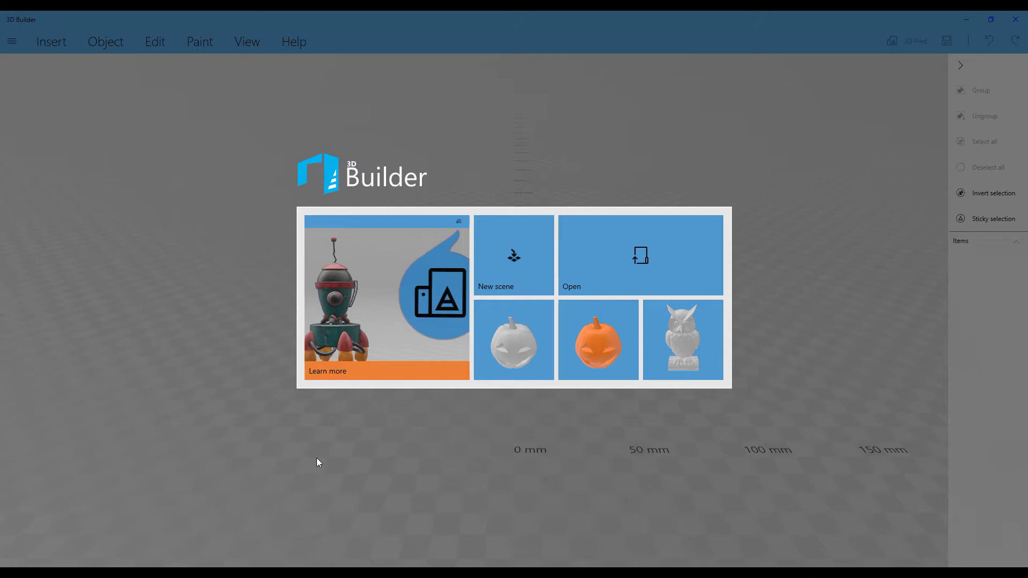
# Read through the introductory pages about building, moving, scaling and 3D printing models, and close them.
pyautogui.click(326, 360)
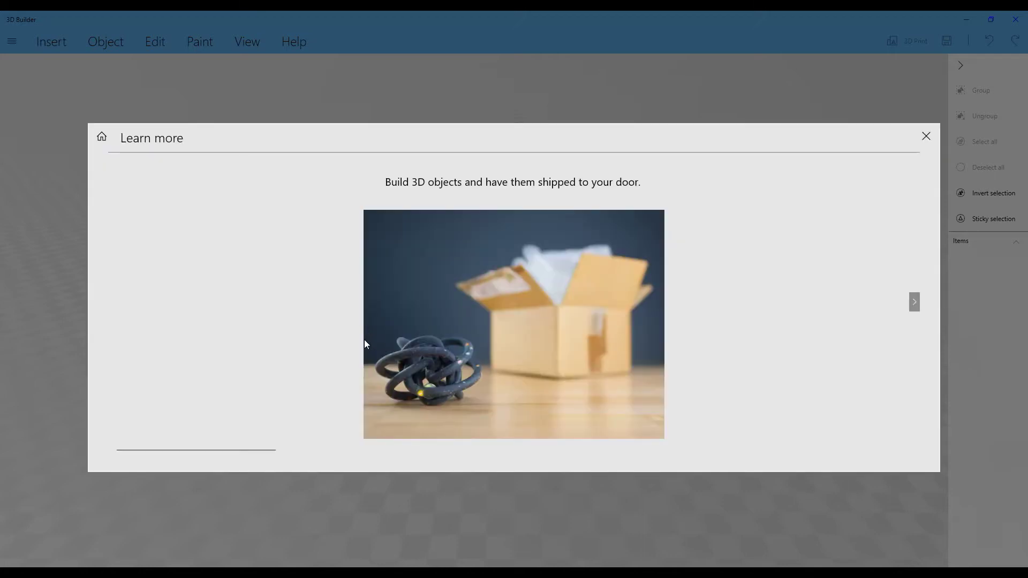
pyautogui.click(914, 303)
pyautogui.click(914, 303)
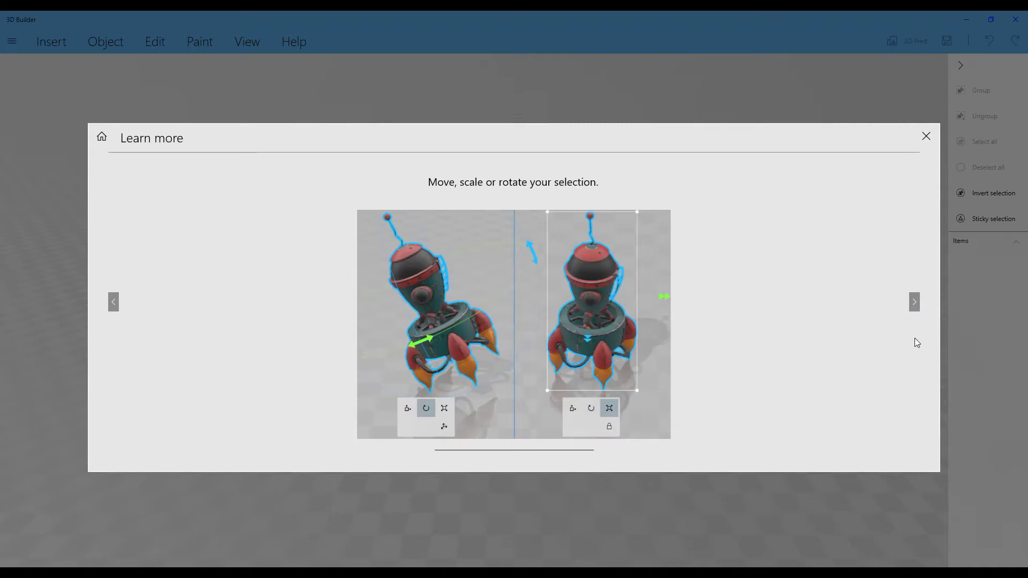
pyautogui.click(915, 303)
pyautogui.click(914, 303)
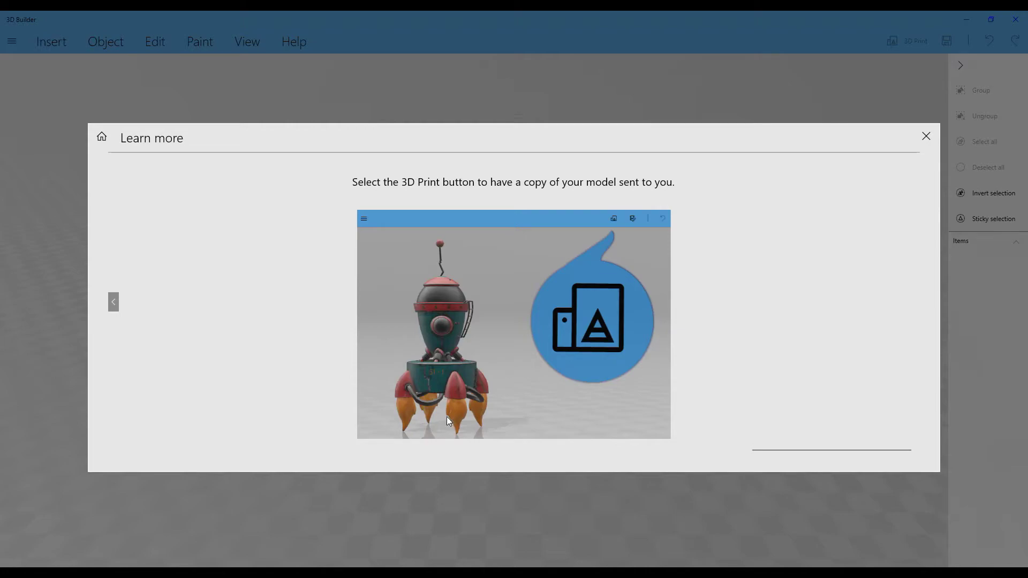
pyautogui.click(931, 142)
# Search the 3D library for "cat" and open the "Cat - low poly" model.
pyautogui.click(12, 42)
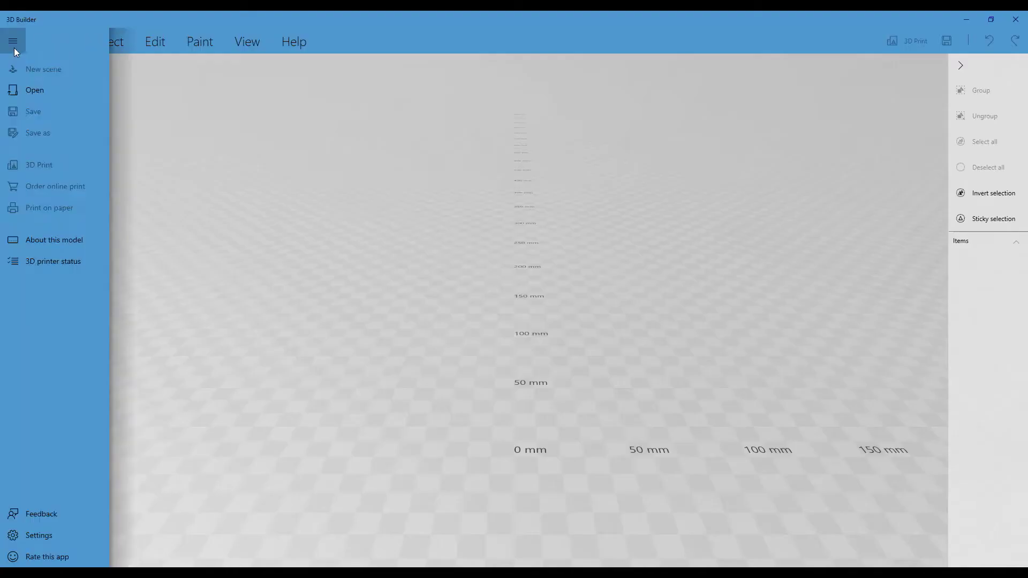
pyautogui.click(31, 92)
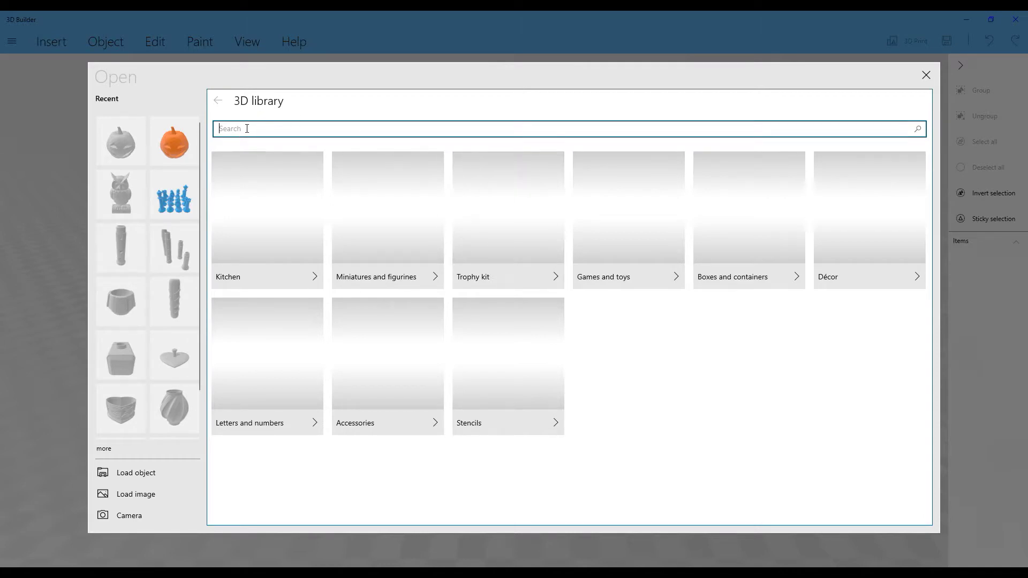
pyautogui.write('cat')
pyautogui.press('Return')
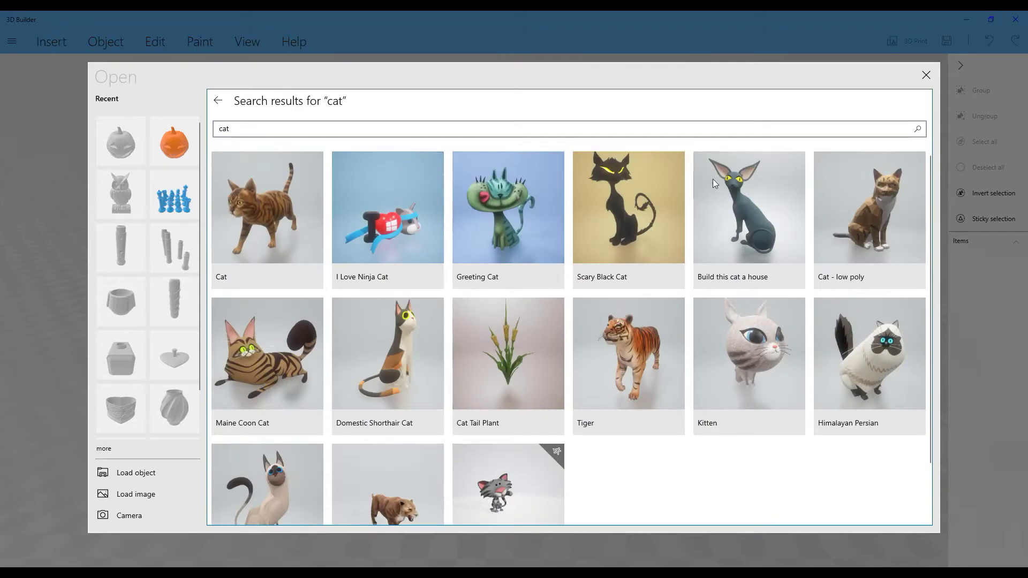
pyautogui.click(886, 228)
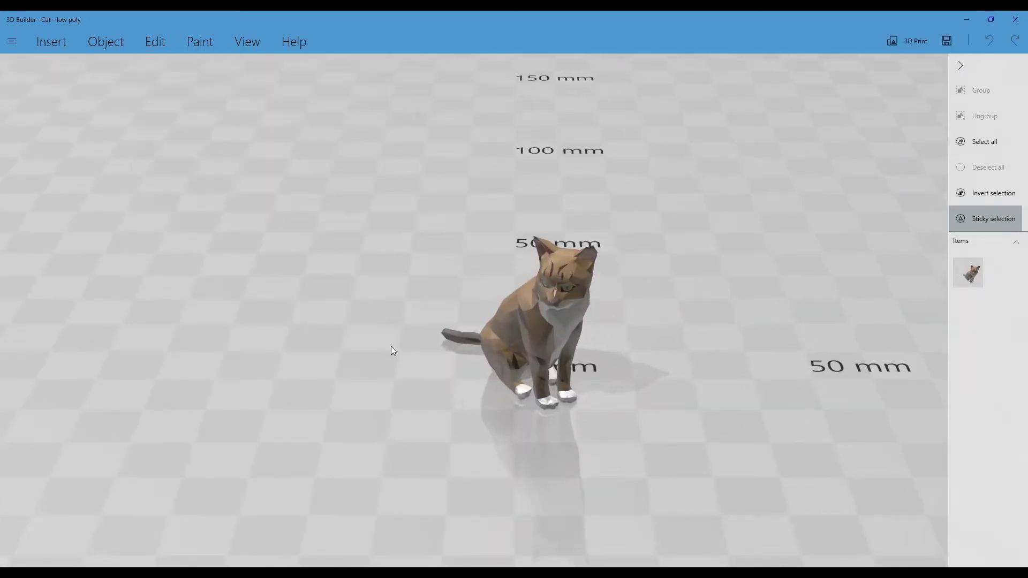
pyautogui.moveTo(374, 356); pyautogui.dragTo(488, 322)
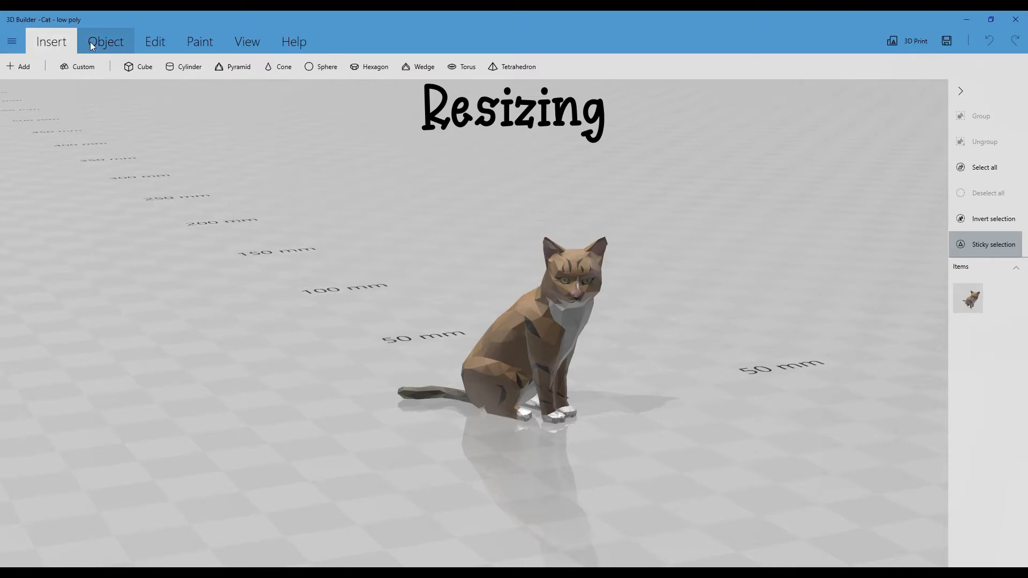
# Select the cat and activate the scaling mode for it.
pyautogui.click(539, 327)
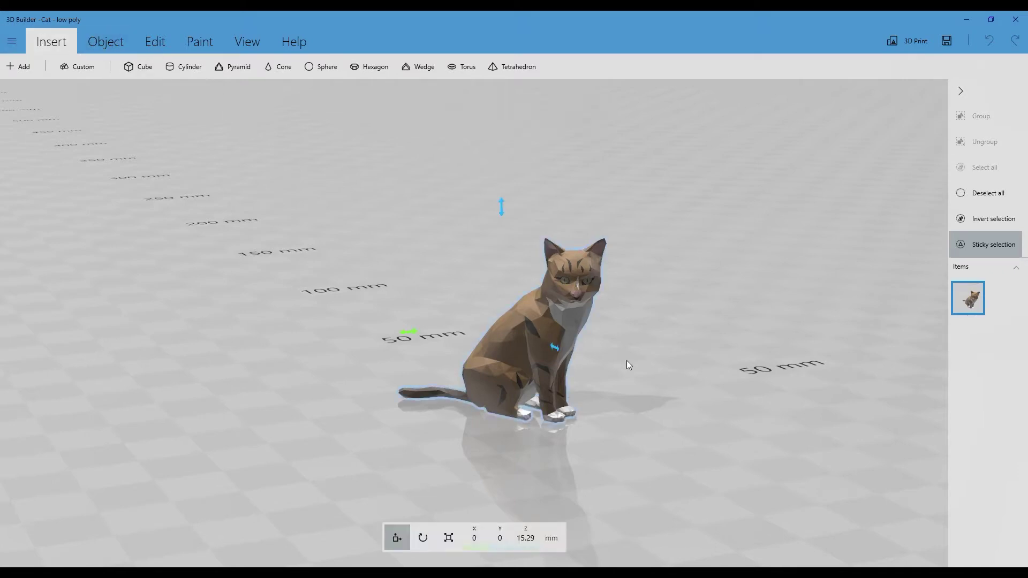
pyautogui.scroll(-4, 648, 358)
pyautogui.moveTo(649, 361); pyautogui.dragTo(527, 333)
pyautogui.scroll(3, 527, 333)
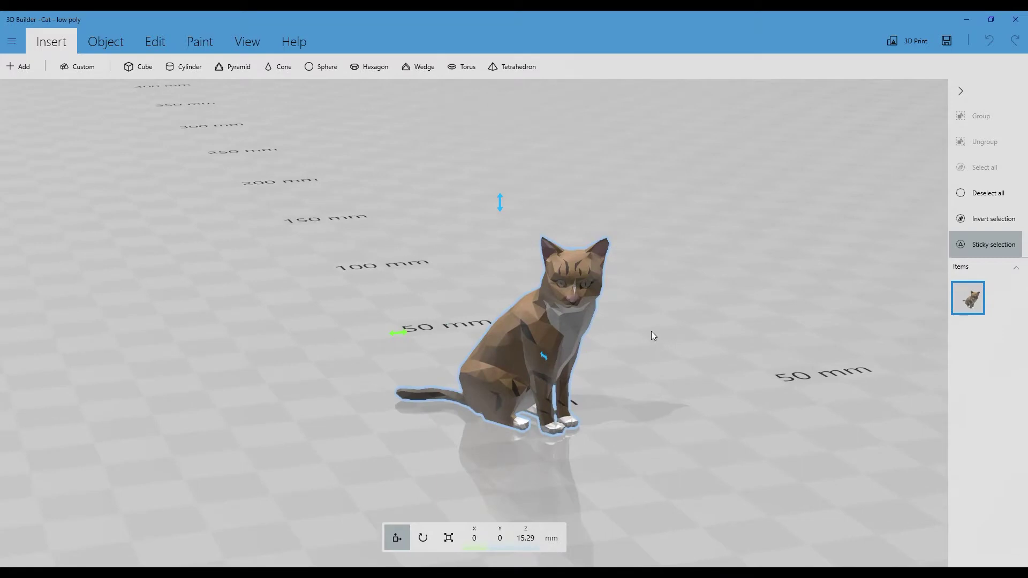
pyautogui.moveTo(617, 360); pyautogui.dragTo(601, 337, button='right')
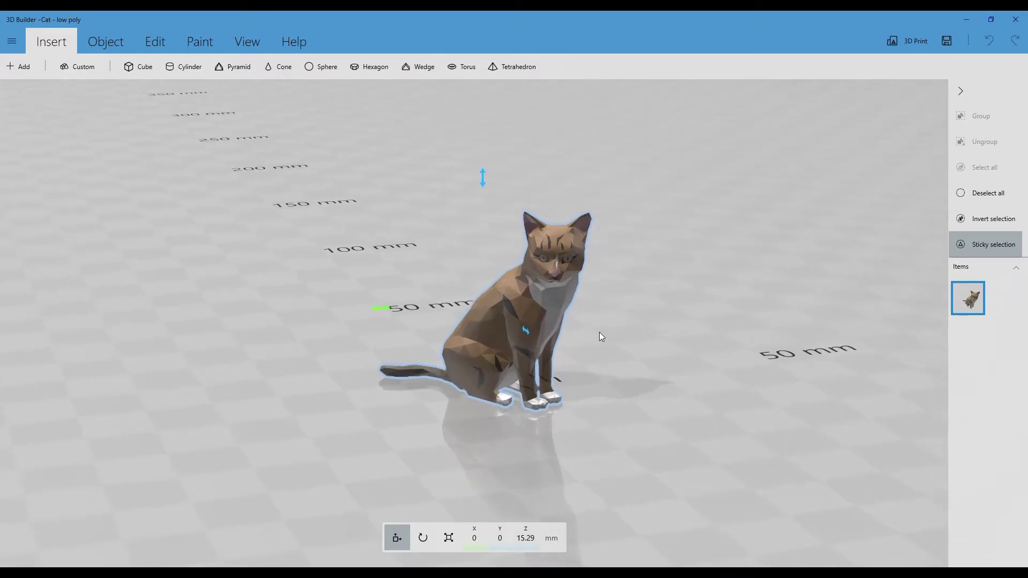
pyautogui.click(448, 537)
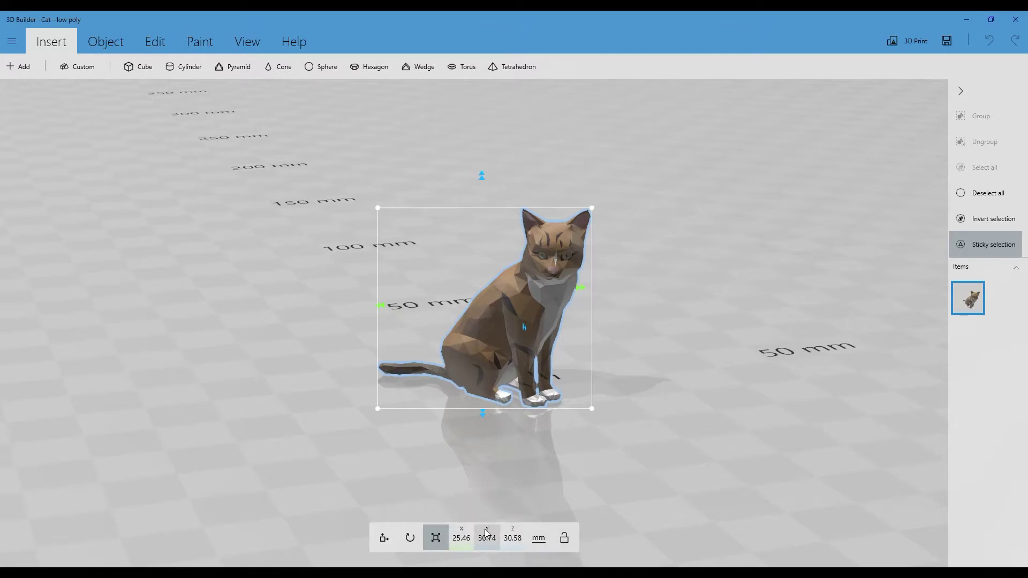
pyautogui.moveTo(568, 518); pyautogui.dragTo(665, 482, button='middle')
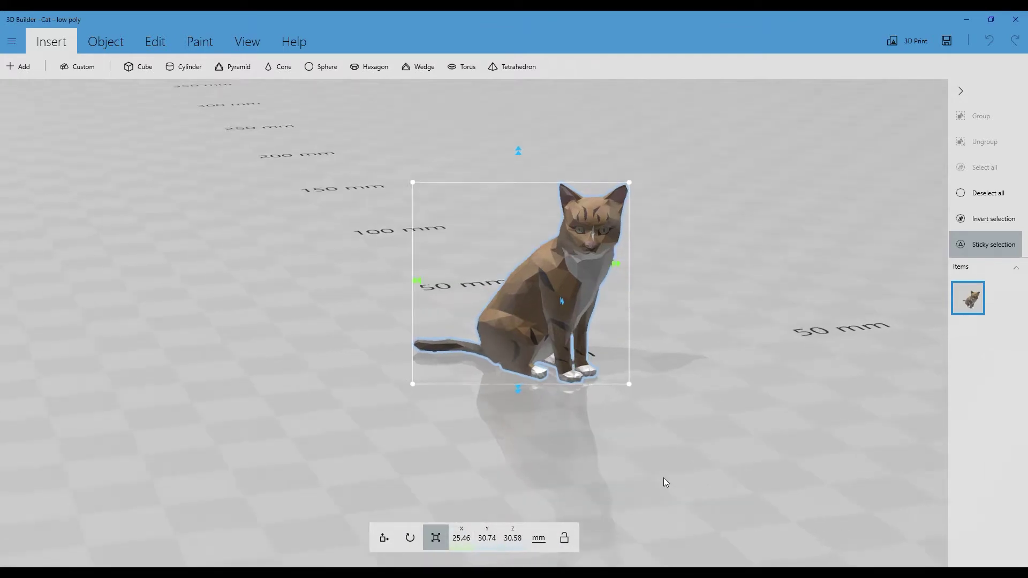
# Try stretching the cat freely along separate axes to about 55.17 × 32.73 × 35.57 mm, and undo the stretching.
pyautogui.moveTo(616, 264); pyautogui.dragTo(589, 307)
pyautogui.moveTo(511, 159); pyautogui.dragTo(540, 122)
pyautogui.moveTo(552, 286)
pyautogui.mouseDown()
pyautogui.moveTo(654, 287)
pyautogui.moveTo(619, 283)
pyautogui.moveTo(561, 291)
pyautogui.moveTo(669, 299)
pyautogui.moveTo(555, 298)
pyautogui.mouseUp()
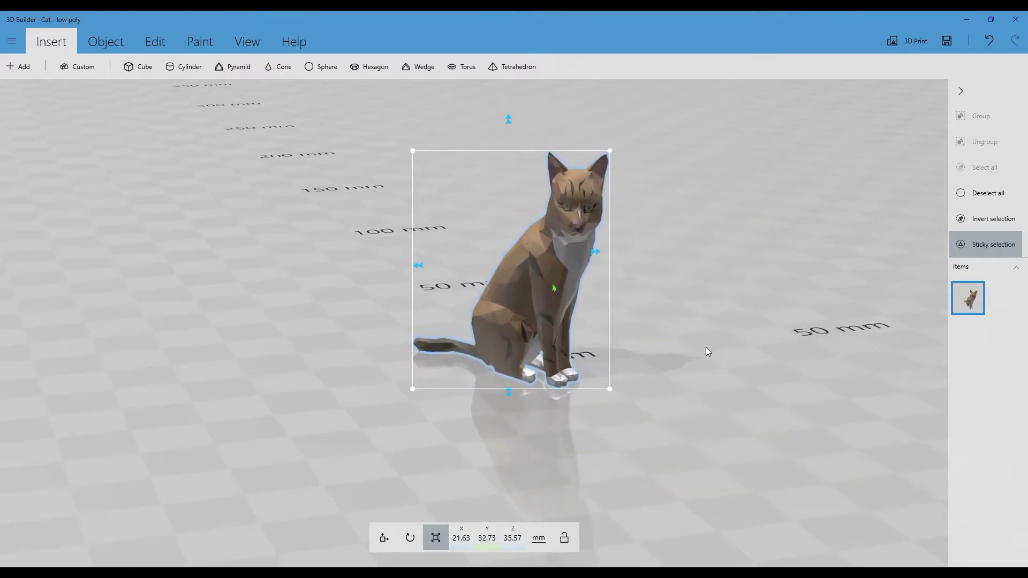
pyautogui.moveTo(673, 352); pyautogui.dragTo(560, 285)
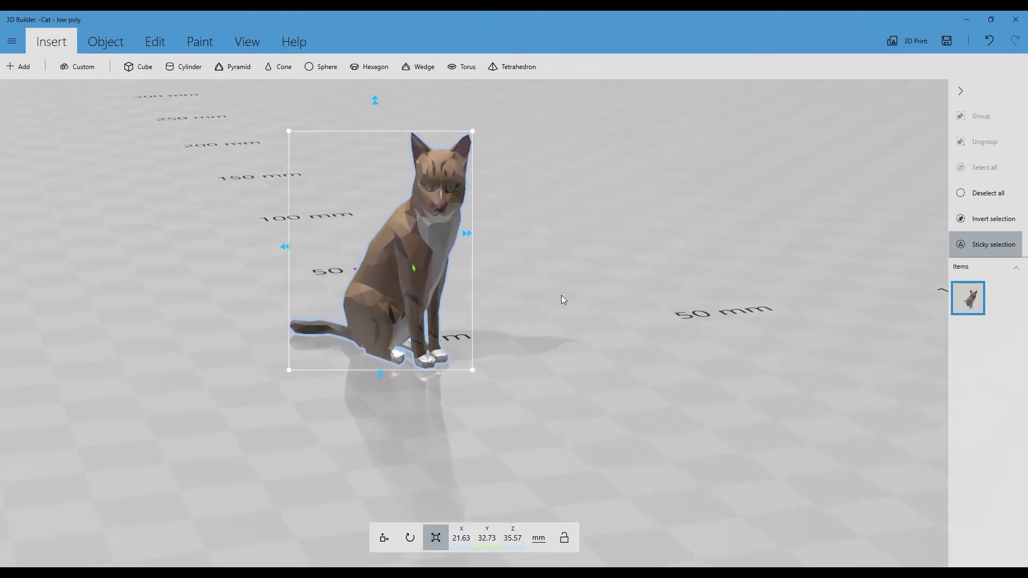
pyautogui.moveTo(466, 236); pyautogui.dragTo(685, 242)
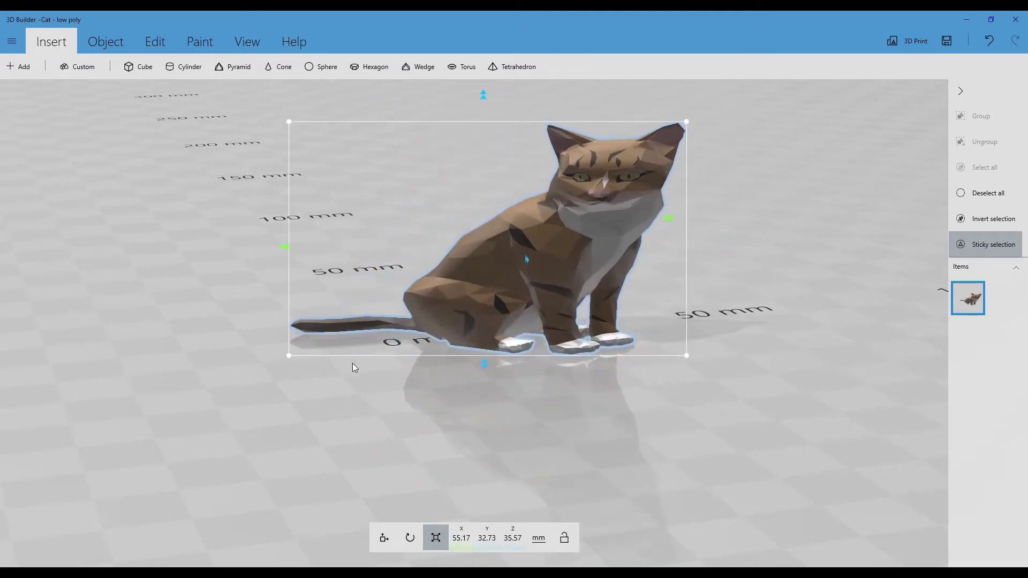
pyautogui.moveTo(303, 428); pyautogui.dragTo(345, 508)
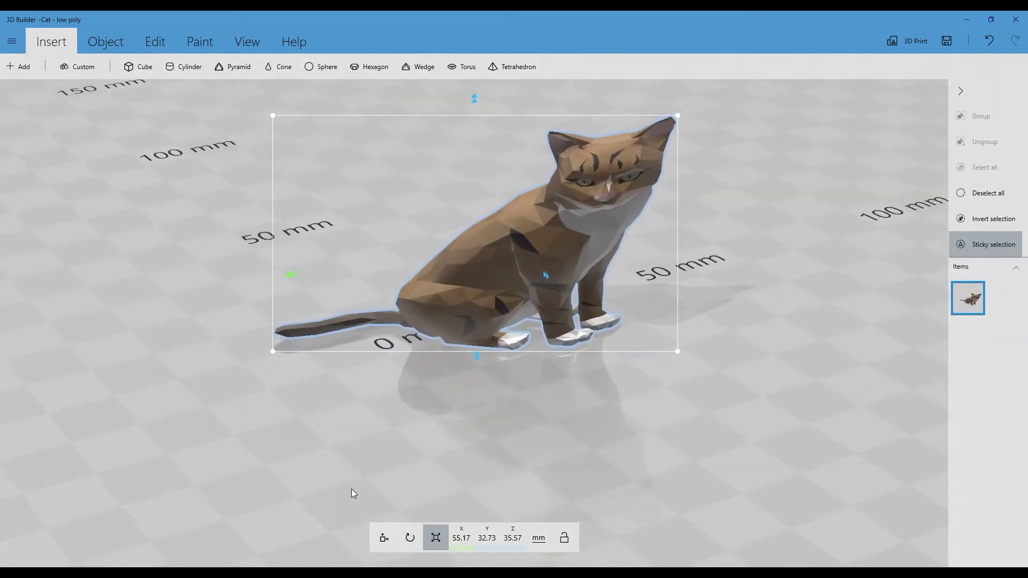
pyautogui.hotkey('ctrl', 'z')
pyautogui.hotkey('ctrl', 'z')
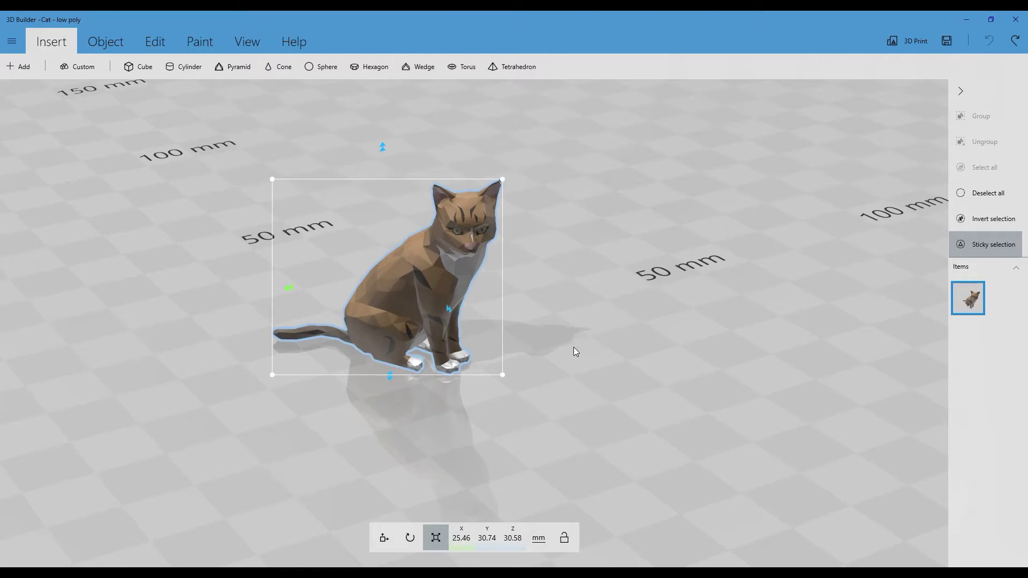
# Lock the cat's proportions and scale it to a Z size of 50 mm.
pyautogui.moveTo(406, 433); pyautogui.dragTo(315, 467)
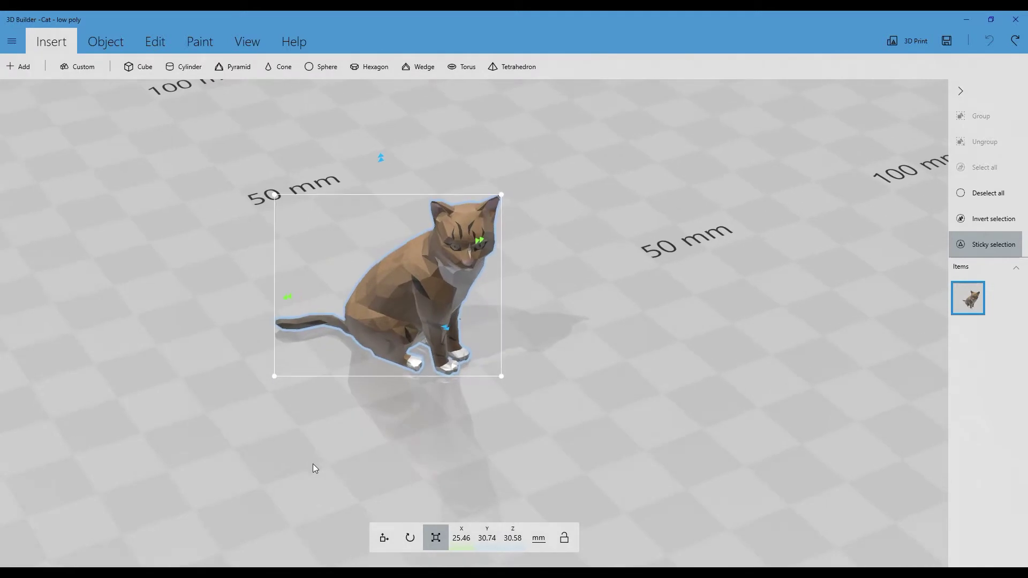
pyautogui.click(564, 541)
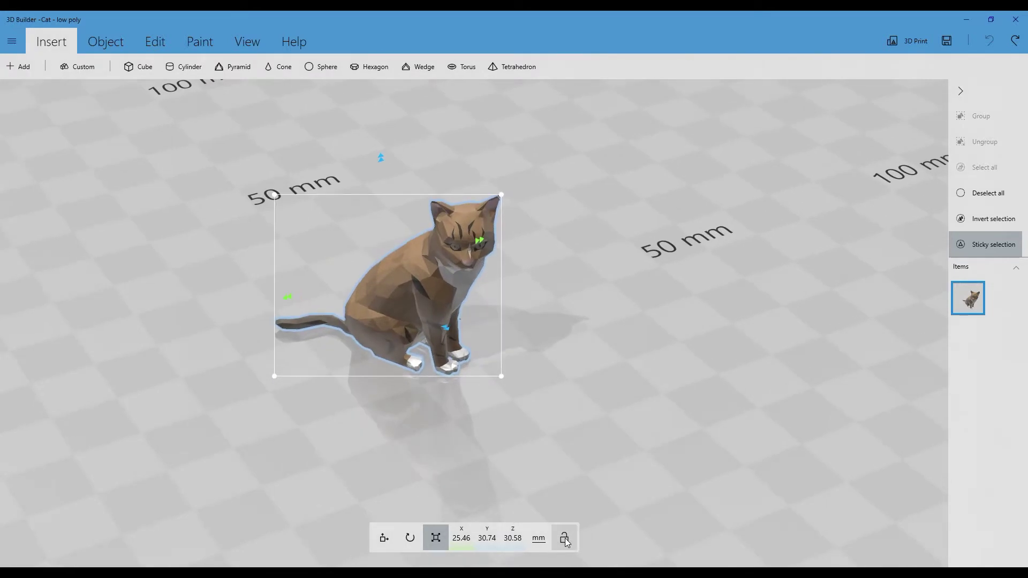
pyautogui.click(513, 538)
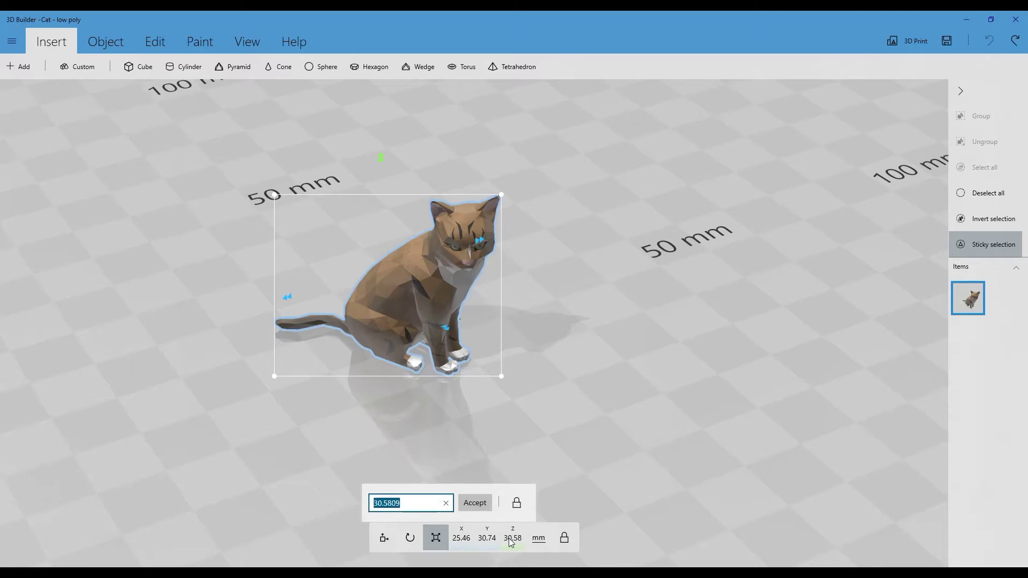
pyautogui.write('50')
pyautogui.press('Return')
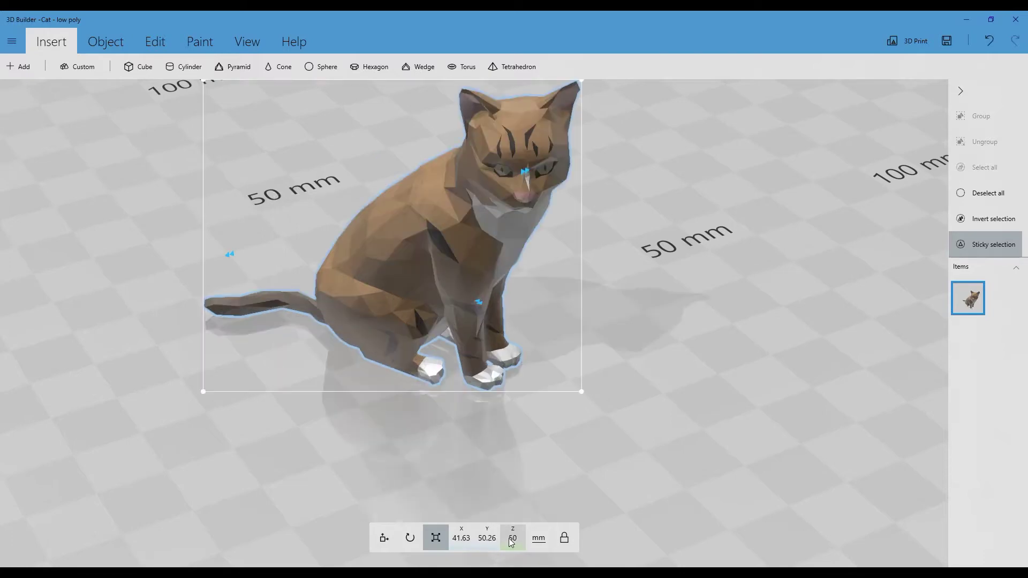
# Rotate the cat freehand to a yaw of about 26.54 degrees and a pitch of about -13.96 degrees.
pyautogui.moveTo(376, 468); pyautogui.dragTo(391, 345)
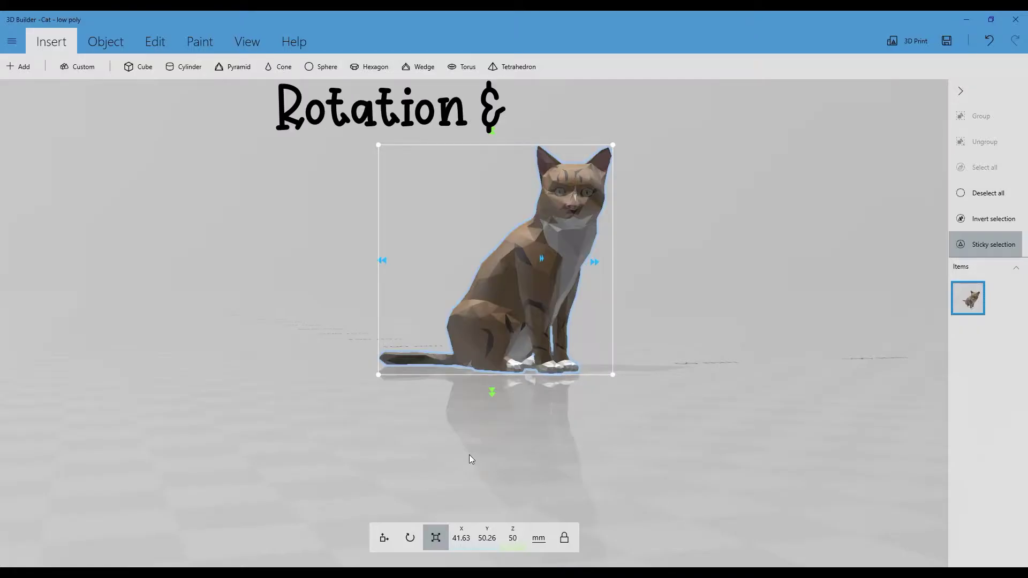
pyautogui.click(409, 539)
pyautogui.moveTo(558, 262); pyautogui.dragTo(606, 298)
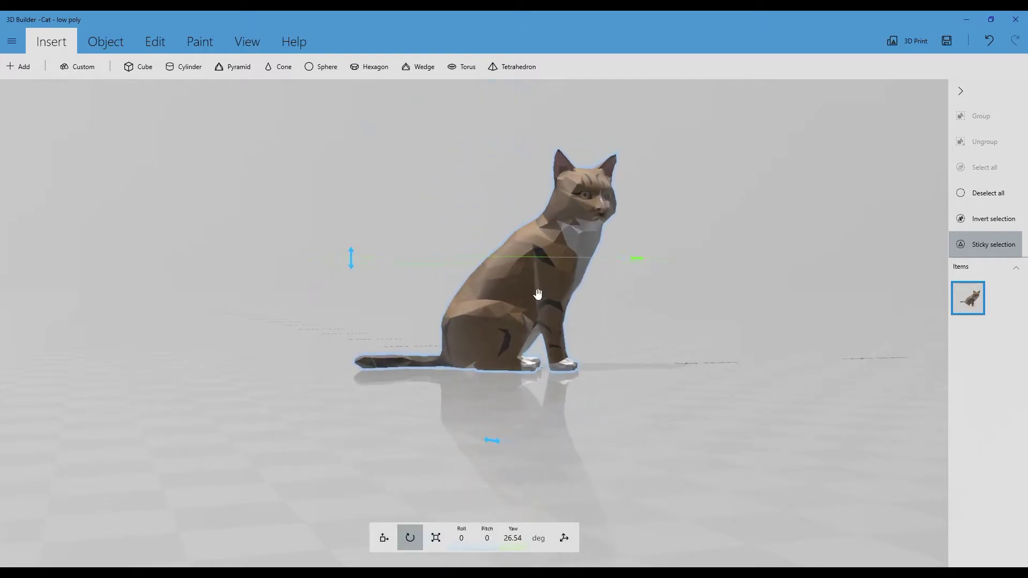
pyautogui.moveTo(349, 263); pyautogui.dragTo(377, 279)
# Move the cat freehand to about X 0.61, Y 5.88 and raise it to about Z 28.81 mm.
pyautogui.click(382, 538)
pyautogui.moveTo(559, 257); pyautogui.dragTo(531, 293)
pyautogui.moveTo(645, 321); pyautogui.dragTo(612, 364, button='right')
pyautogui.moveTo(583, 274); pyautogui.dragTo(619, 250, button='right')
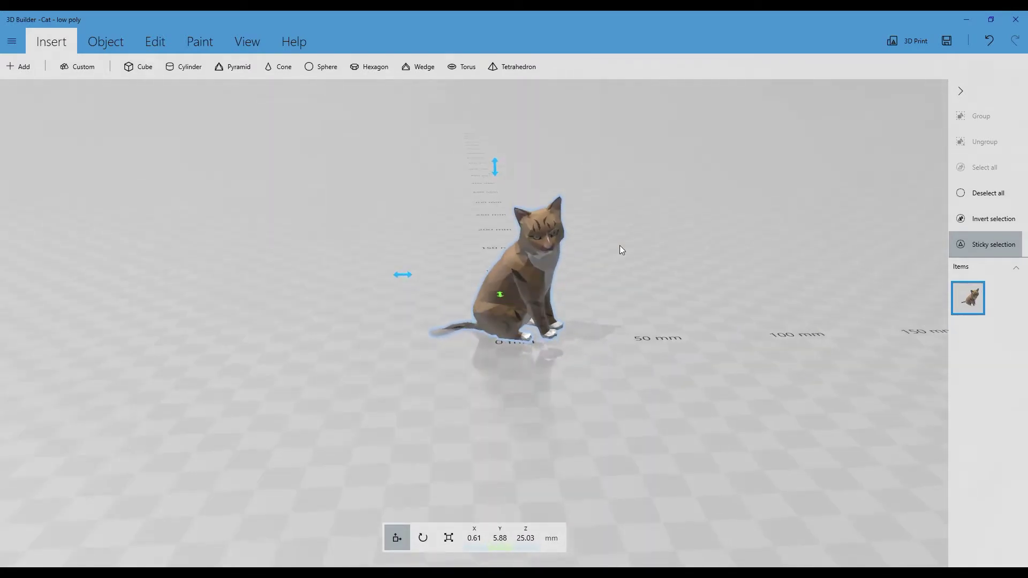
pyautogui.moveTo(495, 168)
pyautogui.mouseDown()
pyautogui.moveTo(496, 132)
pyautogui.moveTo(495, 156)
pyautogui.mouseUp()
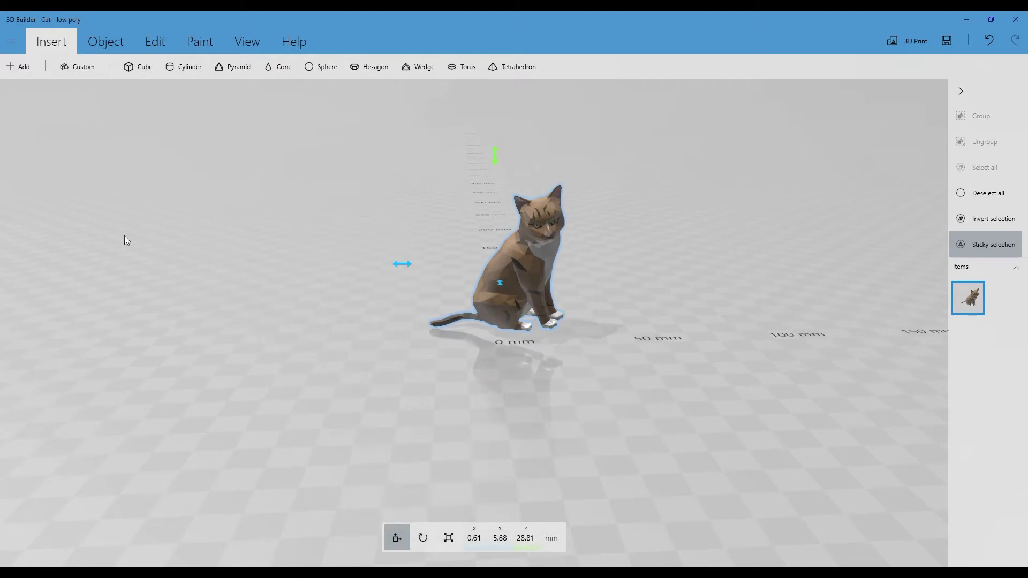
# Check the units, snapping and collision options in the application settings, and close them.
pyautogui.click(12, 44)
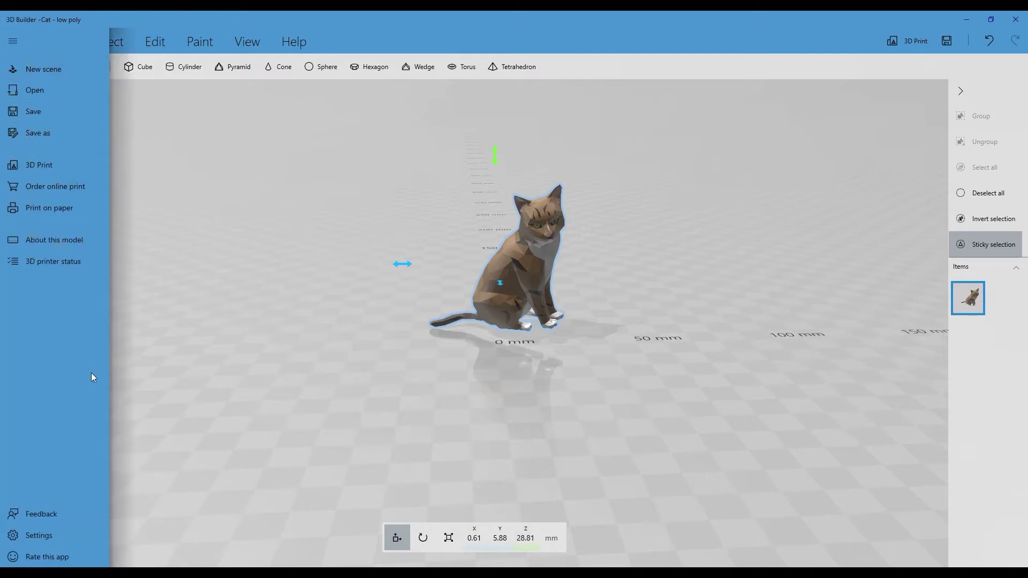
pyautogui.click(44, 536)
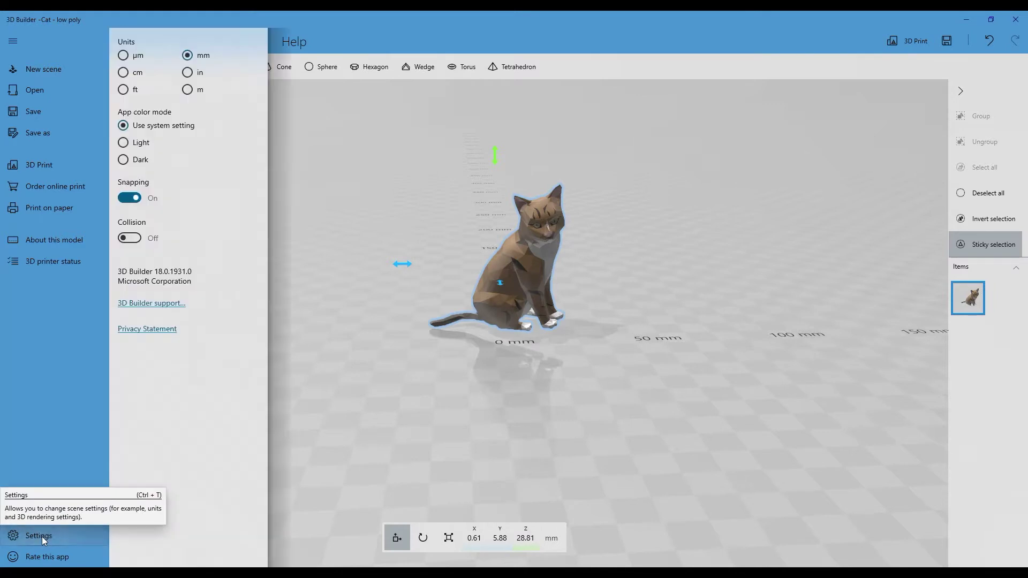
pyautogui.click(316, 283)
# Rotate the cat to a pitch of 0 degrees and lower it to Z 25 mm so it rests on the ground.
pyautogui.click(423, 537)
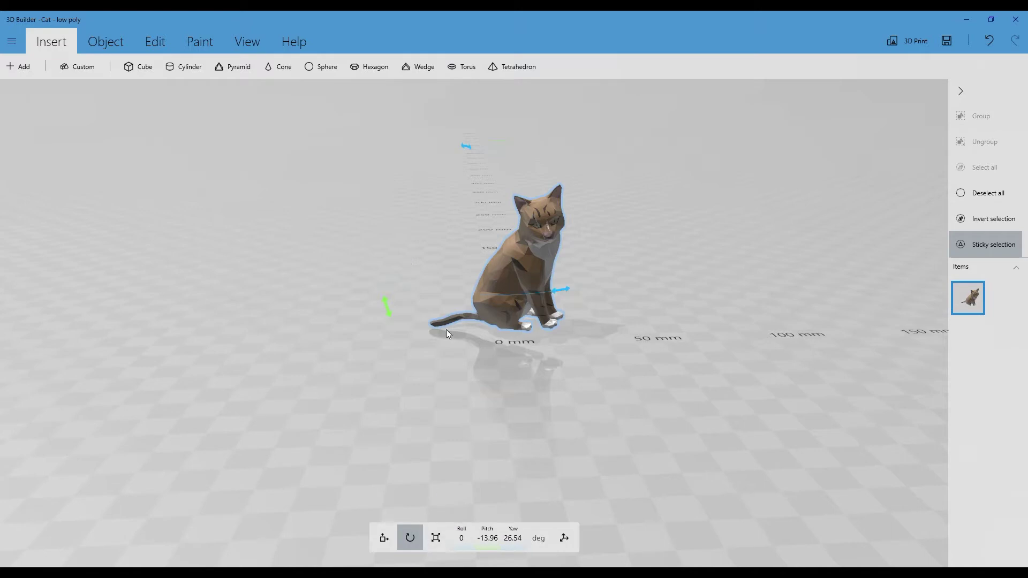
pyautogui.moveTo(390, 312); pyautogui.dragTo(400, 284)
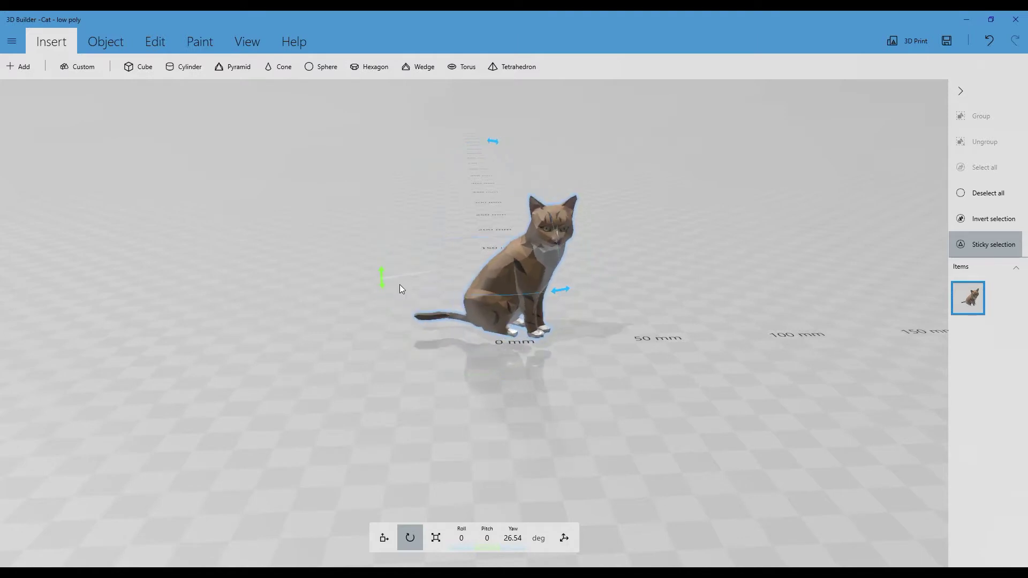
pyautogui.moveTo(388, 399); pyautogui.dragTo(544, 370)
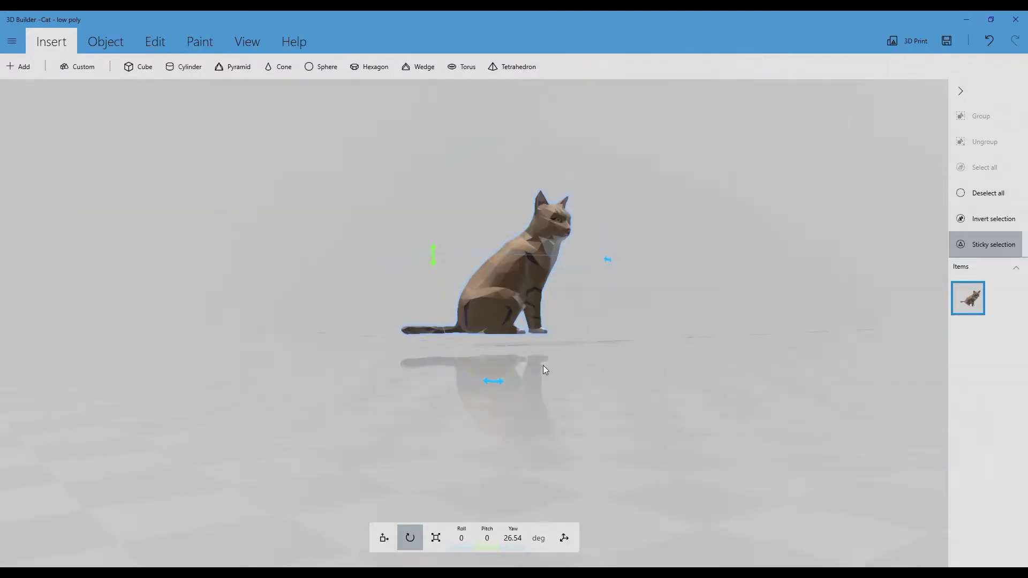
pyautogui.click(385, 538)
pyautogui.moveTo(493, 359); pyautogui.dragTo(505, 366)
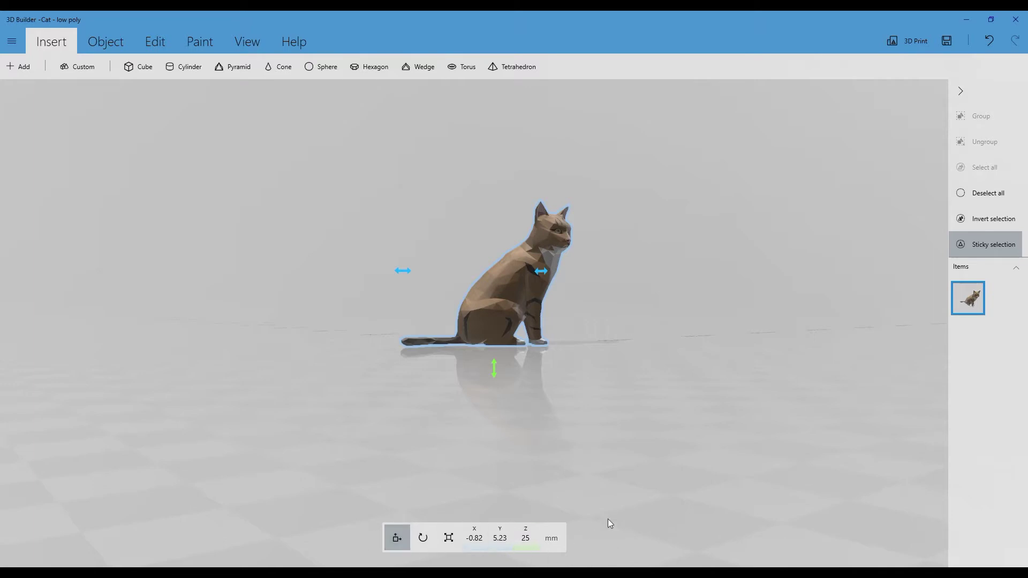
# Duplicate the cat and deselect the copy.
pyautogui.click(106, 42)
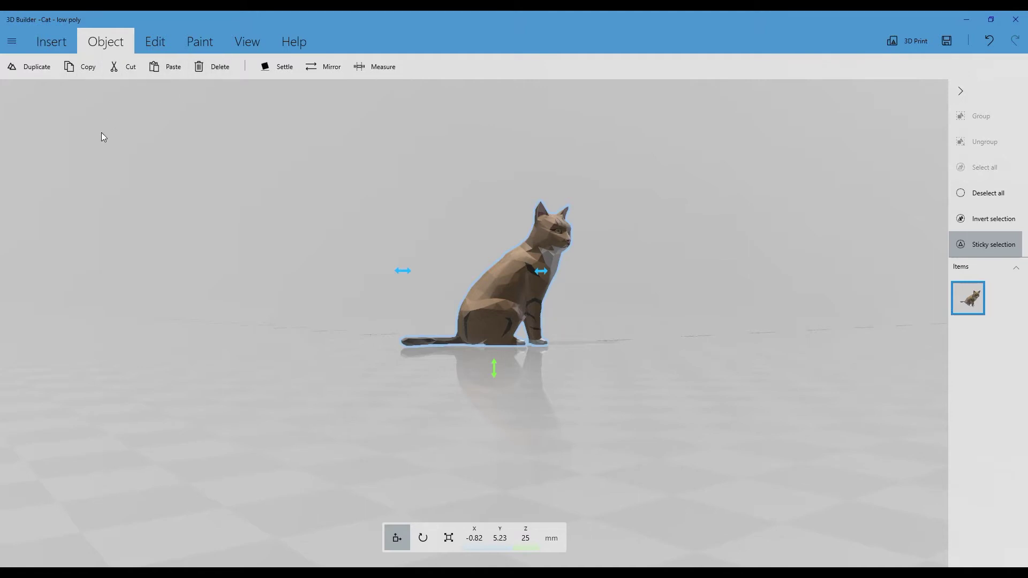
pyautogui.click(27, 69)
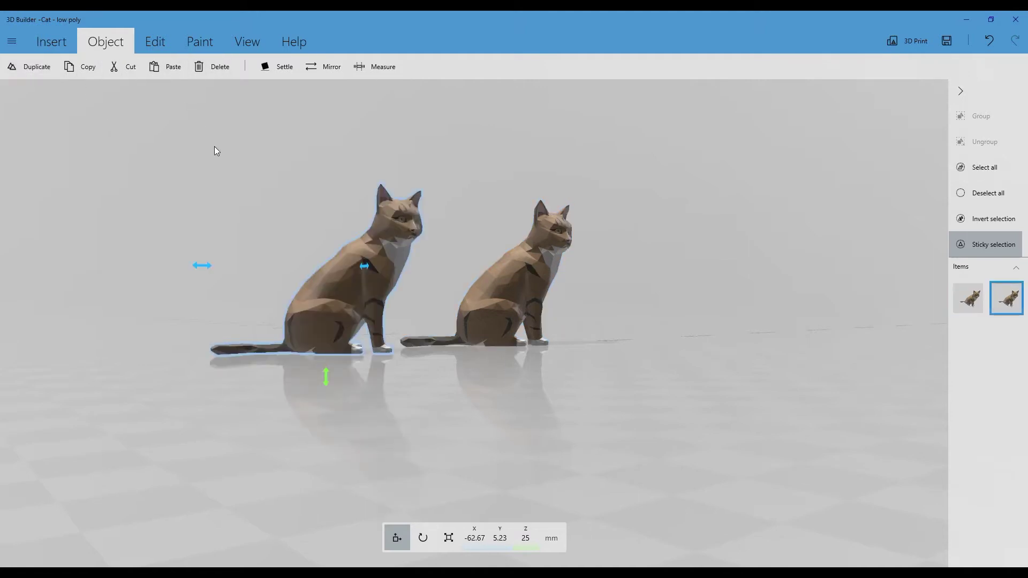
pyautogui.click(345, 306)
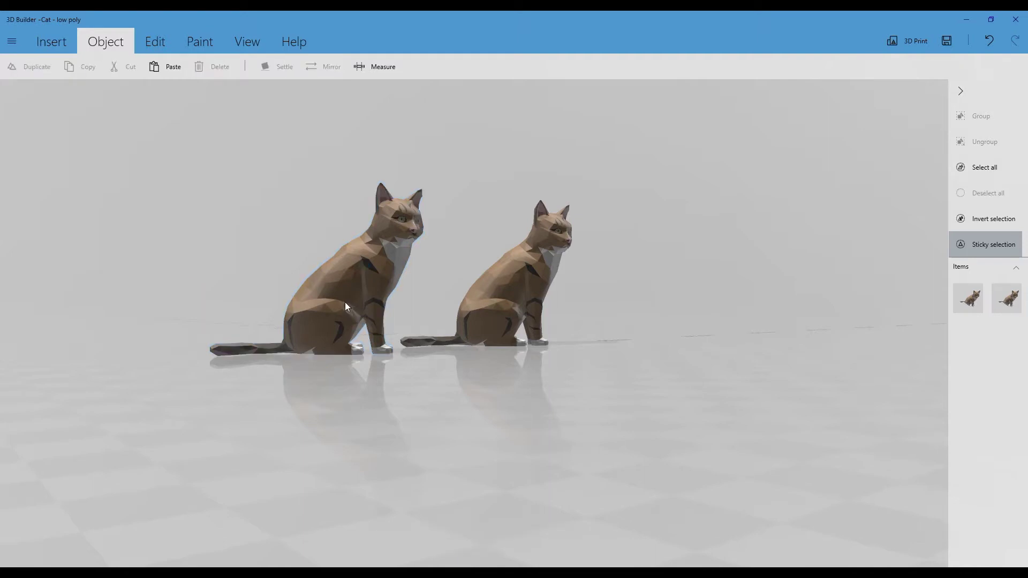
# Delete the duplicate cat in the foreground and select the remaining cat.
pyautogui.click(344, 306)
pyautogui.press('Delete')
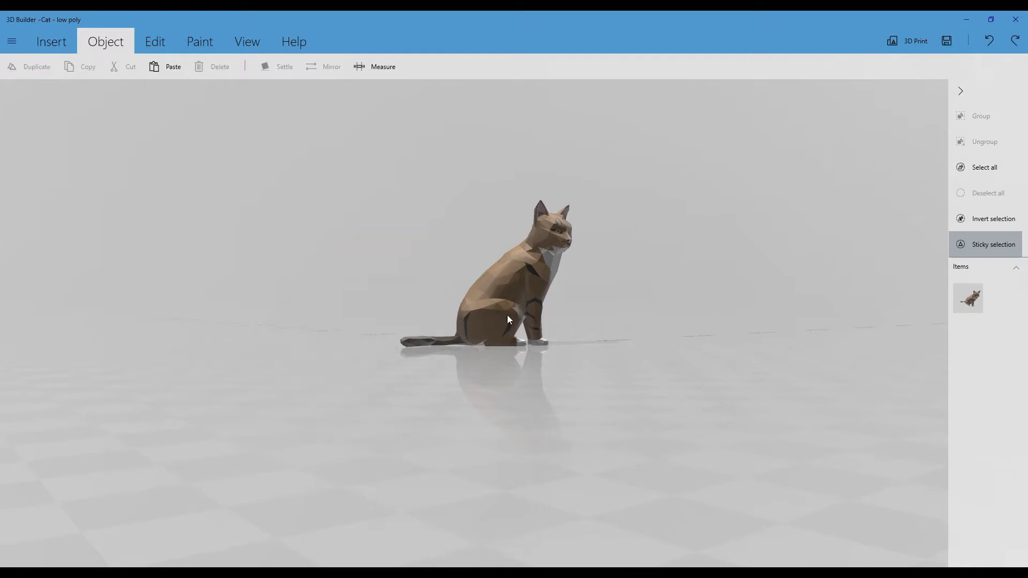
pyautogui.click(522, 284)
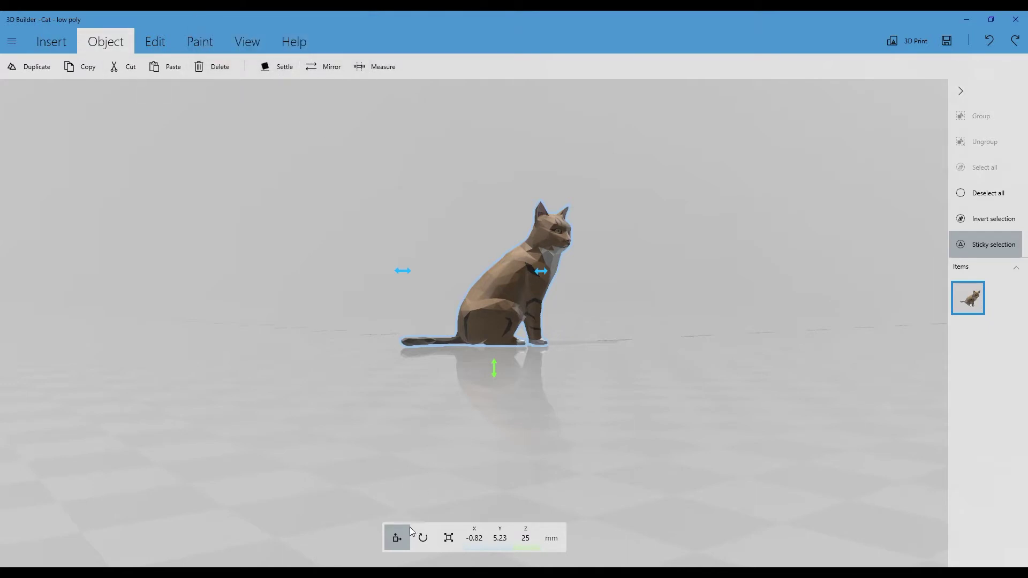
# Raise the cat off the ground and tilt it to a roll of about -11.18 degrees.
pyautogui.moveTo(491, 369); pyautogui.dragTo(484, 294)
pyautogui.click(423, 538)
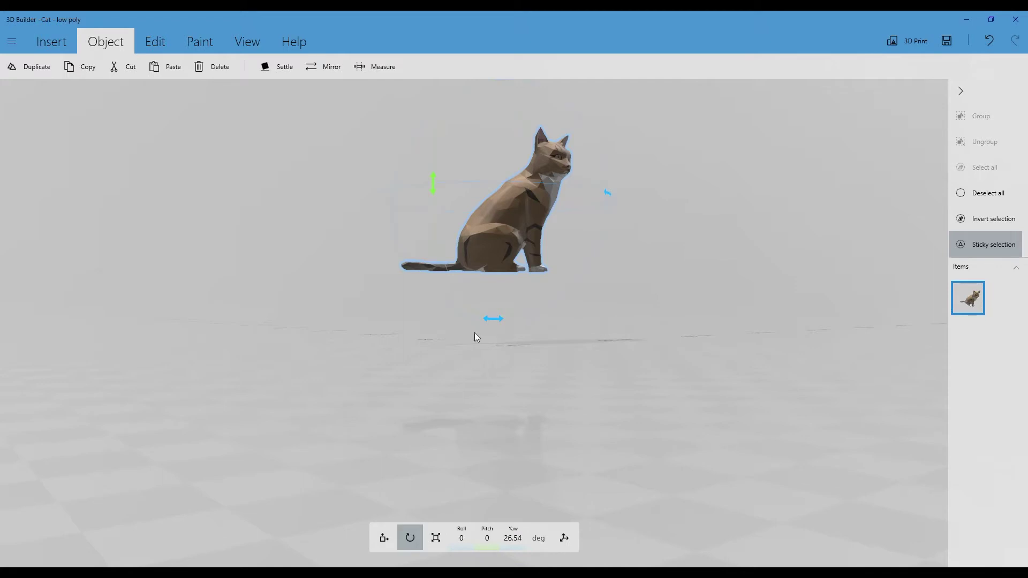
pyautogui.moveTo(493, 321); pyautogui.dragTo(508, 328)
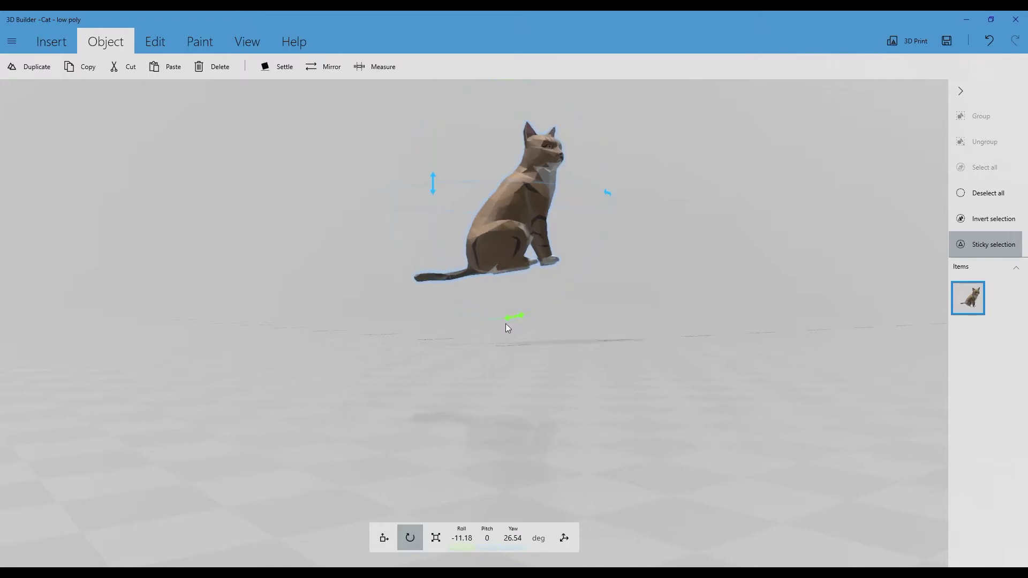
# Try settling the strongly tilted cat onto the ground, and cancel the operation.
pyautogui.click(282, 71)
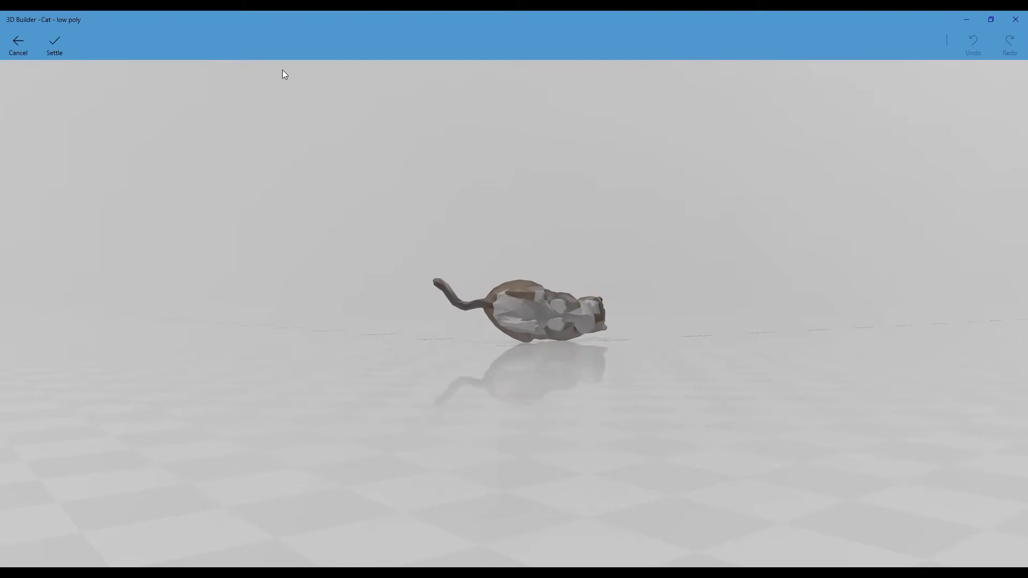
pyautogui.click(19, 47)
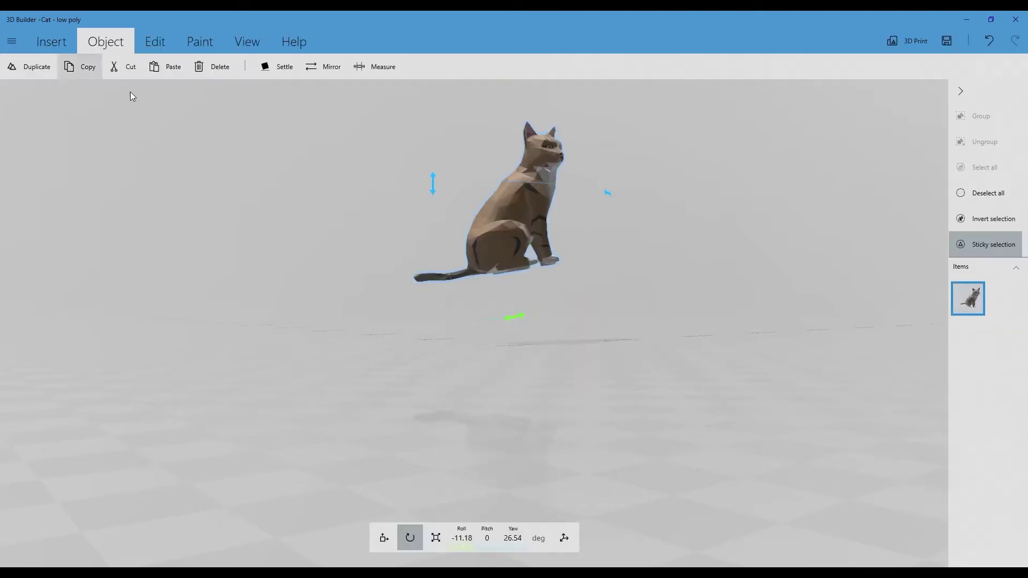
# Tilt the cat to a roll of about -5.73 degrees and settle it onto the ground.
pyautogui.moveTo(517, 321); pyautogui.dragTo(475, 298)
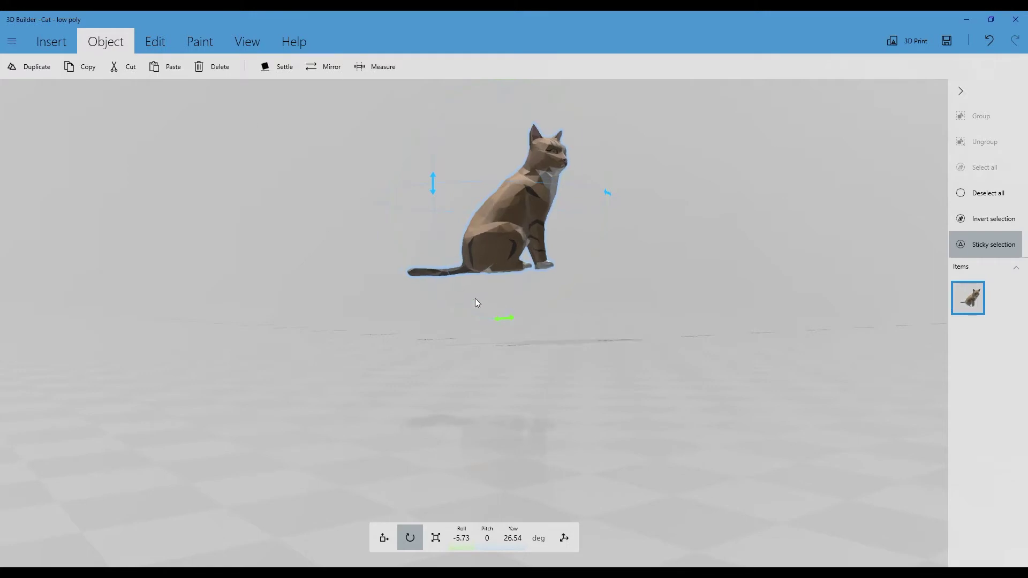
pyautogui.click(274, 68)
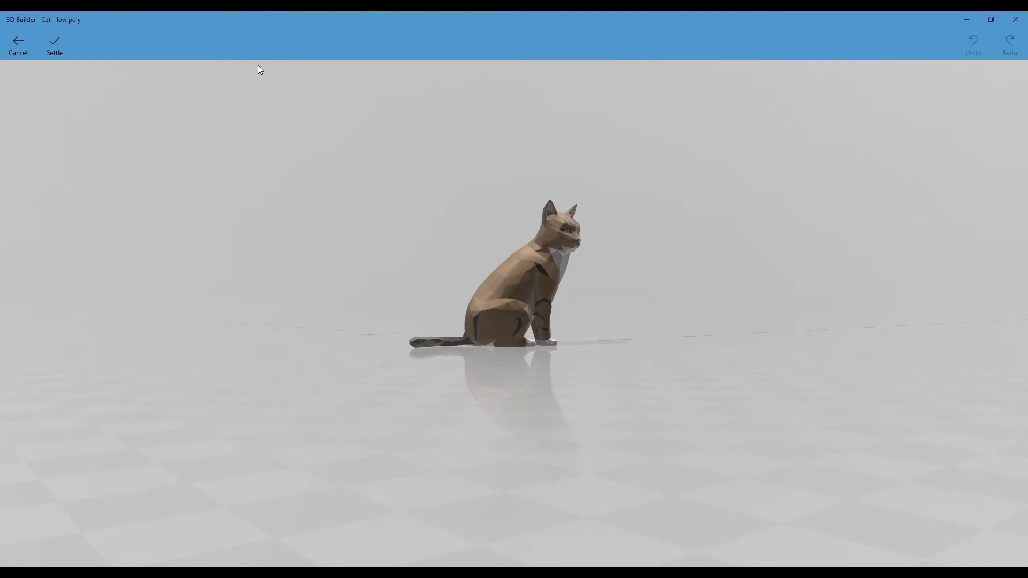
pyautogui.click(47, 47)
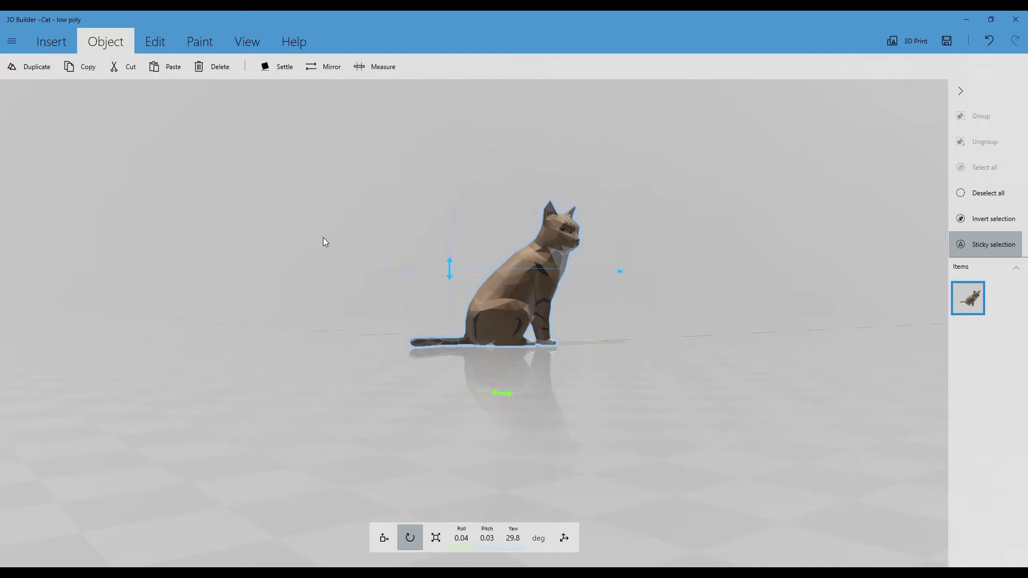
# Mirror the cat and mirror it back to its original orientation.
pyautogui.click(328, 68)
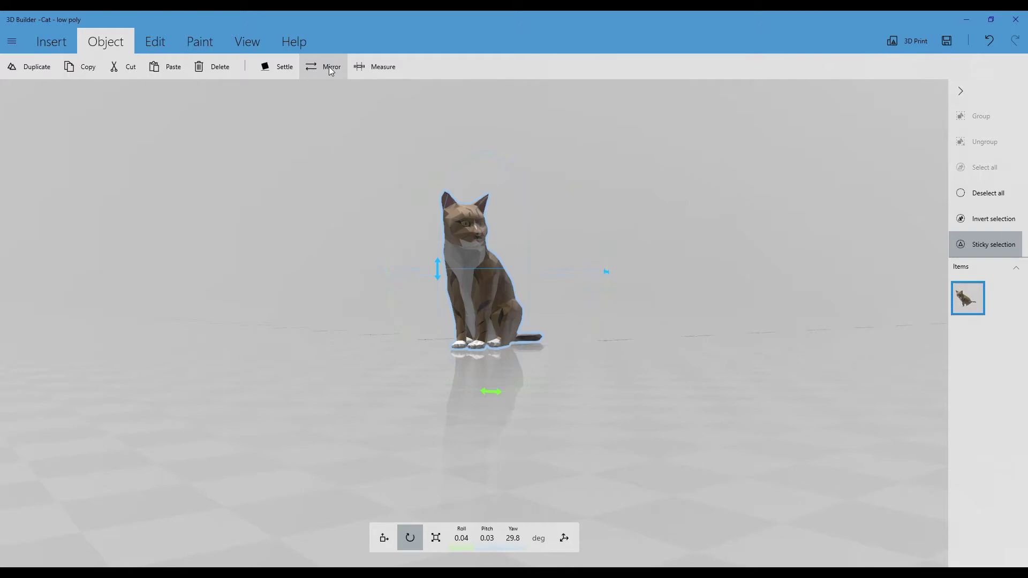
pyautogui.click(326, 72)
# Add a mirrored duplicate of the cat and move it sideways toward the original cat.
pyautogui.click(41, 66)
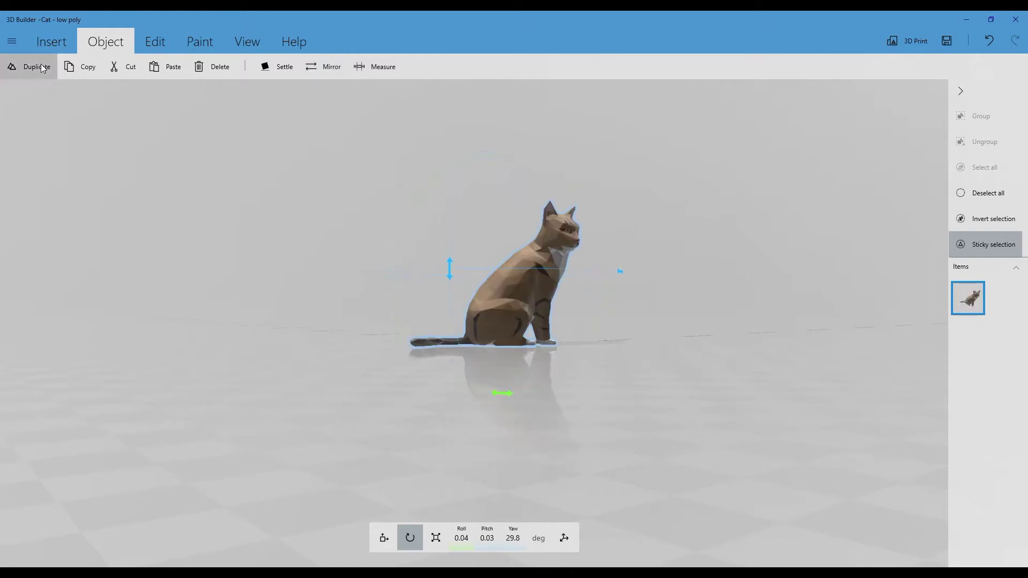
pyautogui.click(322, 67)
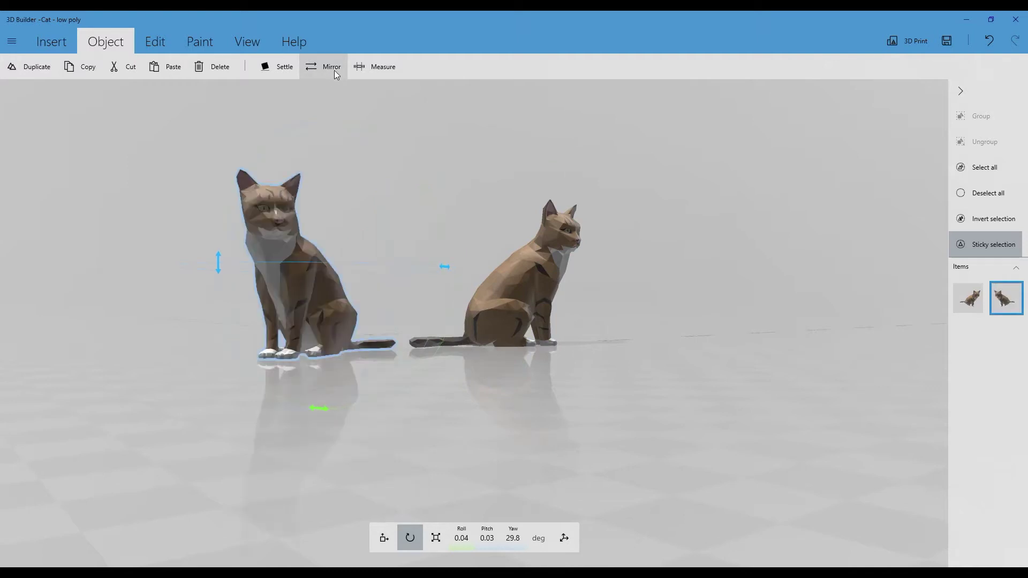
pyautogui.click(337, 327)
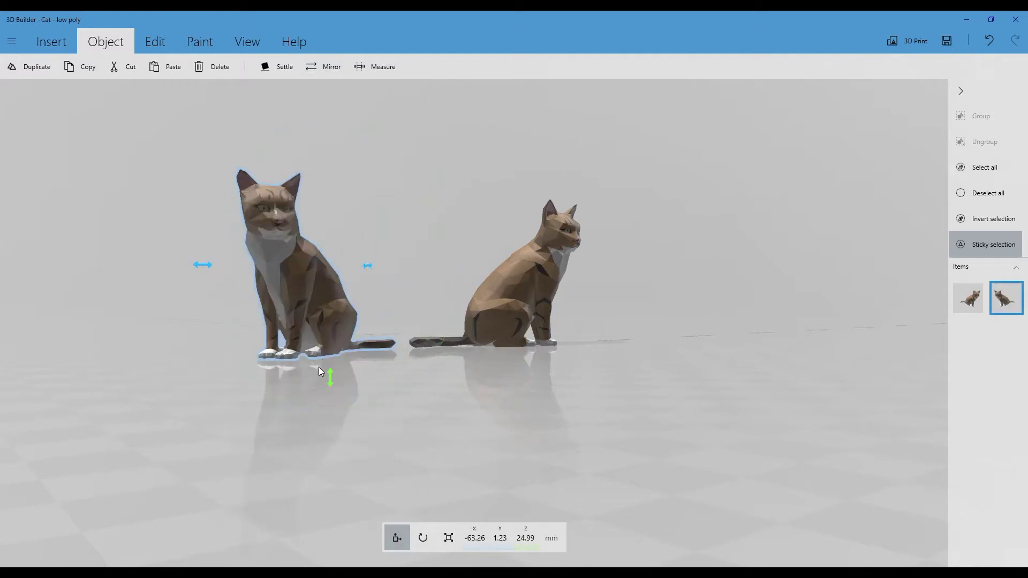
pyautogui.moveTo(213, 272); pyautogui.dragTo(557, 273)
pyautogui.moveTo(734, 403); pyautogui.dragTo(540, 427)
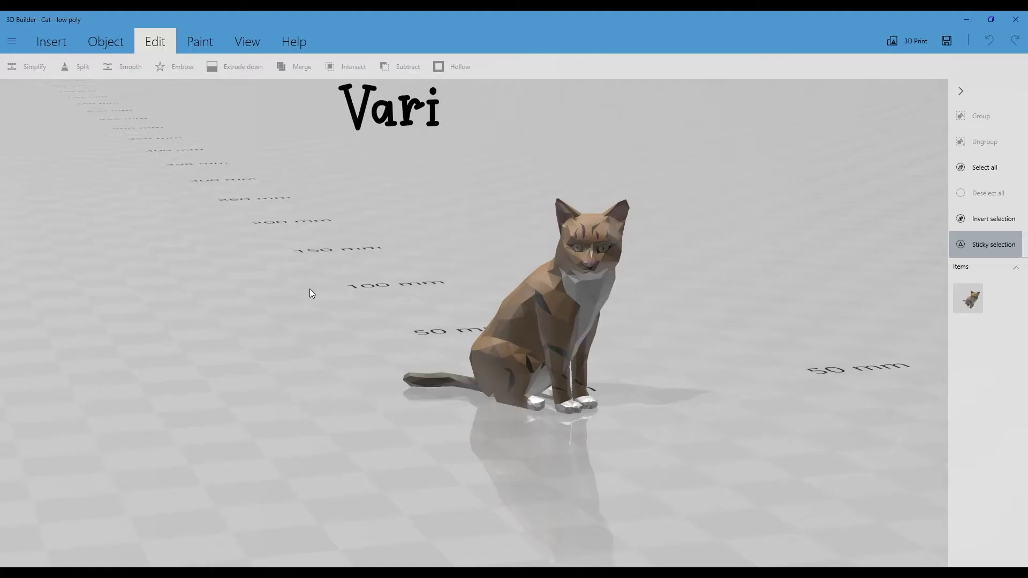
# Select the cat, try out different face reduction levels with Simplify, and cancel the operation.
pyautogui.hotkey('ctrl', 'a')
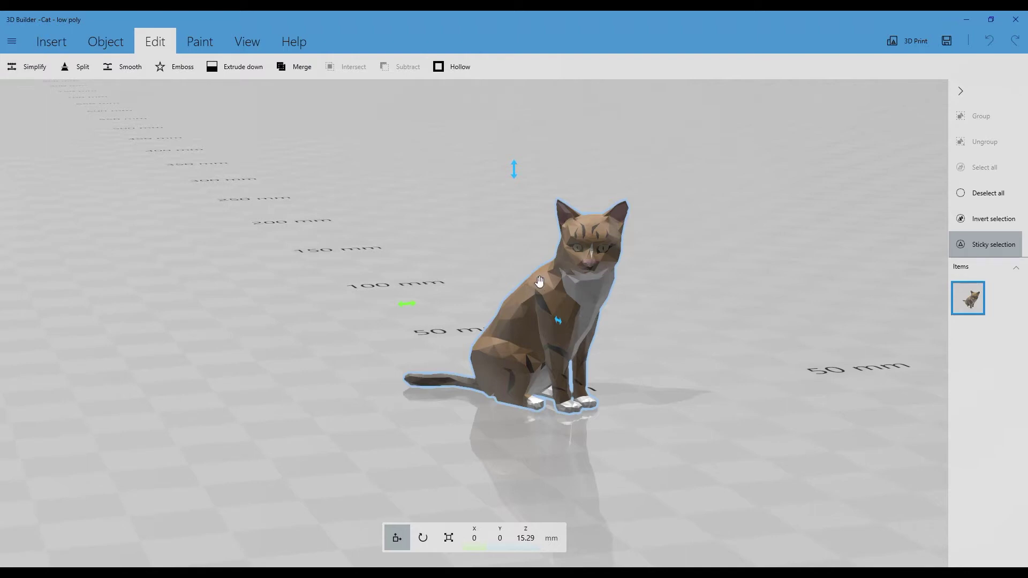
pyautogui.click(22, 66)
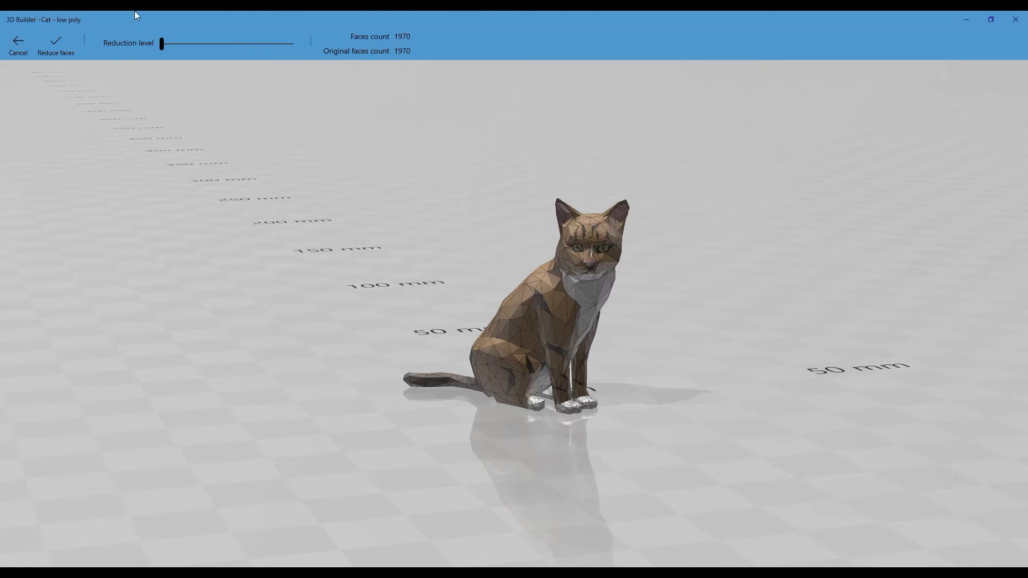
pyautogui.moveTo(163, 43); pyautogui.dragTo(326, 48)
pyautogui.moveTo(296, 47)
pyautogui.mouseDown()
pyautogui.moveTo(219, 51)
pyautogui.moveTo(333, 54)
pyautogui.moveTo(303, 50)
pyautogui.mouseUp()
pyautogui.click(229, 44)
pyautogui.moveTo(176, 45); pyautogui.dragTo(249, 53)
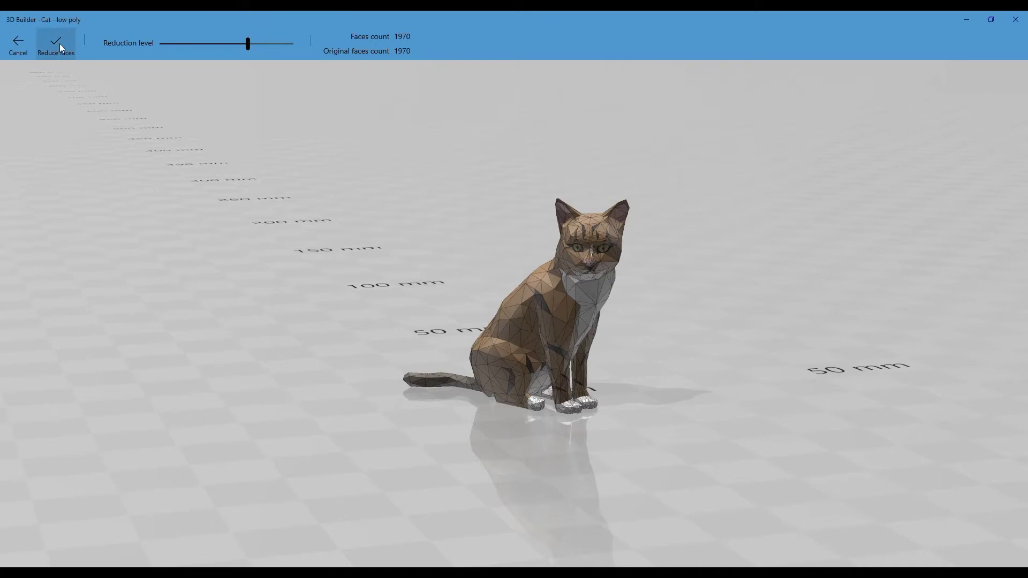
pyautogui.click(24, 46)
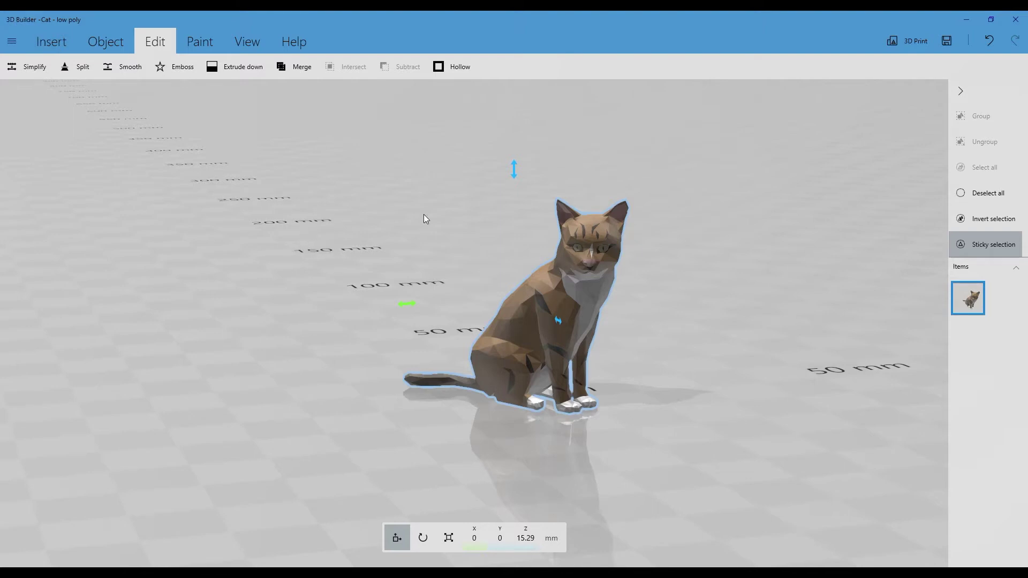
# Start splitting the cat and tilt the cutting plane to a roll of about -42.65 degrees.
pyautogui.click(80, 66)
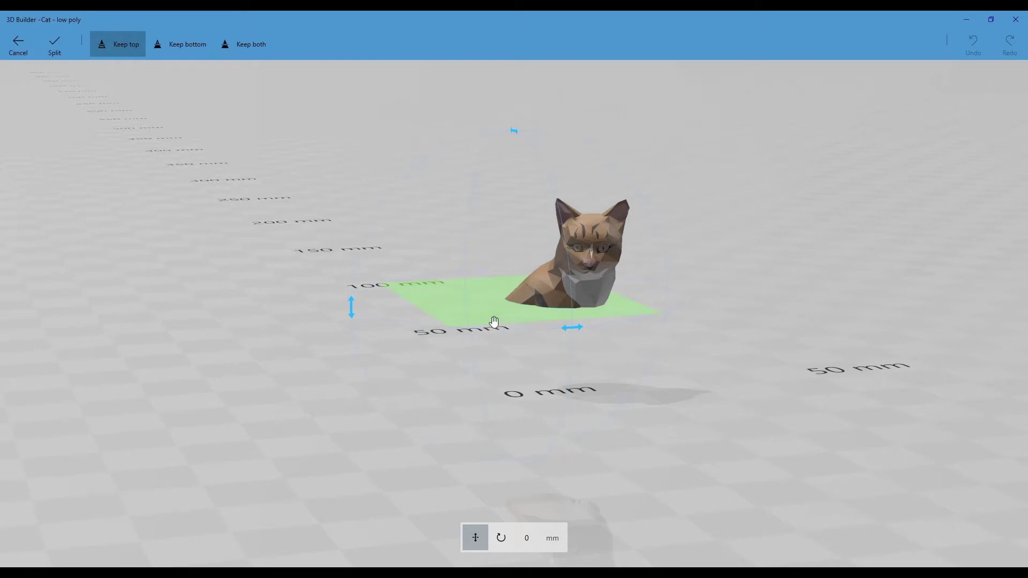
pyautogui.moveTo(490, 321); pyautogui.dragTo(525, 307)
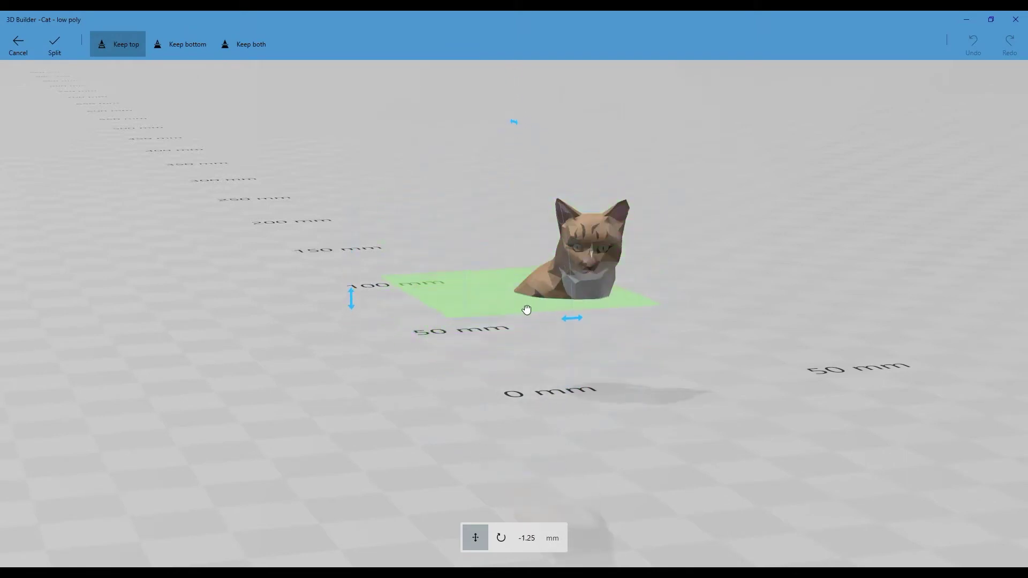
pyautogui.click(571, 318)
pyautogui.moveTo(516, 123); pyautogui.dragTo(576, 143)
pyautogui.moveTo(626, 342); pyautogui.dragTo(792, 346)
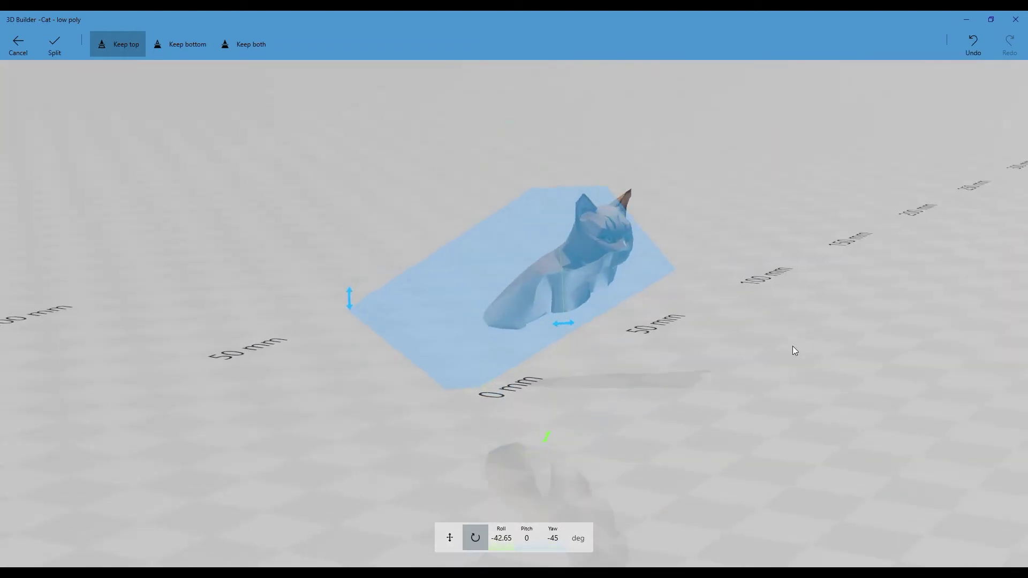
# Shift the cutting plane to an offset of about 0.12 mm and split the cat, keeping both parts.
pyautogui.click(594, 280)
pyautogui.moveTo(611, 283); pyautogui.dragTo(612, 285)
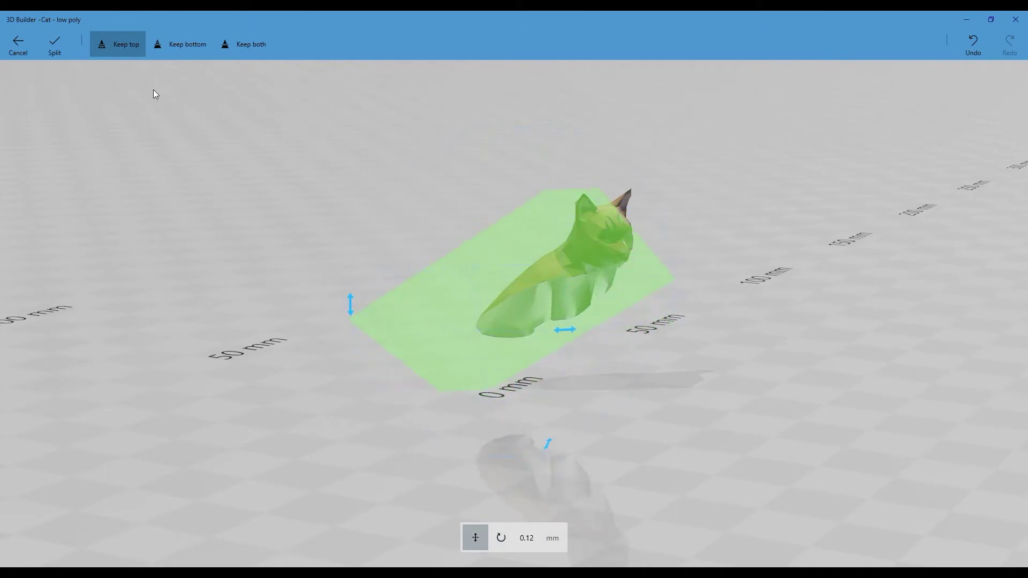
pyautogui.click(254, 45)
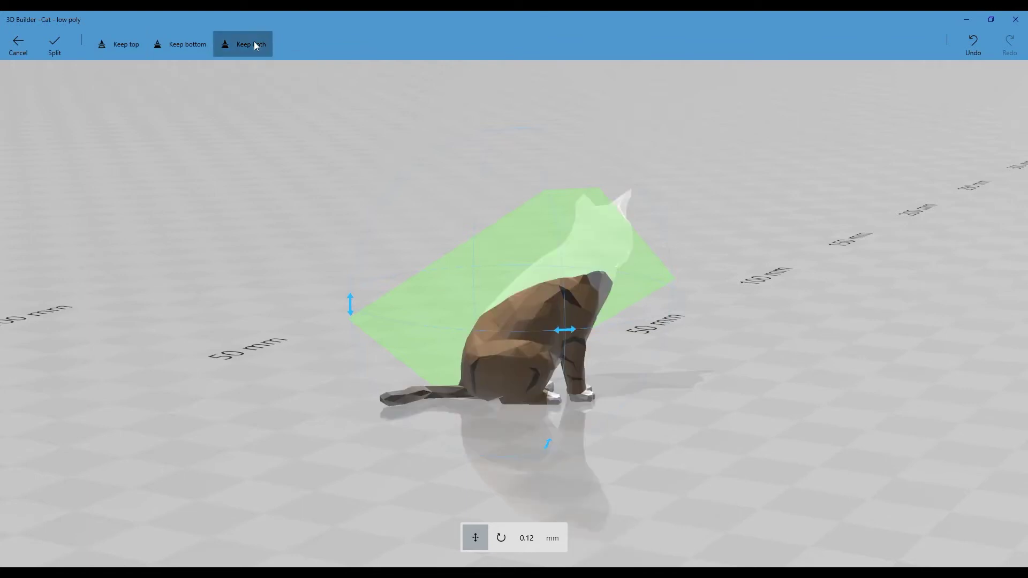
pyautogui.click(55, 46)
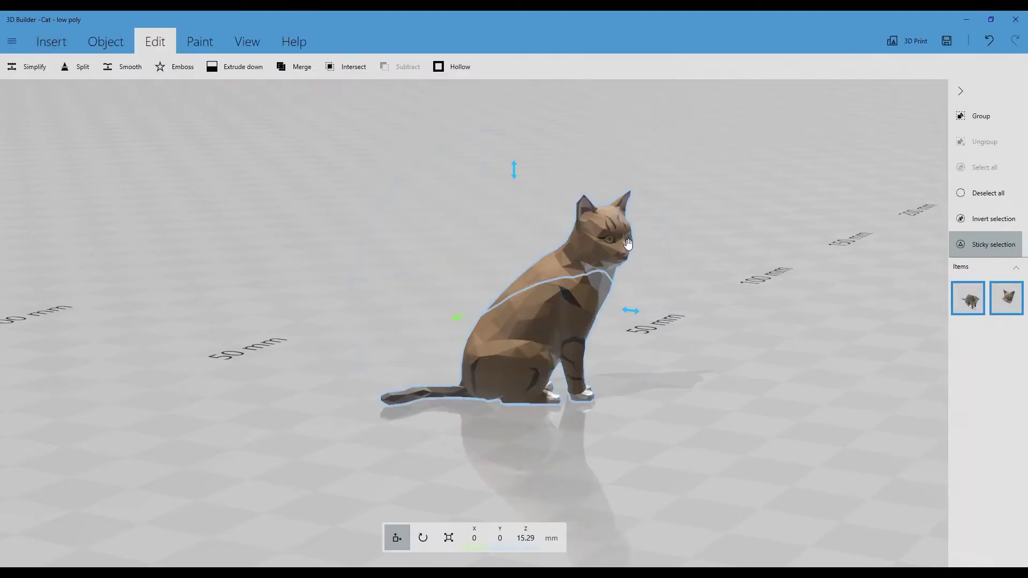
# Check the two split parts of the cat individually, leaving both selected.
pyautogui.click(1009, 312)
pyautogui.click(973, 302)
pyautogui.moveTo(775, 344); pyautogui.dragTo(627, 348)
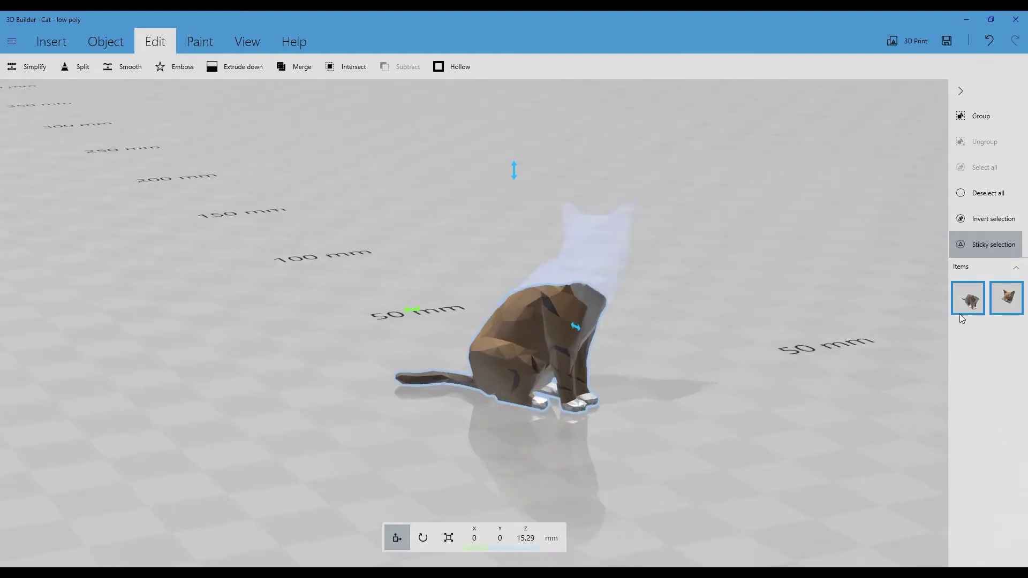
pyautogui.click(968, 298)
pyautogui.click(967, 298)
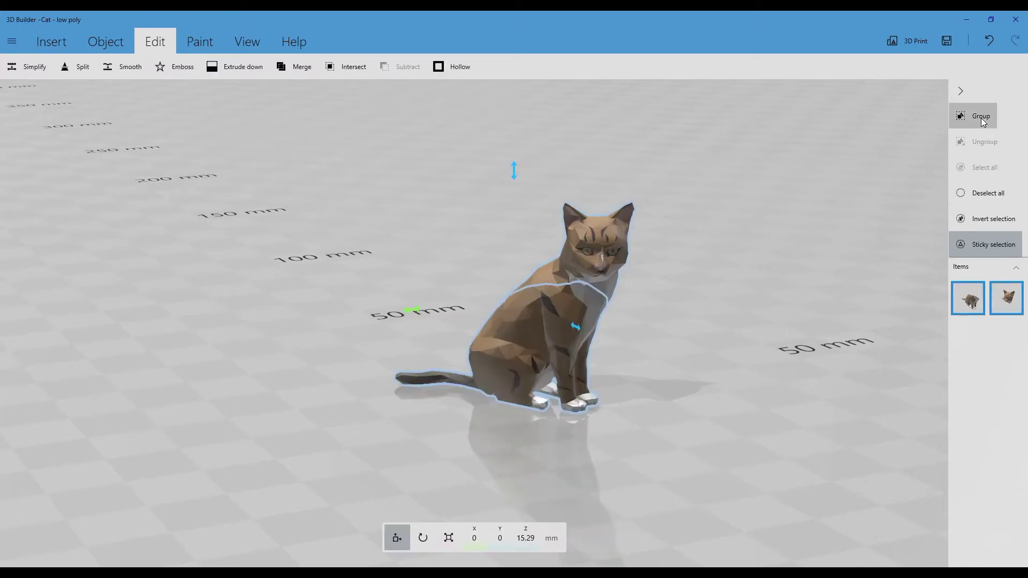
# Group the two cat parts into one item, reselect the group and ungroup it.
pyautogui.click(980, 116)
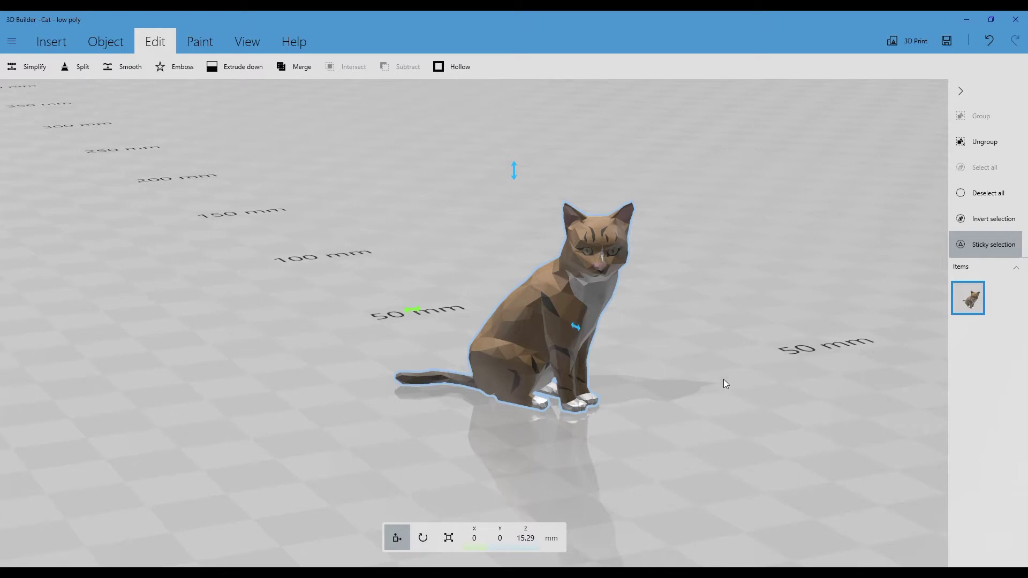
pyautogui.click(971, 298)
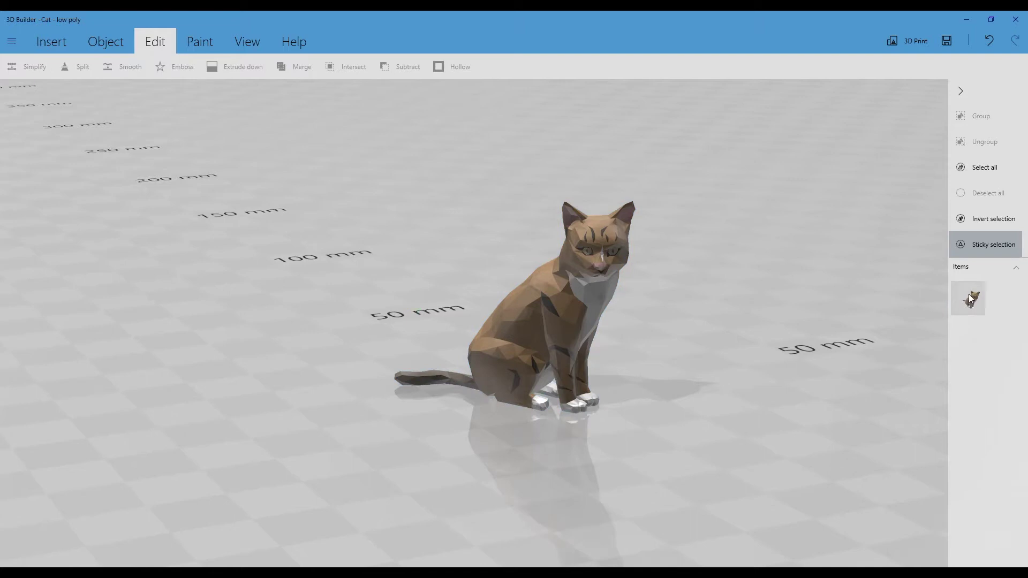
pyautogui.click(971, 290)
pyautogui.click(978, 141)
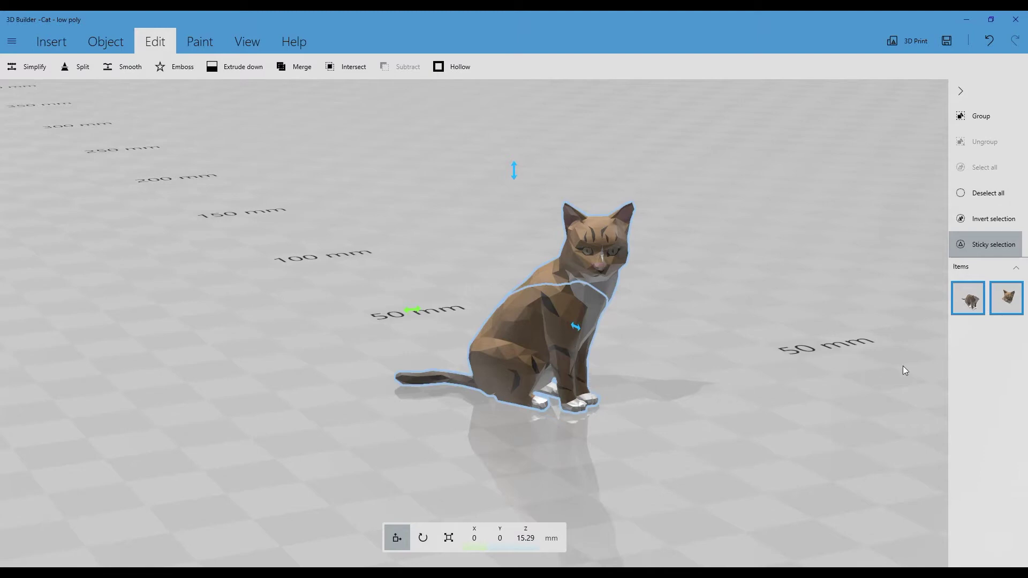
# Select only the cat's lower body and move it away from the head to about Y -39.64 mm.
pyautogui.click(968, 297)
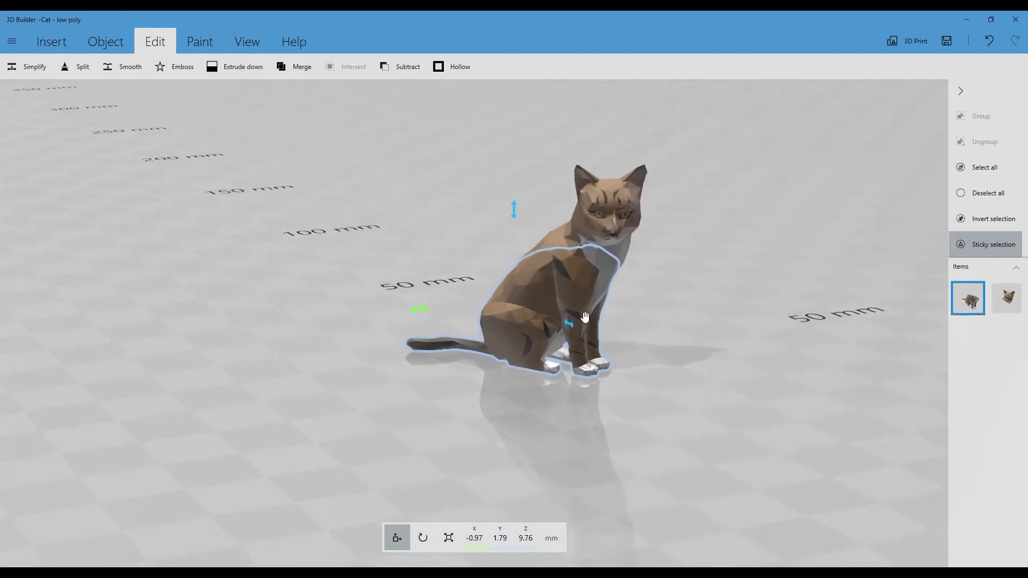
pyautogui.moveTo(576, 323); pyautogui.dragTo(708, 363)
pyautogui.moveTo(708, 363); pyautogui.dragTo(525, 311, button='right')
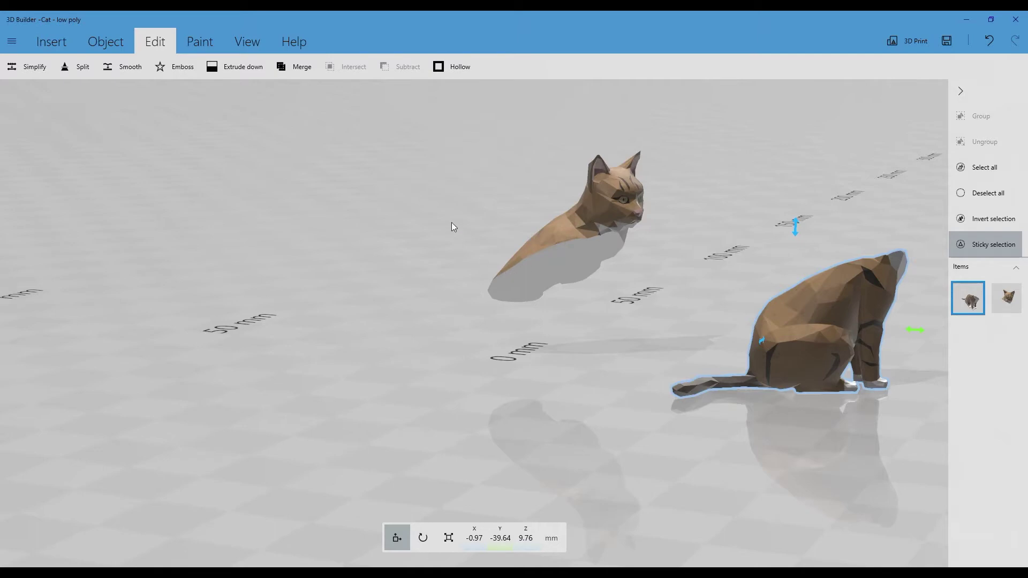
pyautogui.moveTo(442, 215); pyautogui.dragTo(402, 225, button='right')
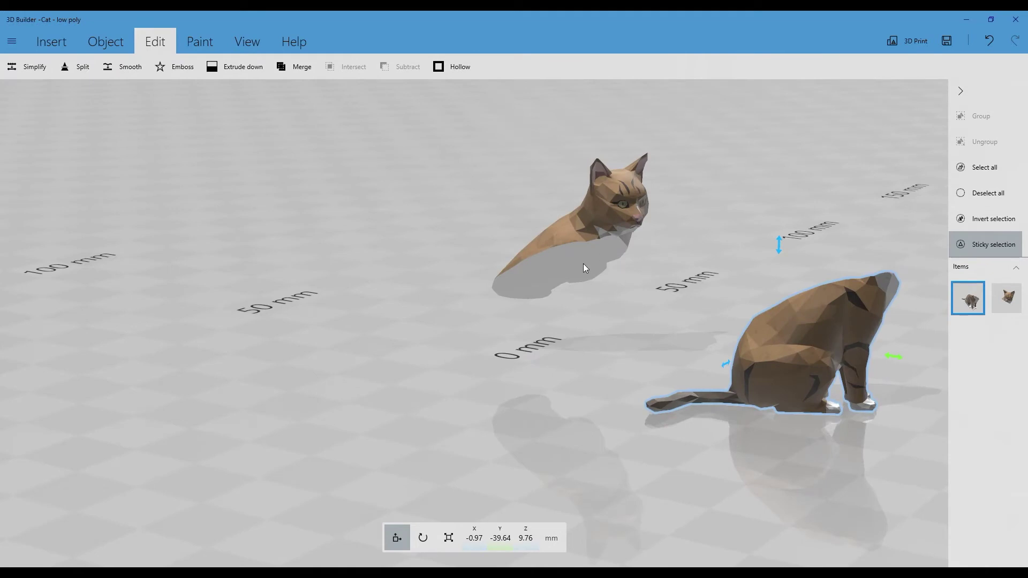
pyautogui.moveTo(543, 253); pyautogui.dragTo(640, 292, button='right')
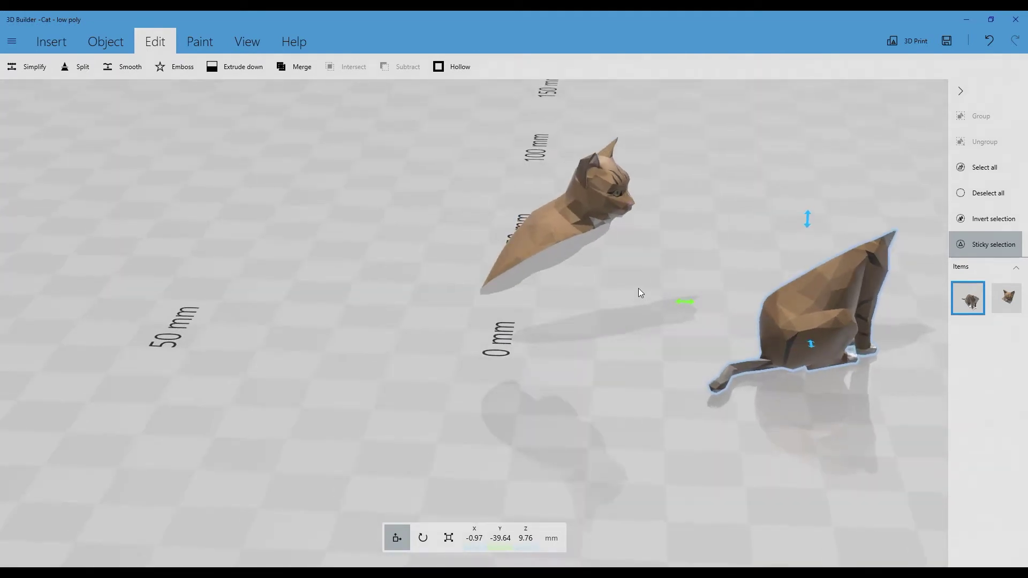
# Select both cat parts, undo the lower body's move and group the parts into one item.
pyautogui.click(576, 224)
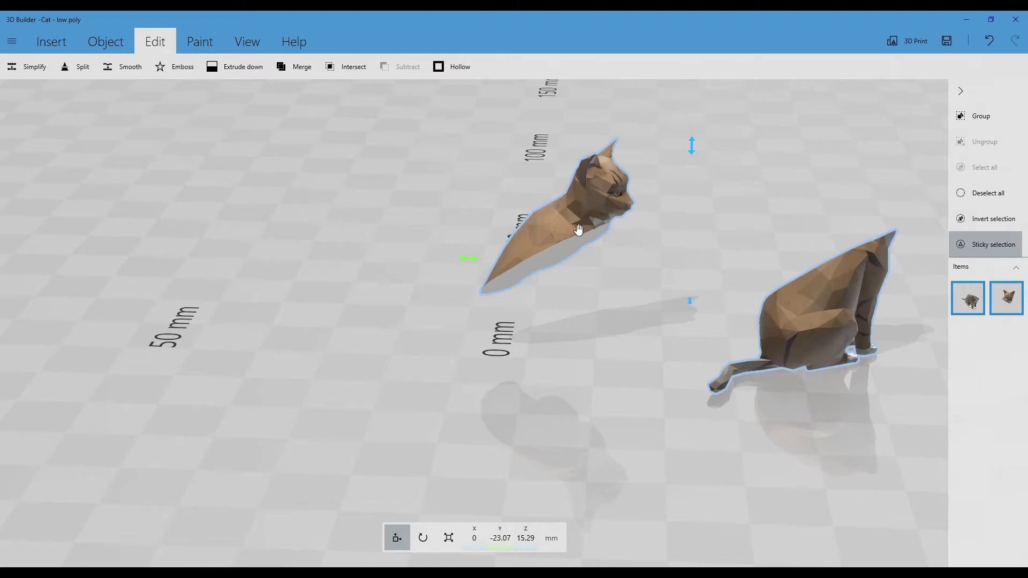
pyautogui.moveTo(383, 264); pyautogui.dragTo(356, 250)
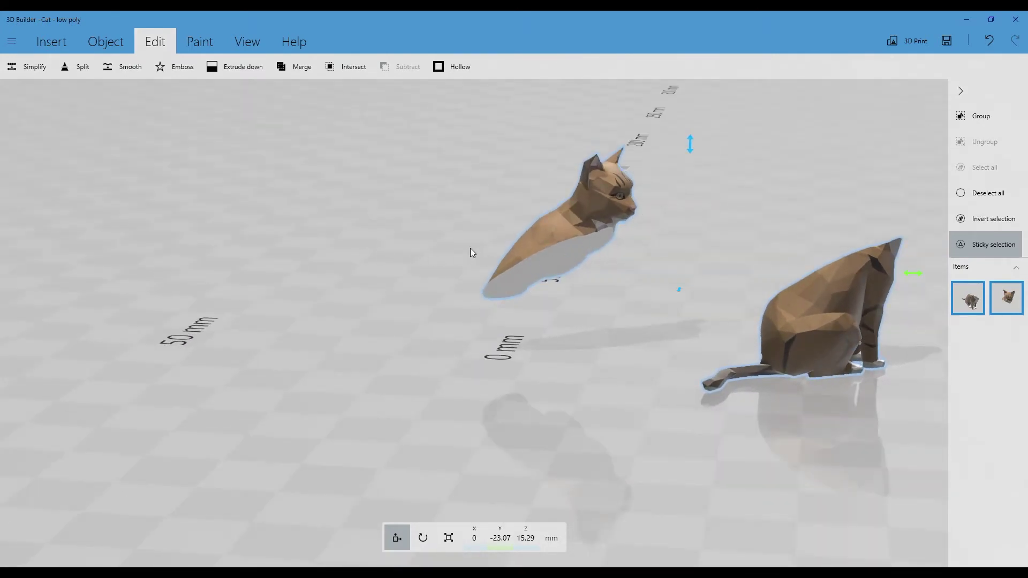
pyautogui.moveTo(432, 235); pyautogui.dragTo(401, 243)
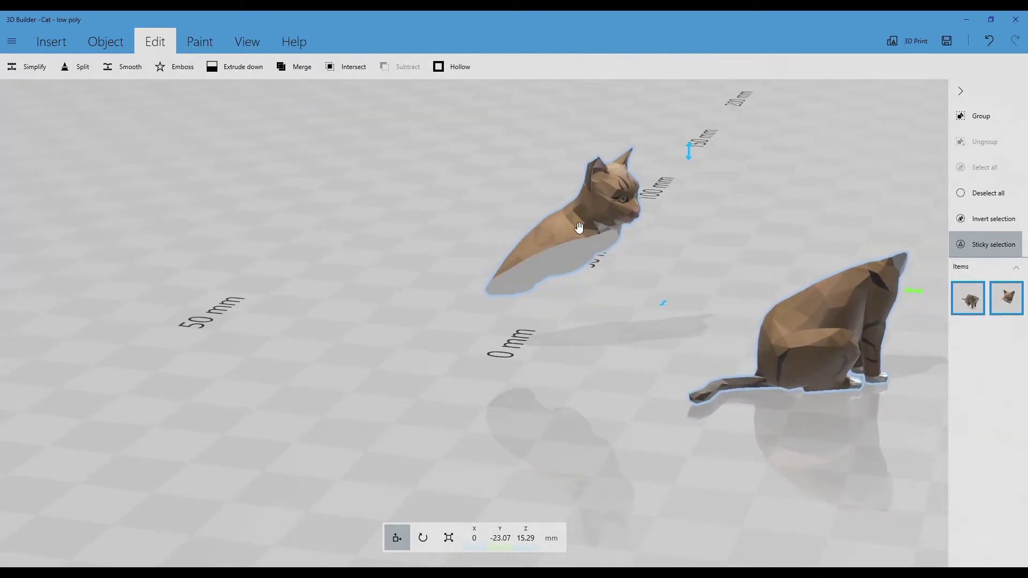
pyautogui.moveTo(514, 257); pyautogui.dragTo(346, 257)
pyautogui.hotkey('ctrl', 'z')
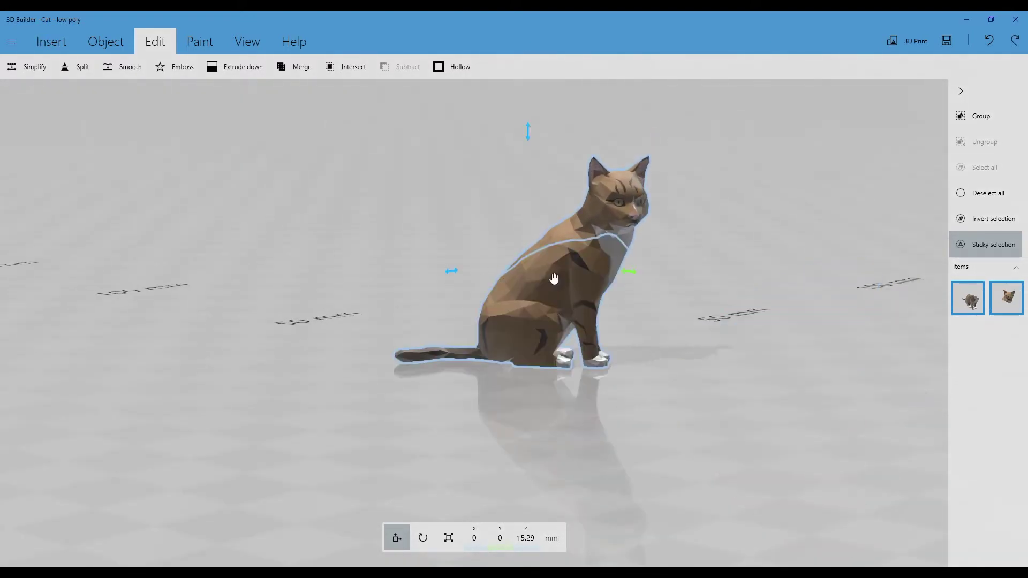
pyautogui.hotkey('ctrl', 'g')
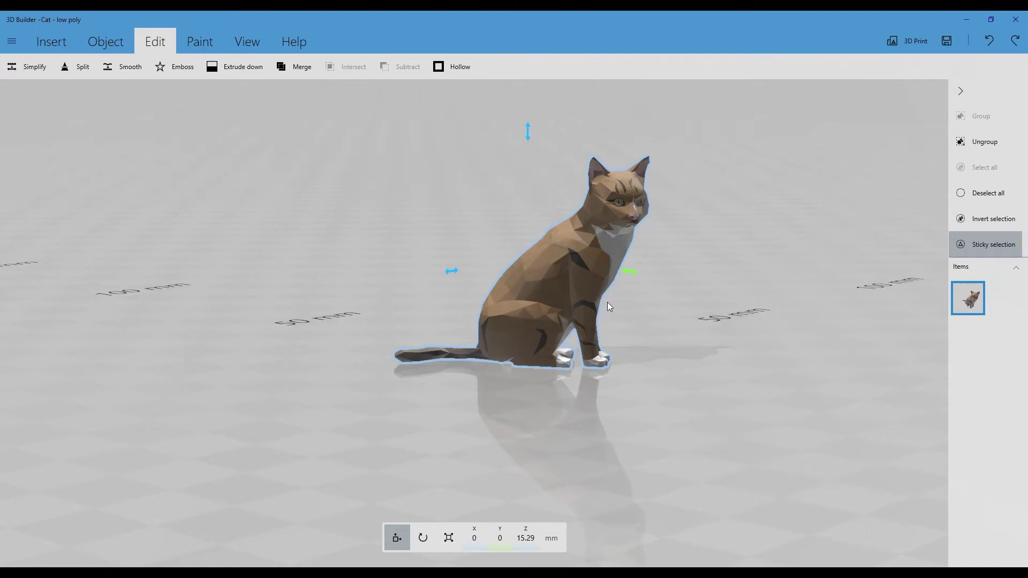
# Try smoothing the grouped cat with a raised smoothness level and Smooth Edges turned on.
pyautogui.click(121, 70)
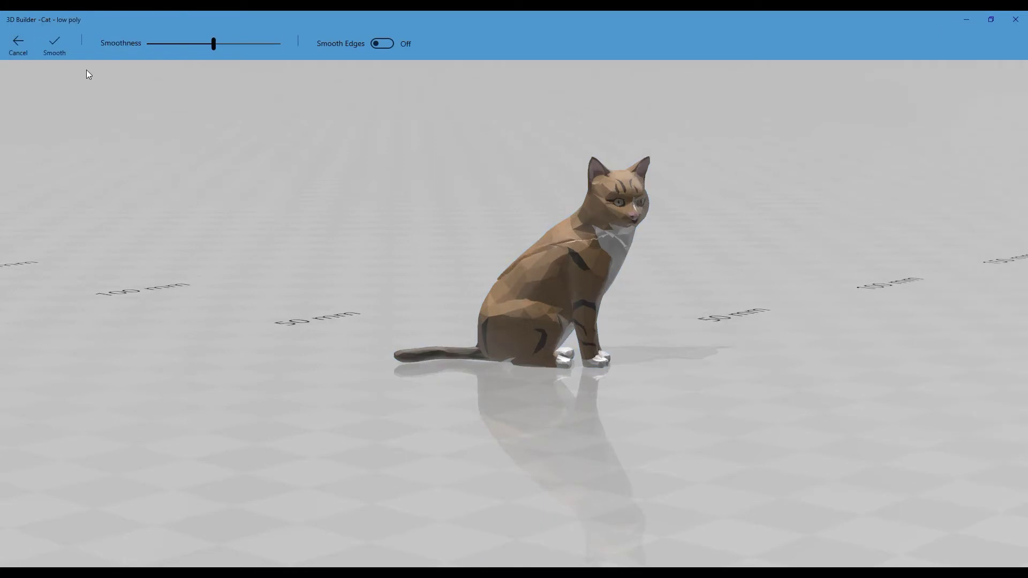
pyautogui.click(21, 53)
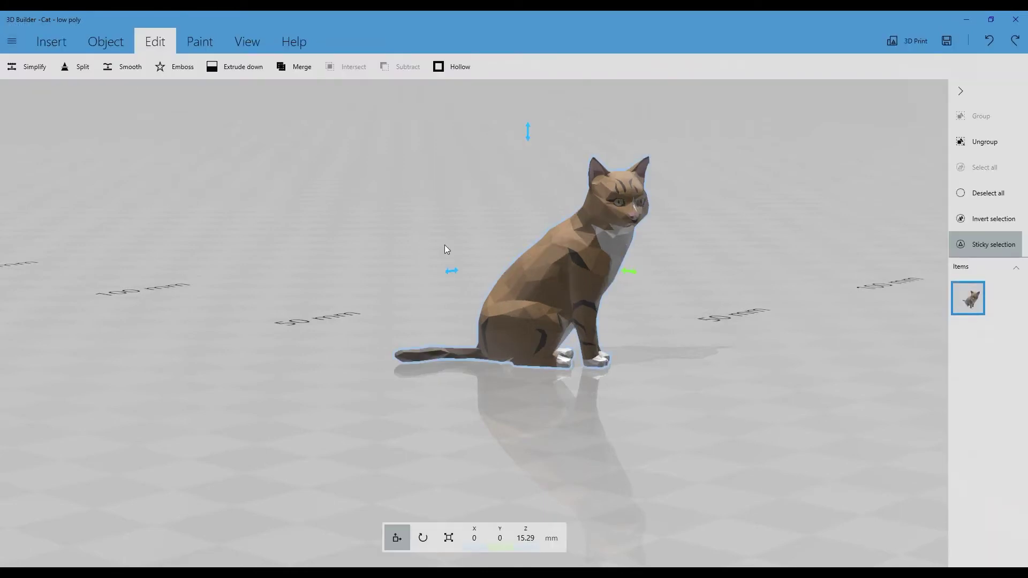
pyautogui.click(583, 279)
pyautogui.moveTo(583, 274); pyautogui.dragTo(490, 264, button='right')
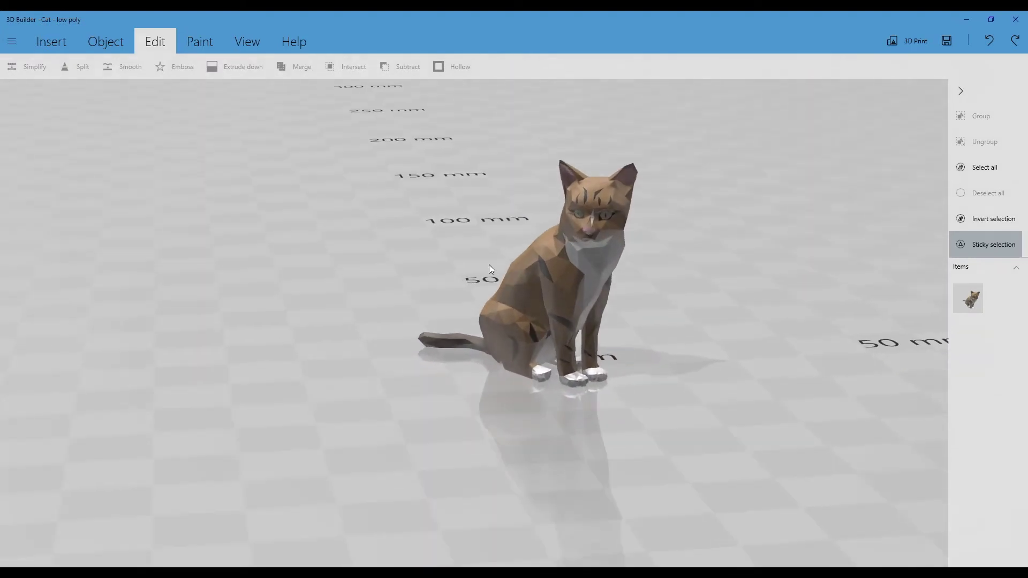
pyautogui.click(554, 280)
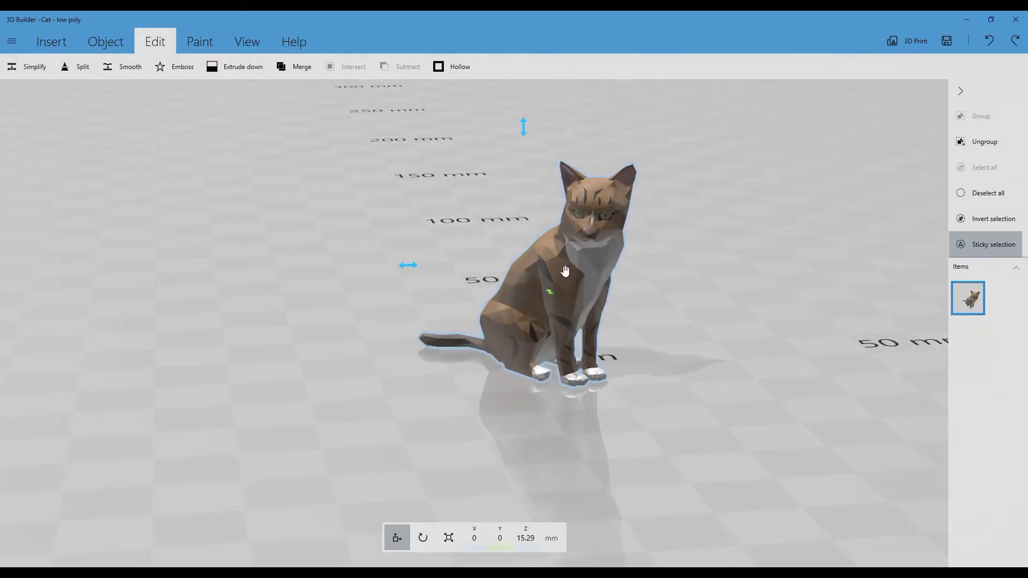
pyautogui.click(132, 68)
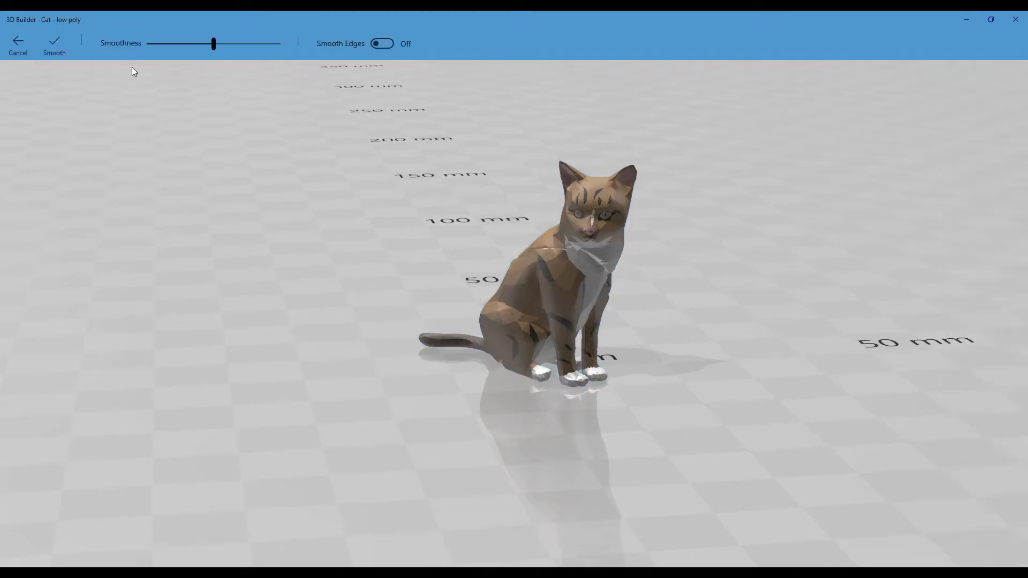
pyautogui.moveTo(215, 43); pyautogui.dragTo(259, 47)
pyautogui.click(383, 44)
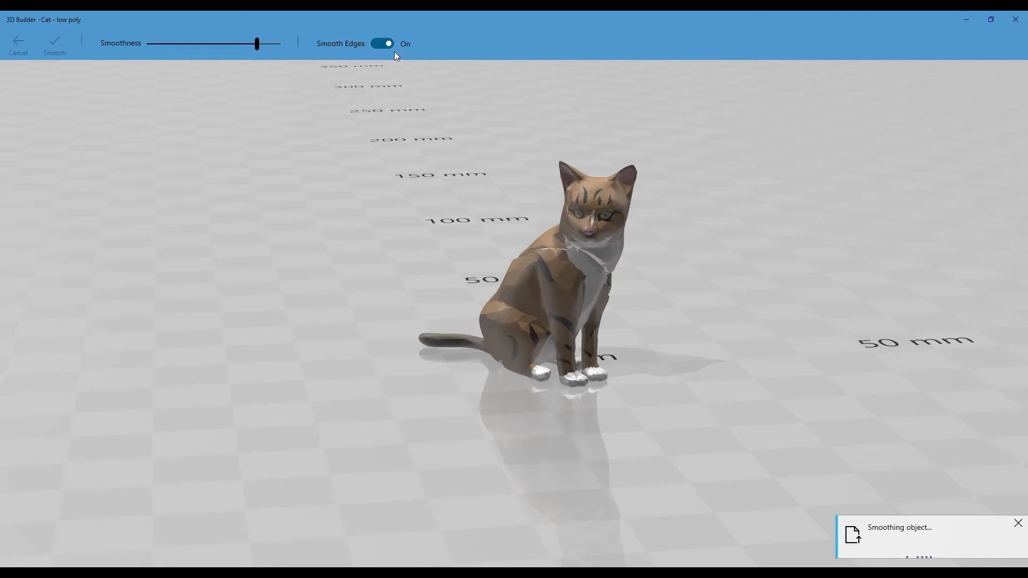
# Examine the smoothing preview along the split line from behind and the sides, and cancel the smoothing.
pyautogui.moveTo(294, 169); pyautogui.dragTo(899, 155)
pyautogui.scroll(5, 545, 216)
pyautogui.moveTo(620, 159); pyautogui.dragTo(453, 259)
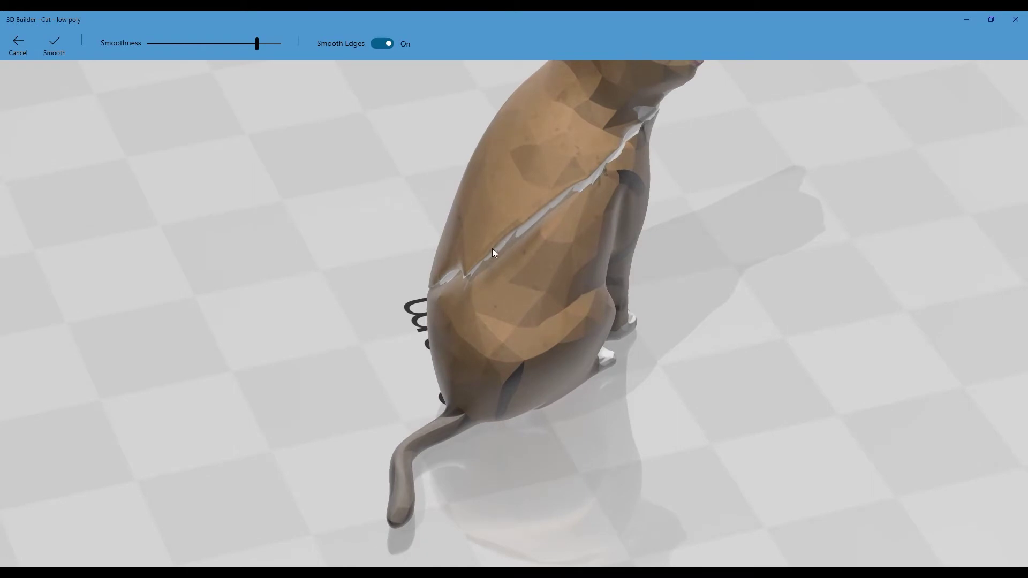
pyautogui.moveTo(651, 105); pyautogui.dragTo(410, 200)
pyautogui.scroll(-3, 409, 195)
pyautogui.moveTo(507, 206); pyautogui.dragTo(330, 178)
pyautogui.scroll(3, 466, 241)
pyautogui.moveTo(490, 233); pyautogui.dragTo(819, 214)
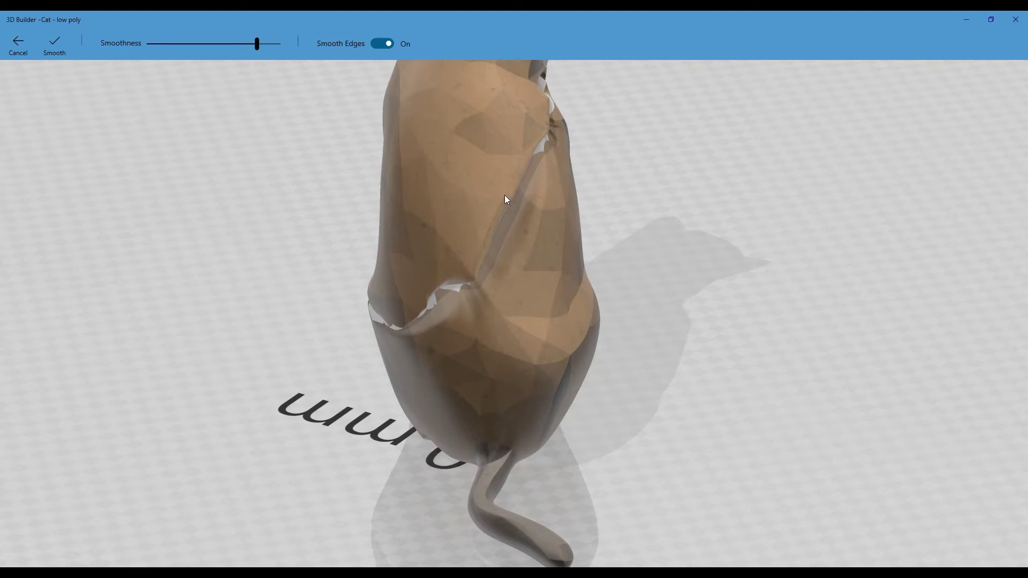
pyautogui.click(21, 48)
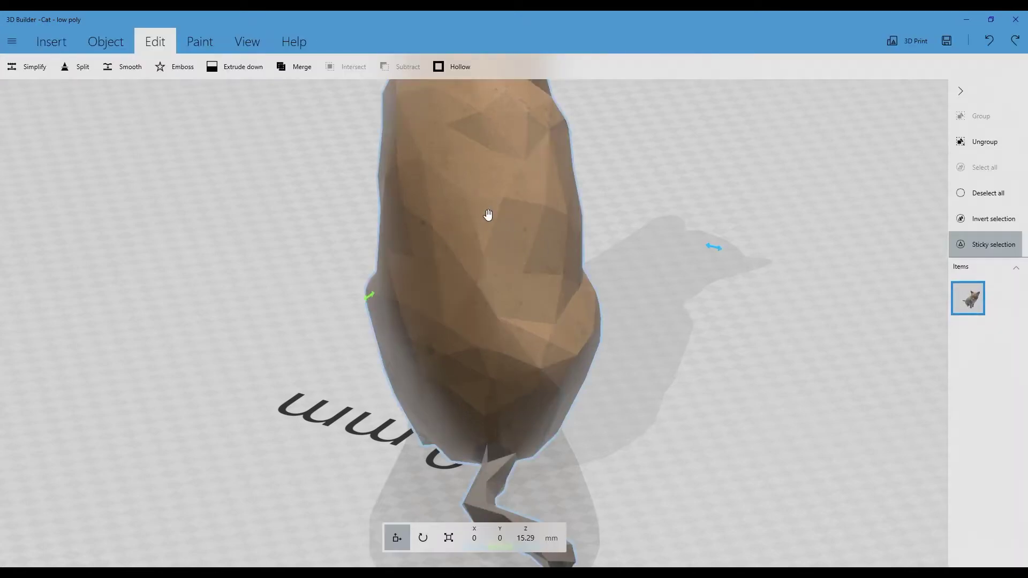
# Ungroup the cat and check its head and lower body as separate items, leaving nothing selected.
pyautogui.scroll(3, 467, 174)
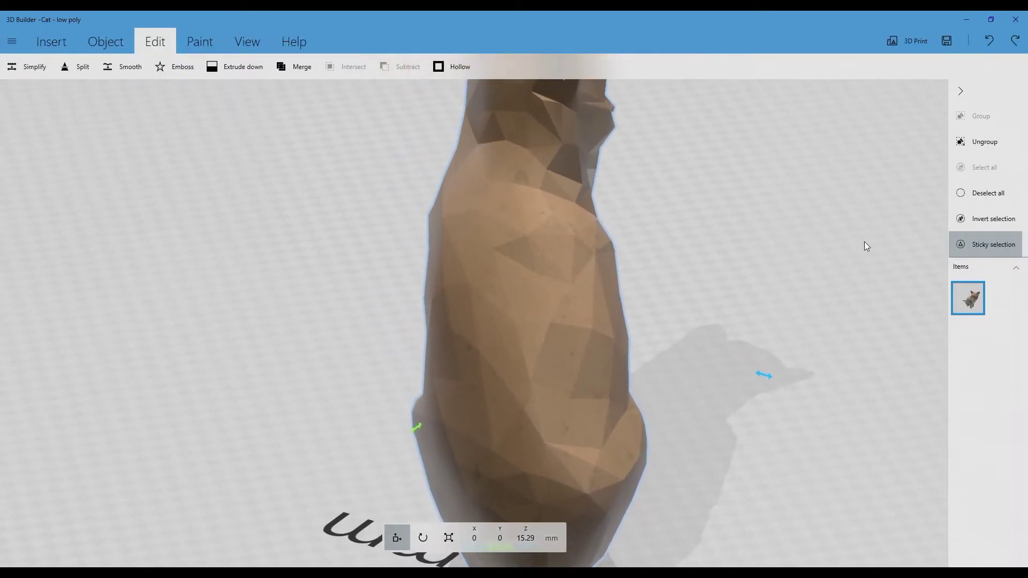
pyautogui.scroll(-5, 583, 292)
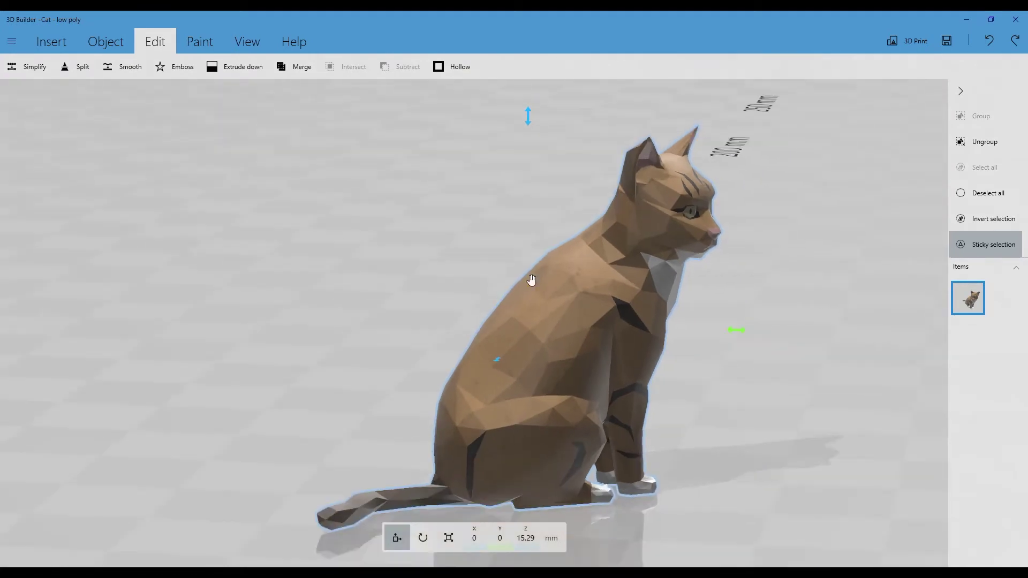
pyautogui.click(969, 143)
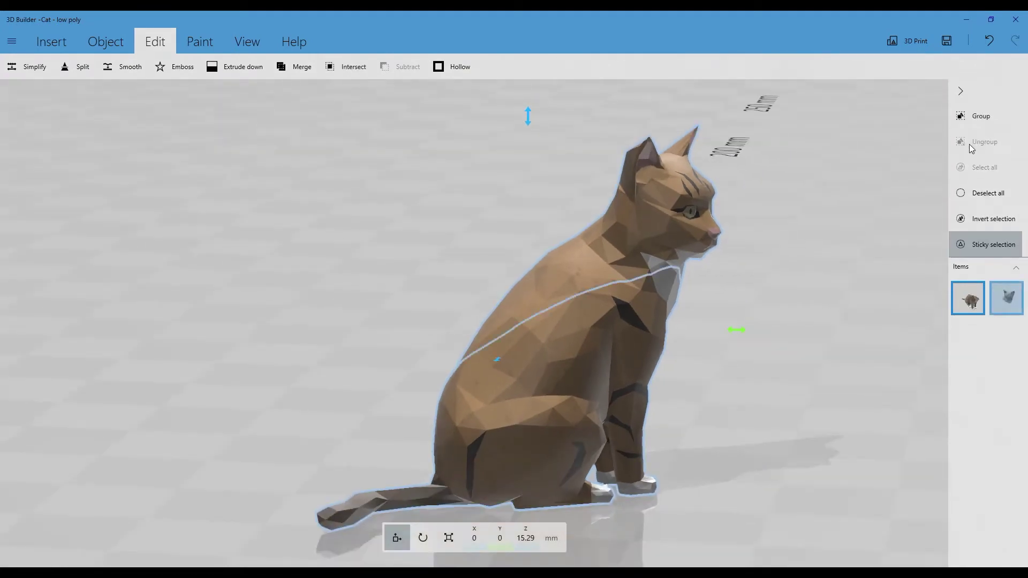
pyautogui.click(1004, 306)
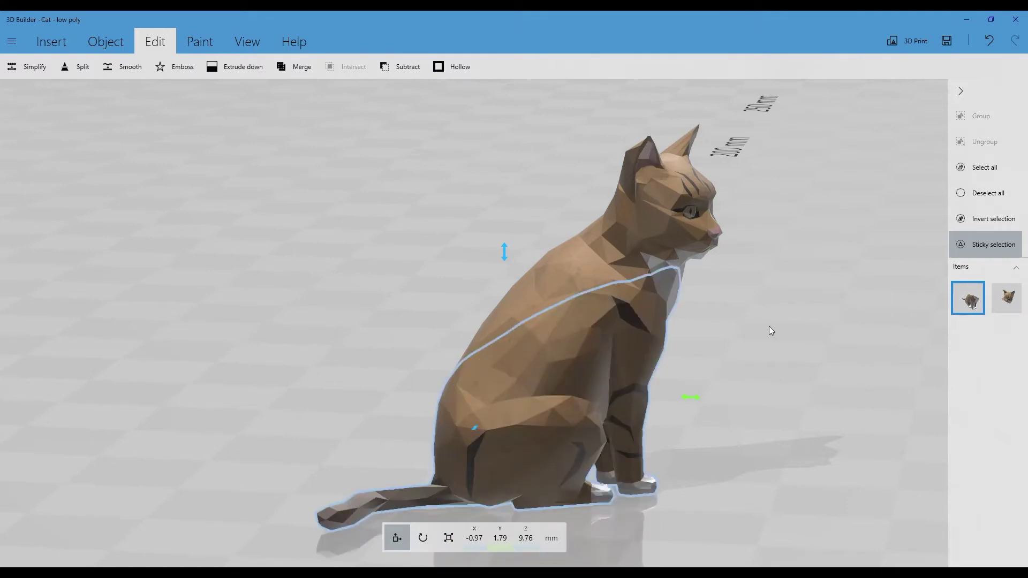
pyautogui.moveTo(795, 348); pyautogui.dragTo(634, 335)
pyautogui.click(824, 326)
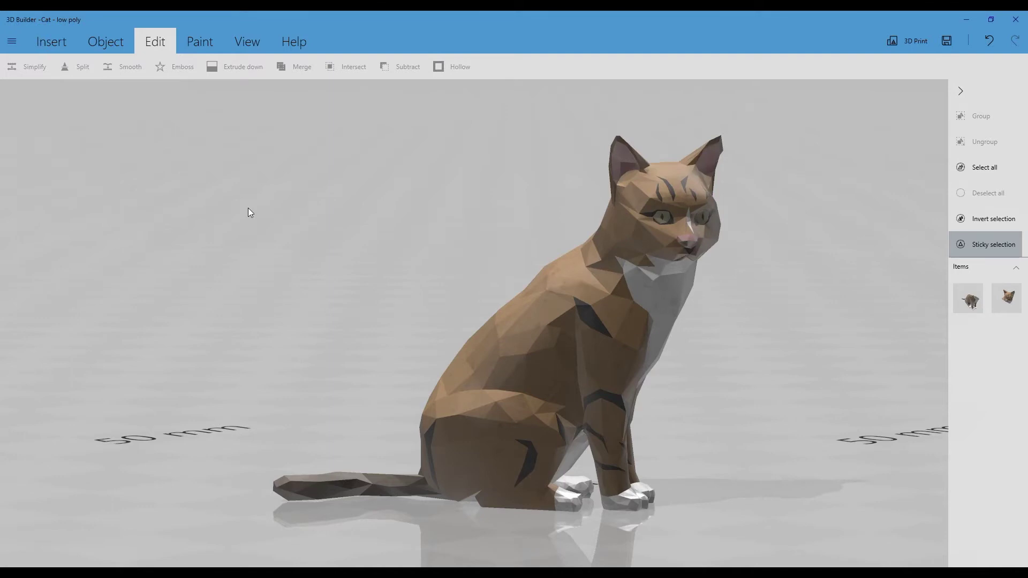
# Select both cat parts and merge them into one object.
pyautogui.click(681, 214)
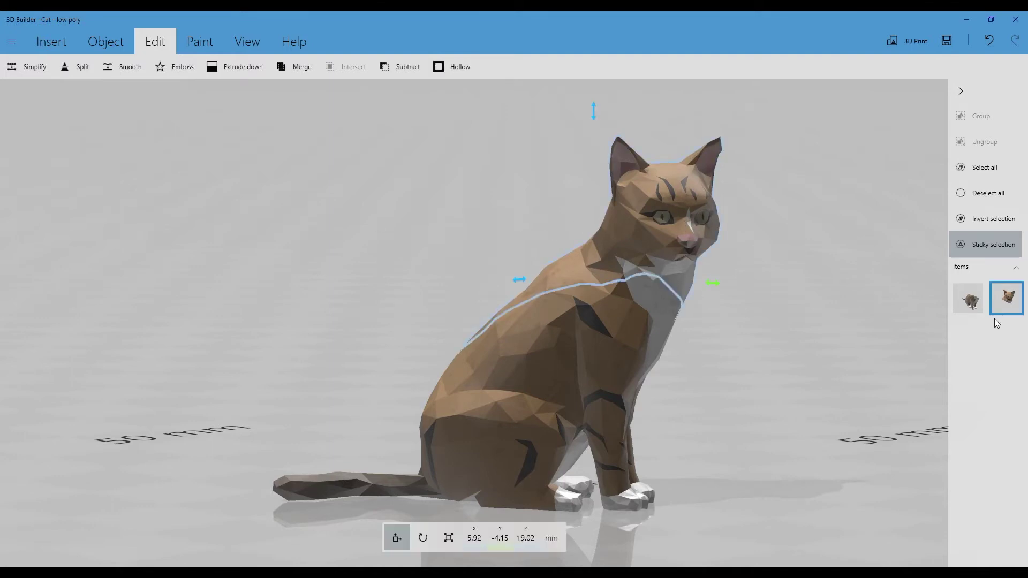
pyautogui.click(982, 170)
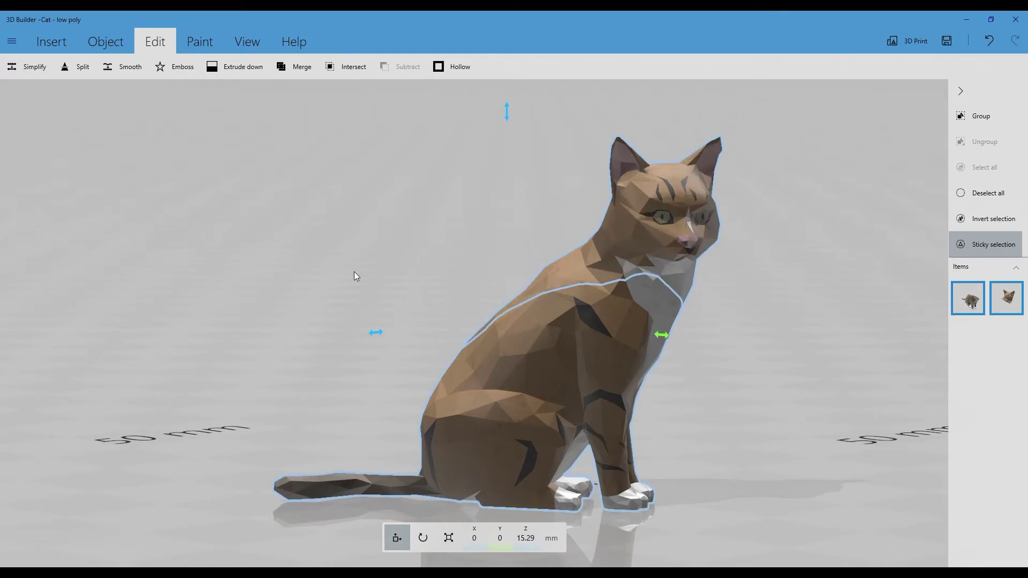
pyautogui.click(287, 68)
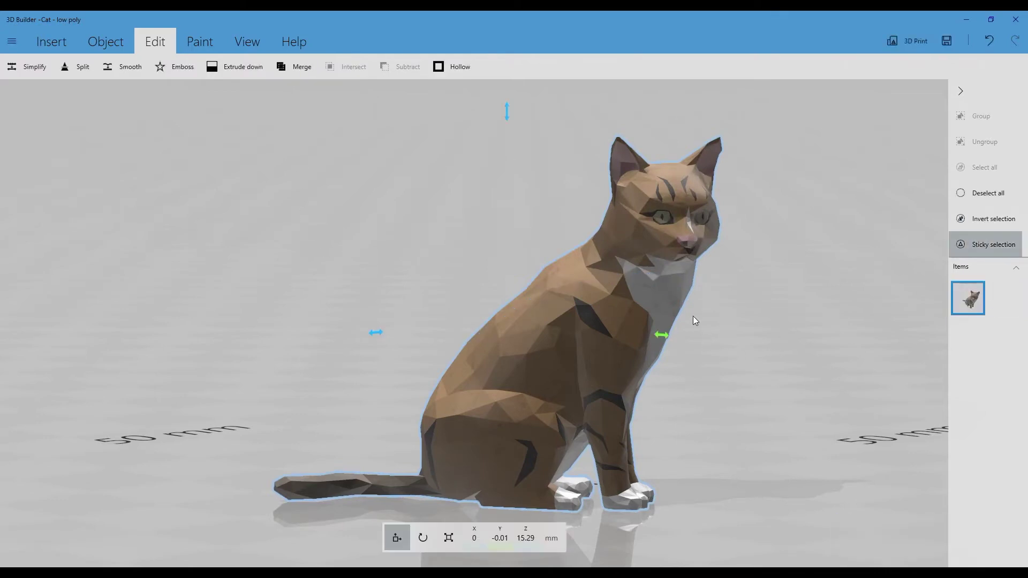
# Smooth the merged cat at maximum smoothness with Smooth Edges on.
pyautogui.moveTo(677, 334); pyautogui.dragTo(718, 384, button='right')
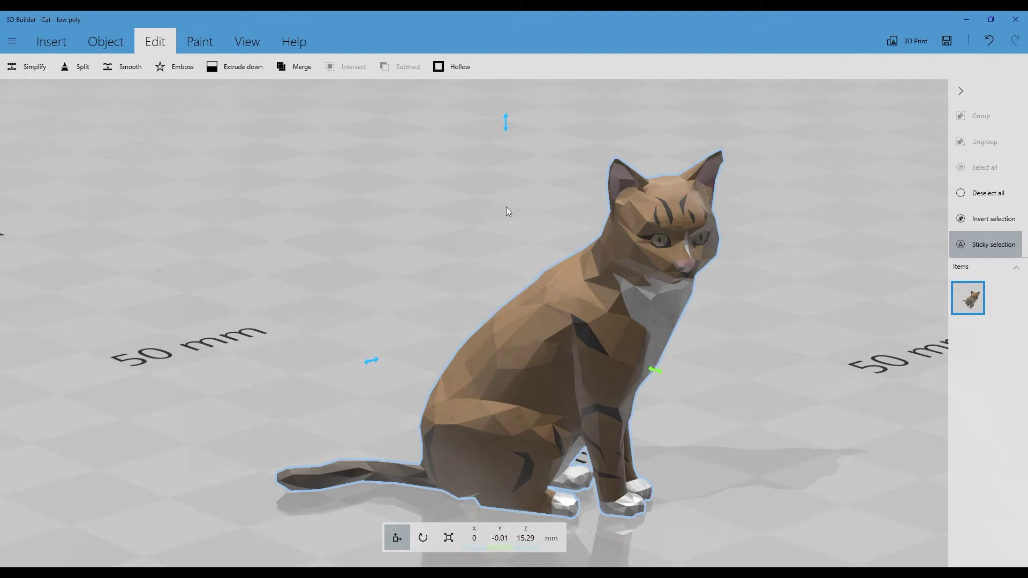
pyautogui.moveTo(596, 275); pyautogui.dragTo(601, 278, button='right')
pyautogui.click(123, 66)
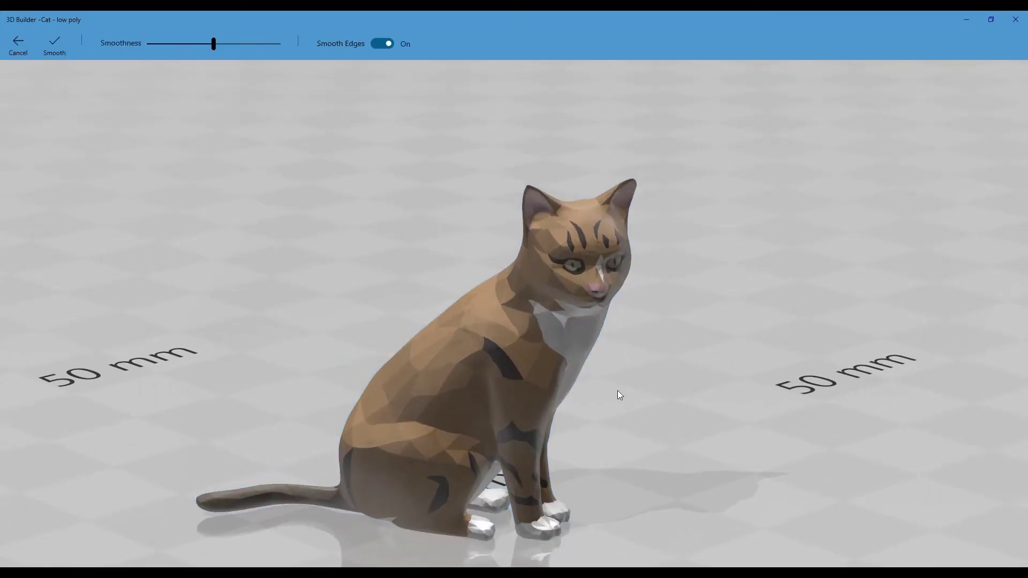
pyautogui.moveTo(608, 312); pyautogui.dragTo(611, 245, button='right')
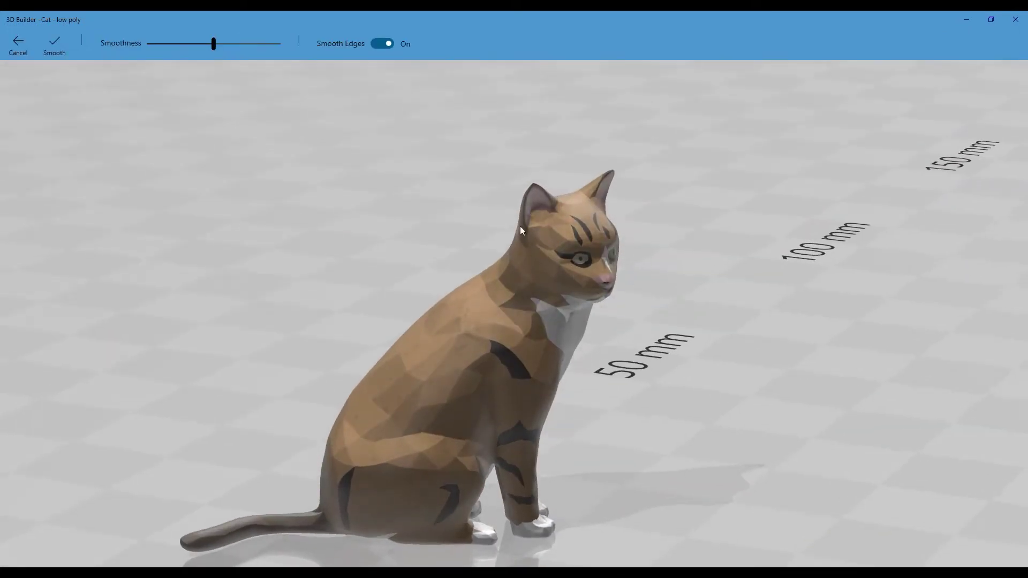
pyautogui.moveTo(214, 45); pyautogui.dragTo(316, 47)
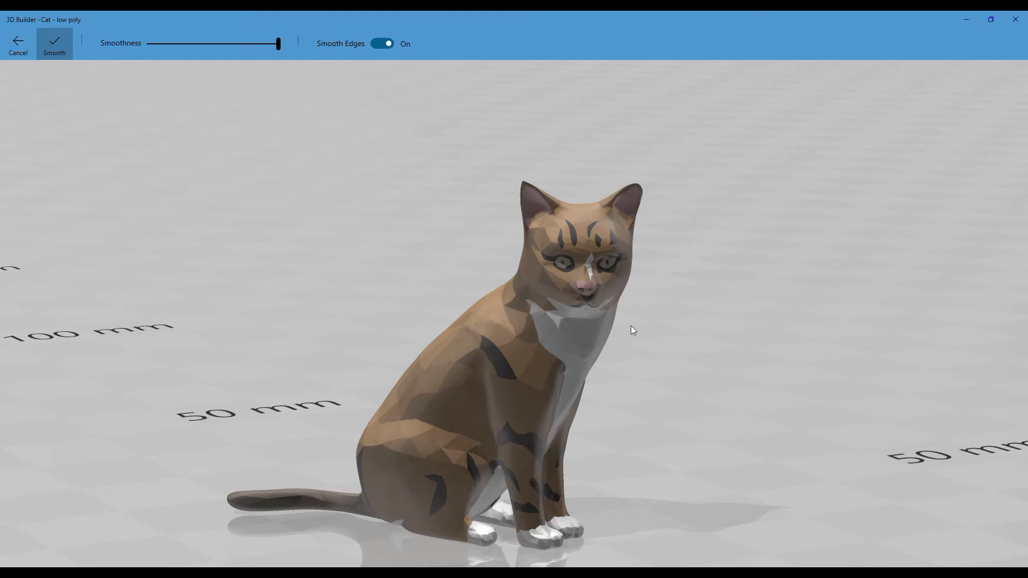
pyautogui.press('Return')
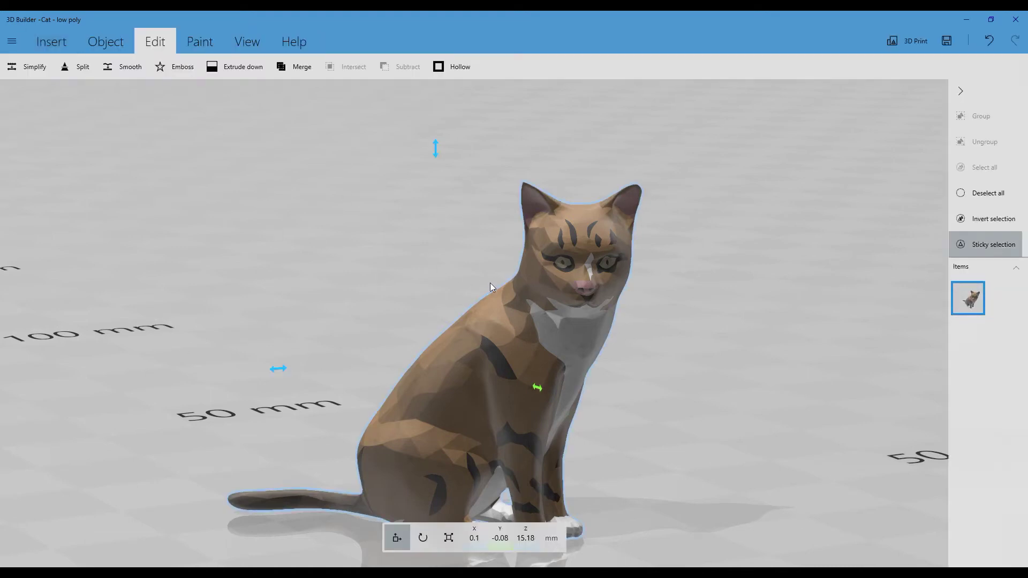
# Raise the reduction level for the smoothed cat's mesh with Simplify.
pyautogui.click(29, 67)
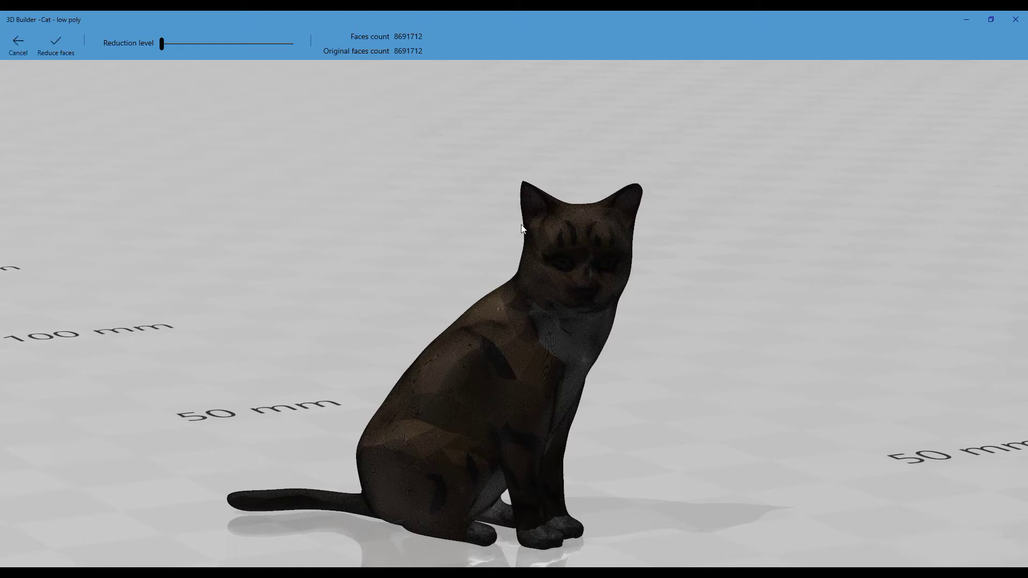
pyautogui.moveTo(427, 305); pyautogui.dragTo(442, 305)
pyautogui.moveTo(379, 316); pyautogui.dragTo(469, 329)
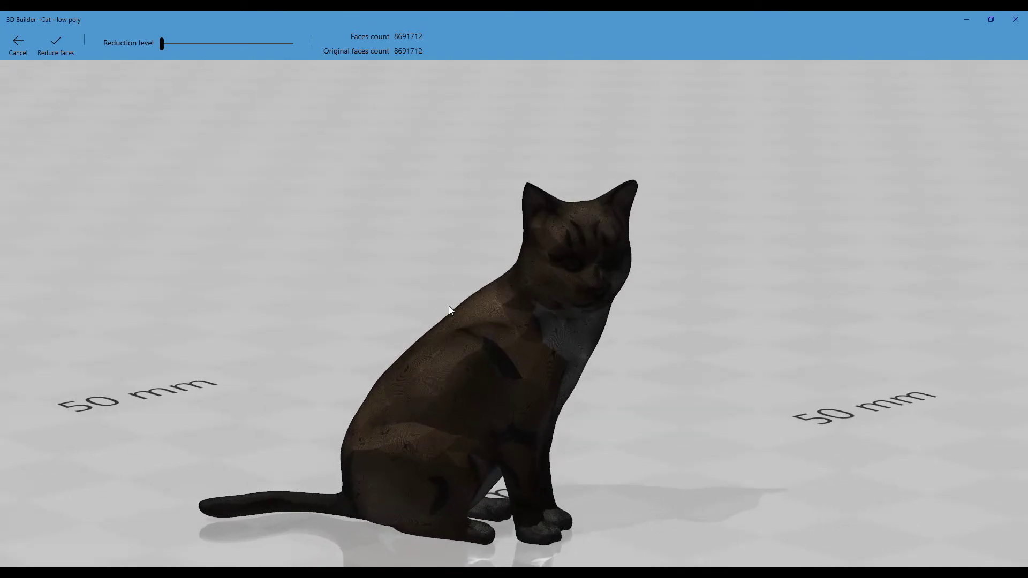
pyautogui.moveTo(163, 44); pyautogui.dragTo(245, 49)
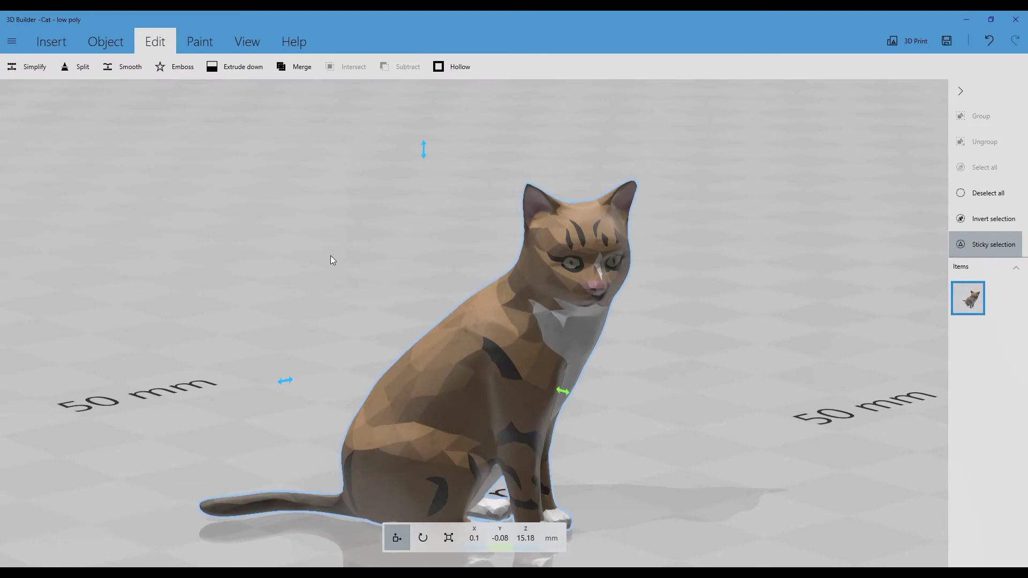
pyautogui.moveTo(734, 399); pyautogui.dragTo(595, 391, button='right')
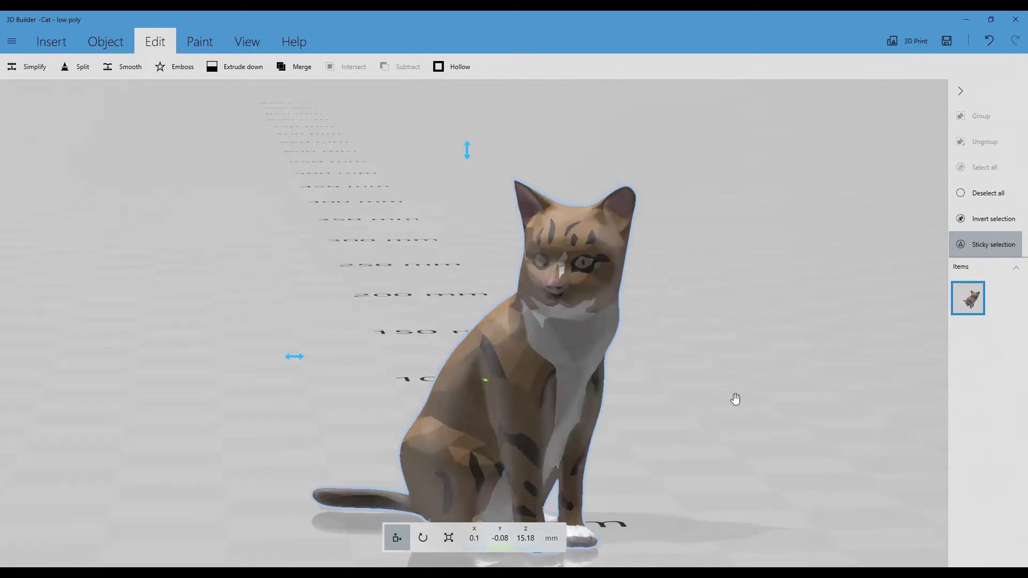
pyautogui.moveTo(342, 385); pyautogui.dragTo(340, 381, button='right')
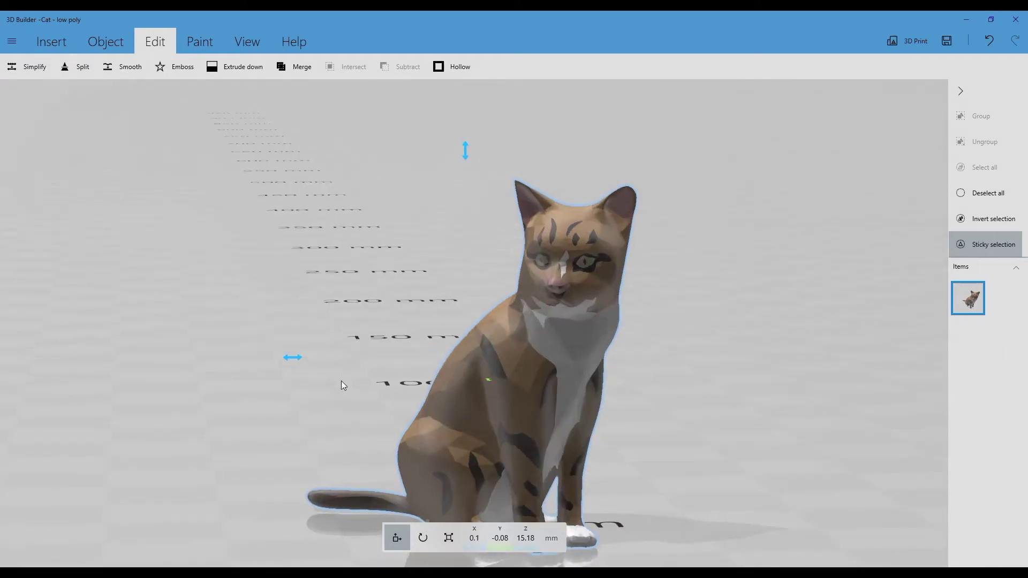
pyautogui.moveTo(547, 418); pyautogui.dragTo(623, 464, button='right')
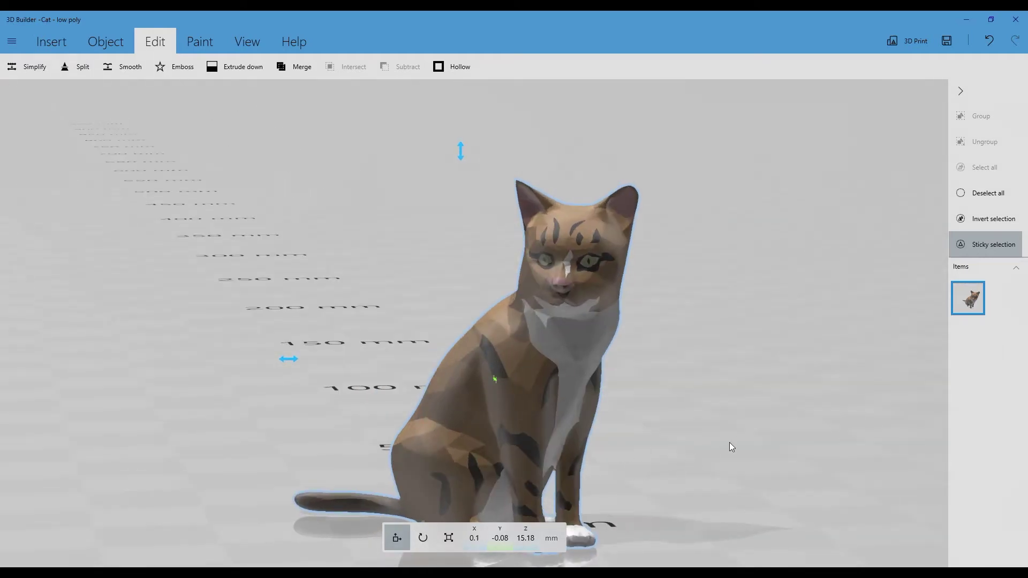
pyautogui.moveTo(724, 446); pyautogui.dragTo(747, 428, button='right')
pyautogui.moveTo(324, 323); pyautogui.dragTo(70, 109, button='right')
pyautogui.click(31, 67)
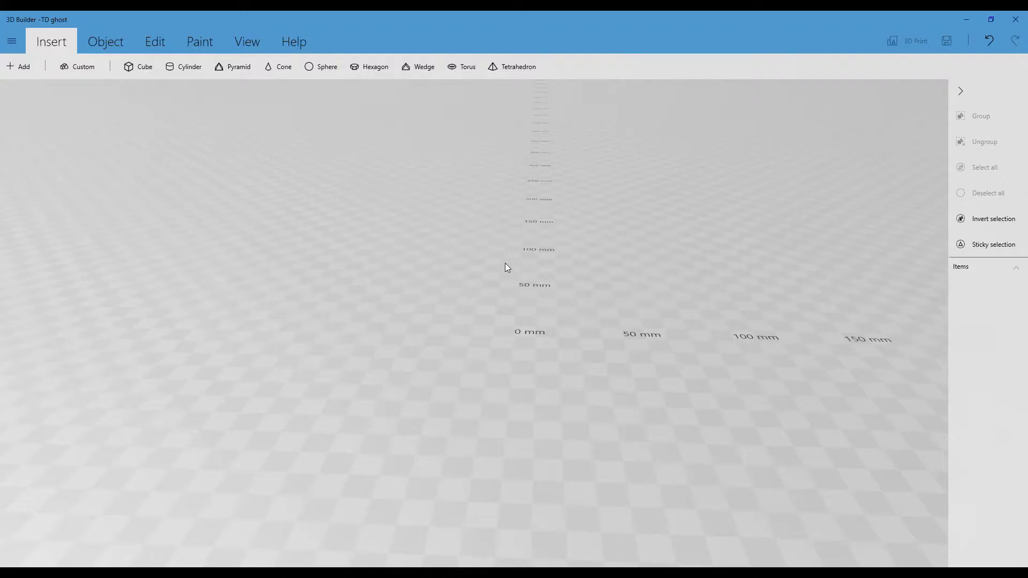
# Insert a cylinder and raise it above the ground plane to a Z position of about 75.26 mm.
pyautogui.click(183, 66)
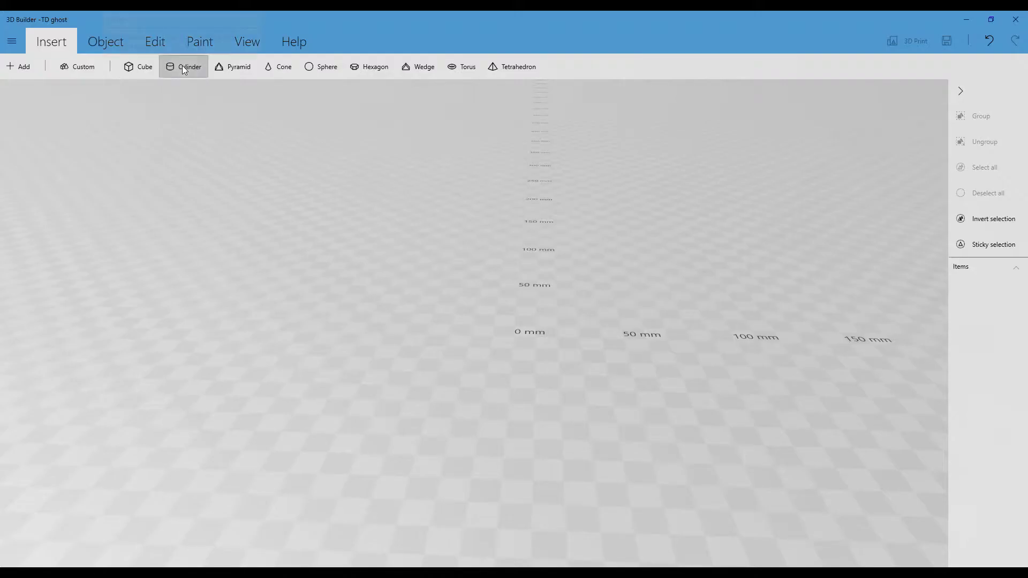
pyautogui.scroll(-4, 541, 232)
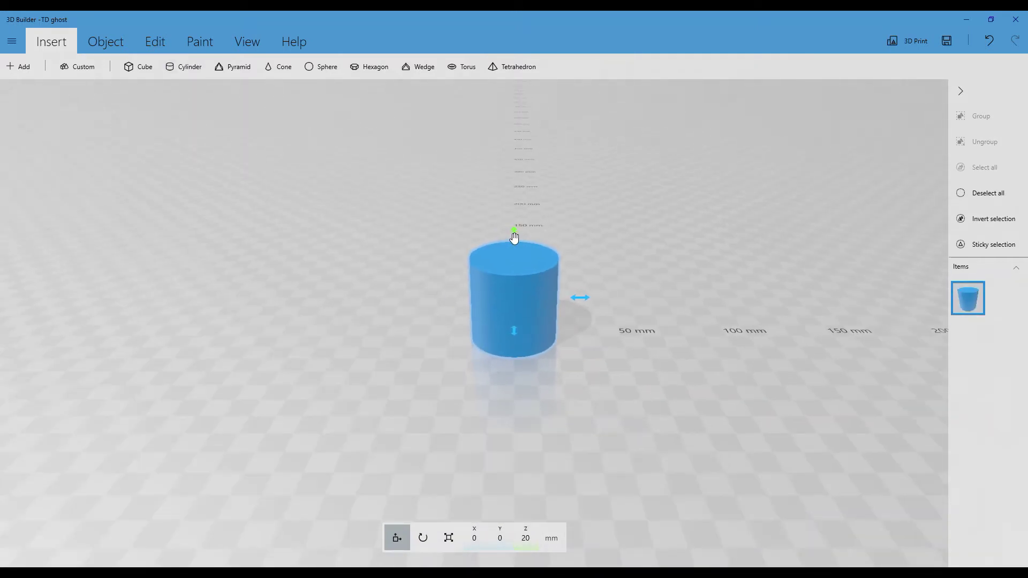
pyautogui.moveTo(507, 234); pyautogui.dragTo(507, 105)
# Extrude the raised cylinder down to the ground with the cutting plane at about -0.94 mm.
pyautogui.click(150, 41)
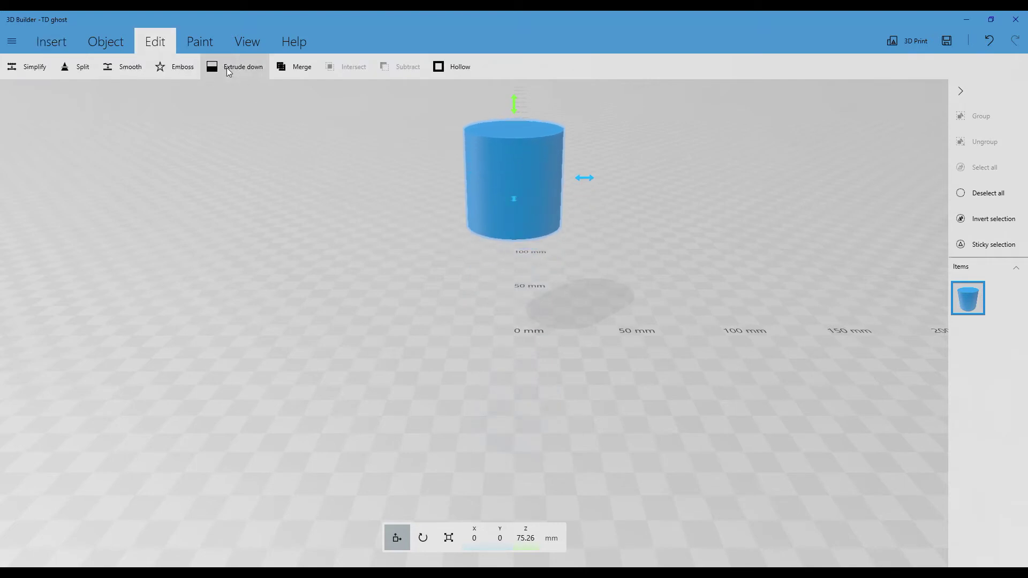
pyautogui.moveTo(439, 251); pyautogui.dragTo(521, 229, button='right')
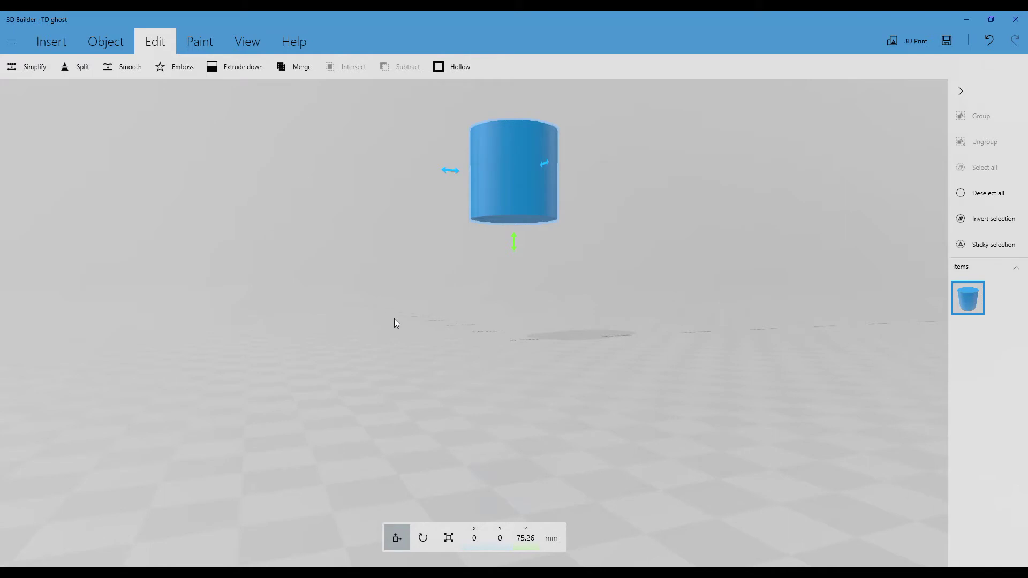
pyautogui.moveTo(344, 323); pyautogui.dragTo(303, 306)
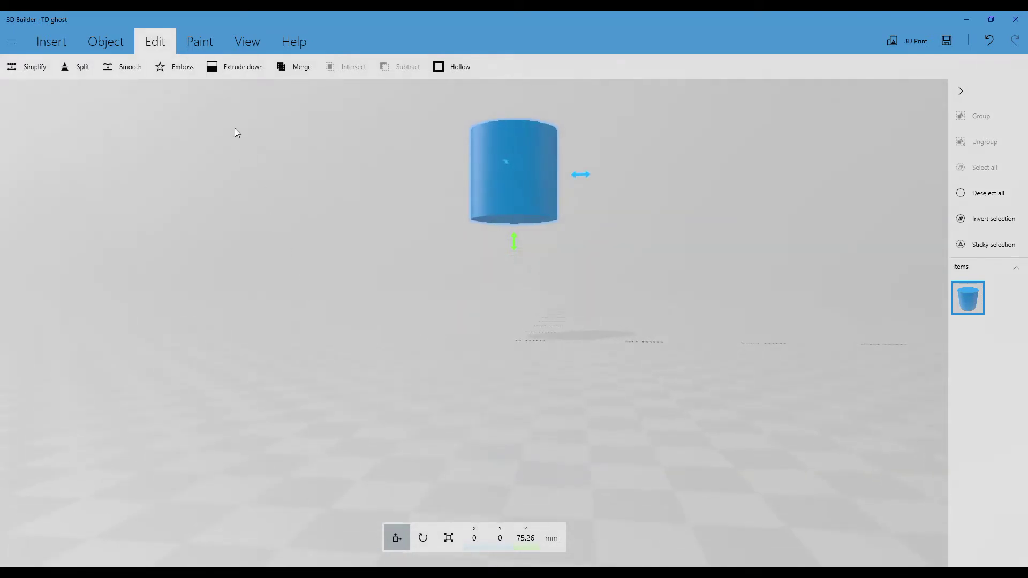
pyautogui.click(228, 71)
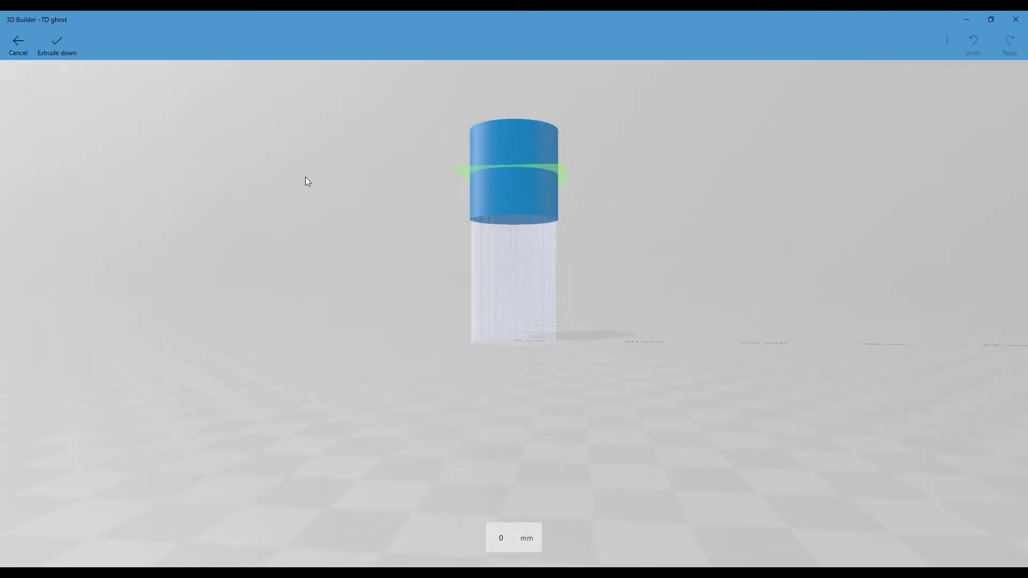
pyautogui.moveTo(557, 186)
pyautogui.mouseDown()
pyautogui.moveTo(553, 227)
pyautogui.moveTo(547, 190)
pyautogui.mouseUp()
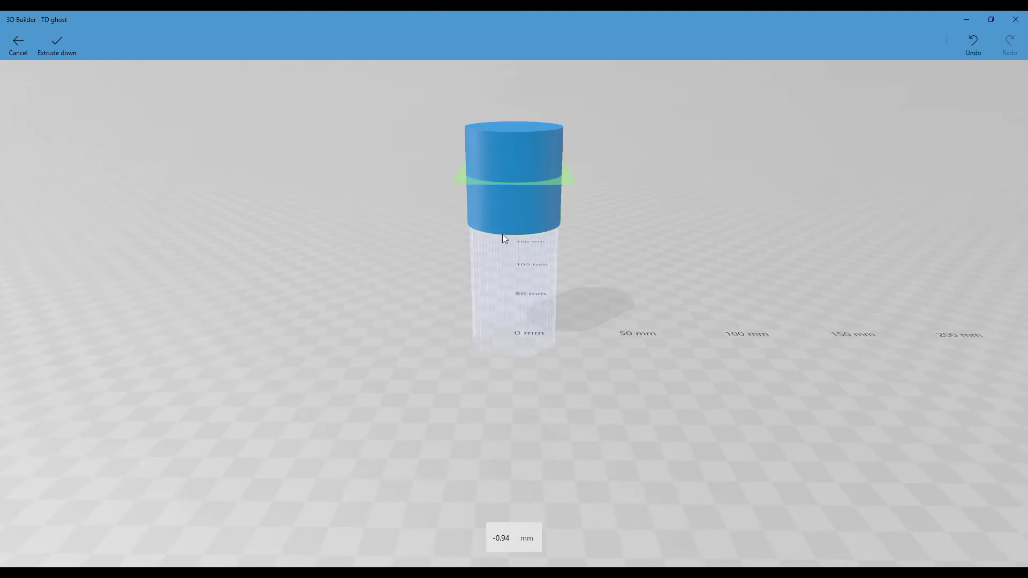
pyautogui.click(58, 42)
pyautogui.moveTo(373, 256); pyautogui.dragTo(365, 296)
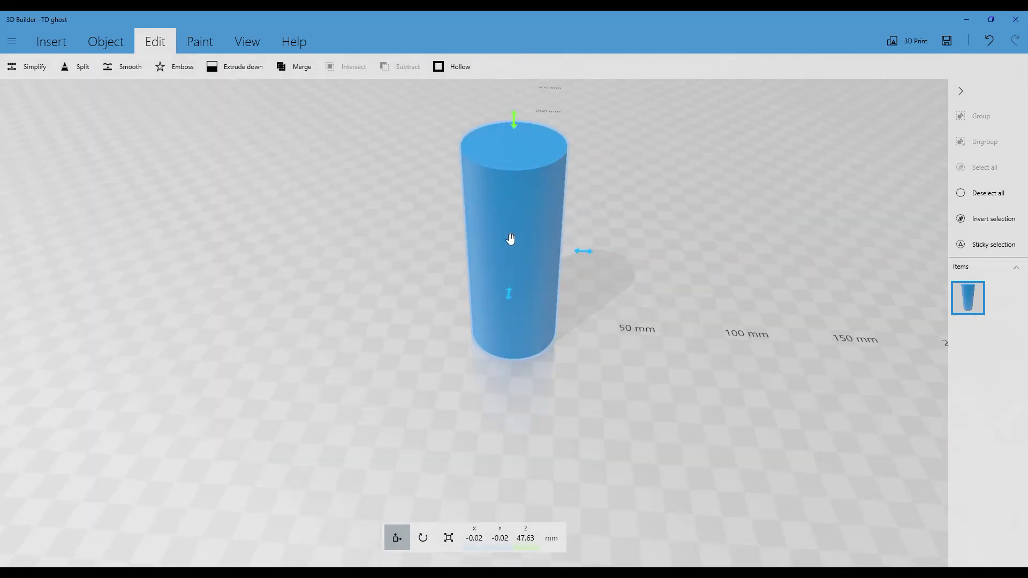
# Delete the cylinder and open the "Cat - low poly" model by searching the library for "cat".
pyautogui.press('Delete')
pyautogui.click(12, 42)
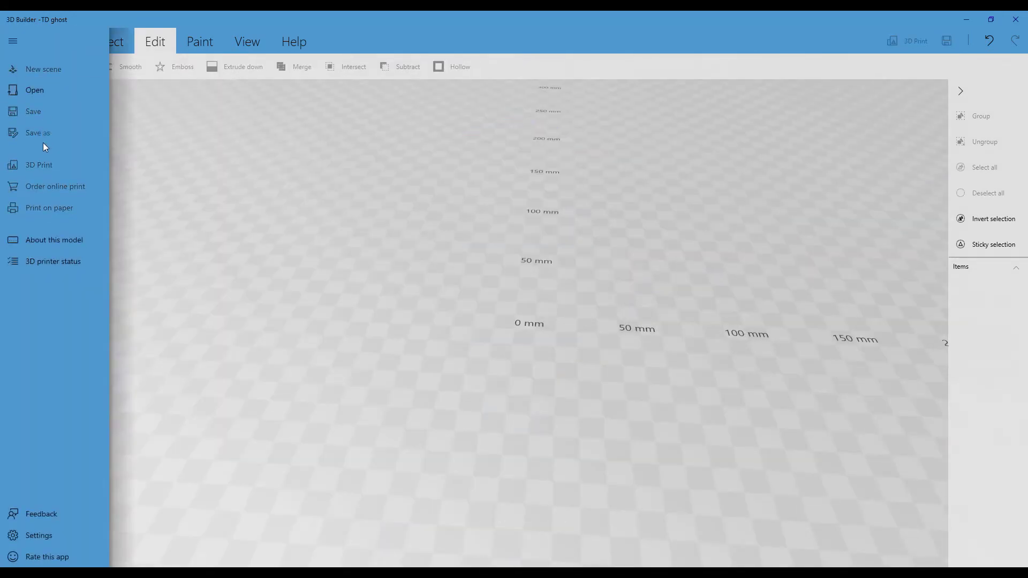
pyautogui.click(35, 90)
pyautogui.click(333, 129)
pyautogui.write('cat')
pyautogui.press('Return')
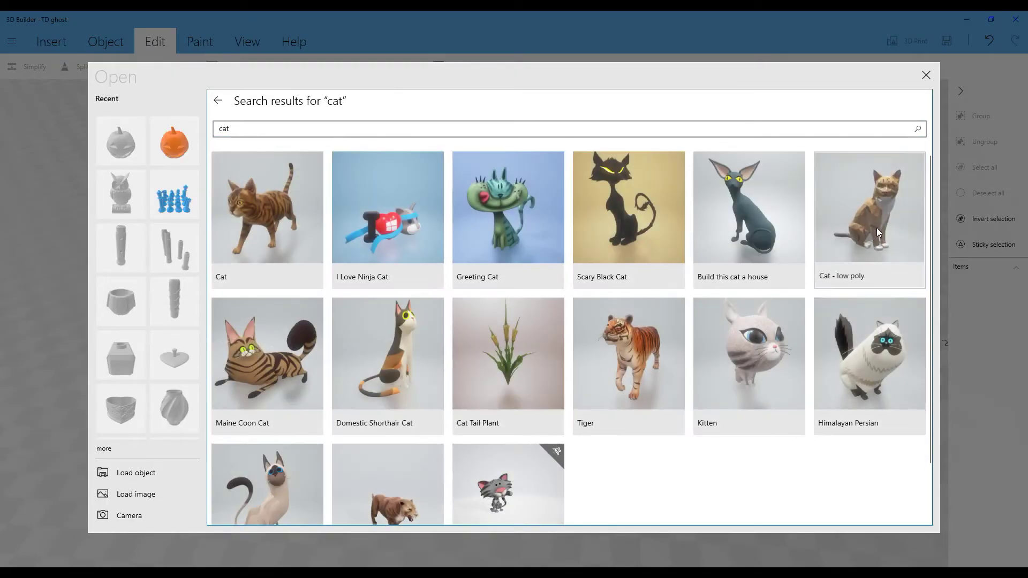
pyautogui.click(875, 227)
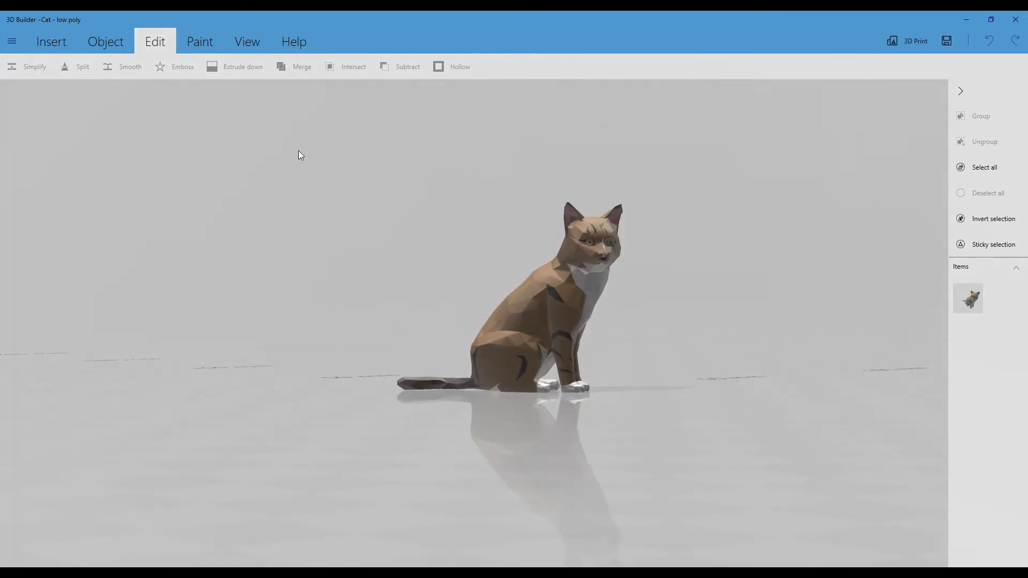
# Extrude the cat down to the ground with the cutting plane at about 0.36 mm.
pyautogui.click(562, 267)
pyautogui.click(236, 67)
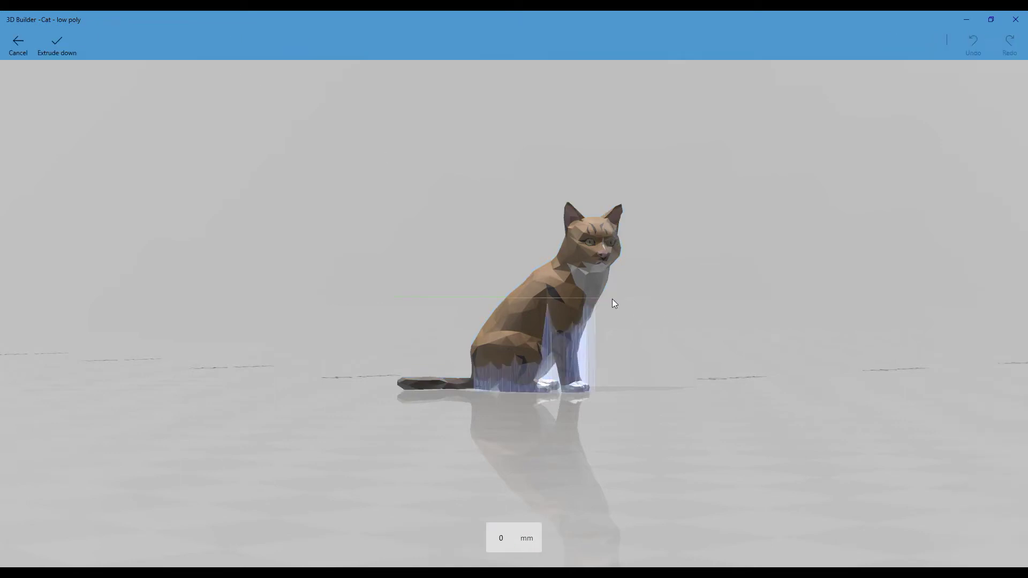
pyautogui.moveTo(614, 294); pyautogui.dragTo(621, 328, button='right')
pyautogui.moveTo(525, 324); pyautogui.dragTo(566, 328)
pyautogui.click(55, 45)
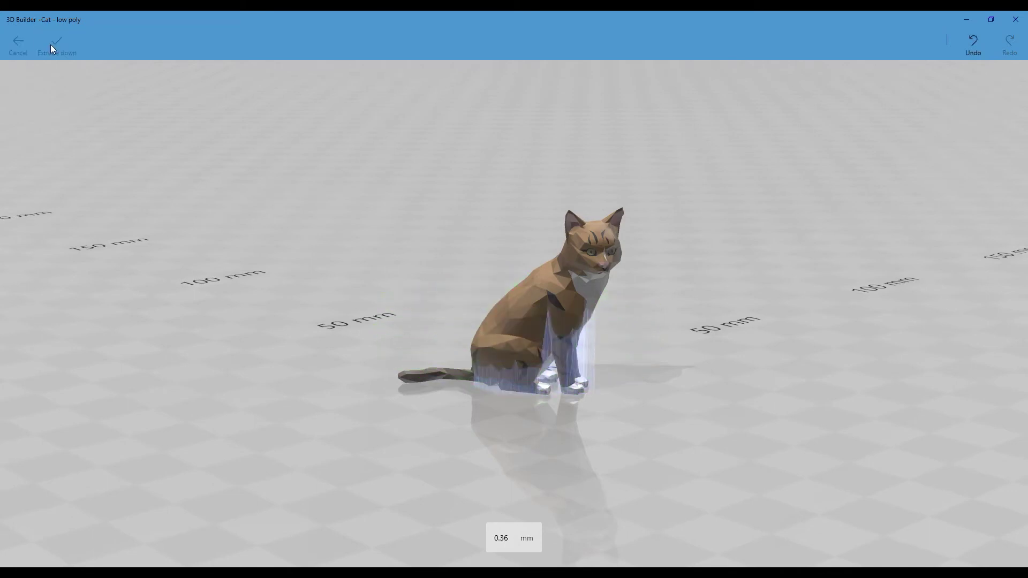
# Examine the extruded cat's legs, body and tail from several angles and distances.
pyautogui.moveTo(383, 342); pyautogui.dragTo(532, 312, button='right')
pyautogui.moveTo(493, 391); pyautogui.dragTo(515, 425)
pyautogui.moveTo(515, 424); pyautogui.dragTo(663, 403, button='right')
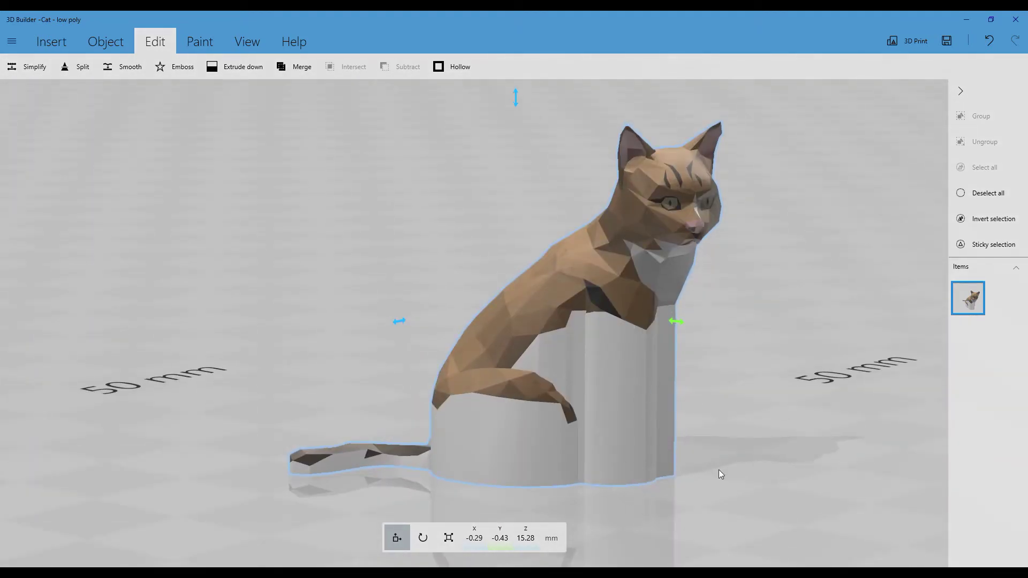
pyautogui.moveTo(334, 422); pyautogui.dragTo(299, 413, button='right')
pyautogui.scroll(-3, 436, 276)
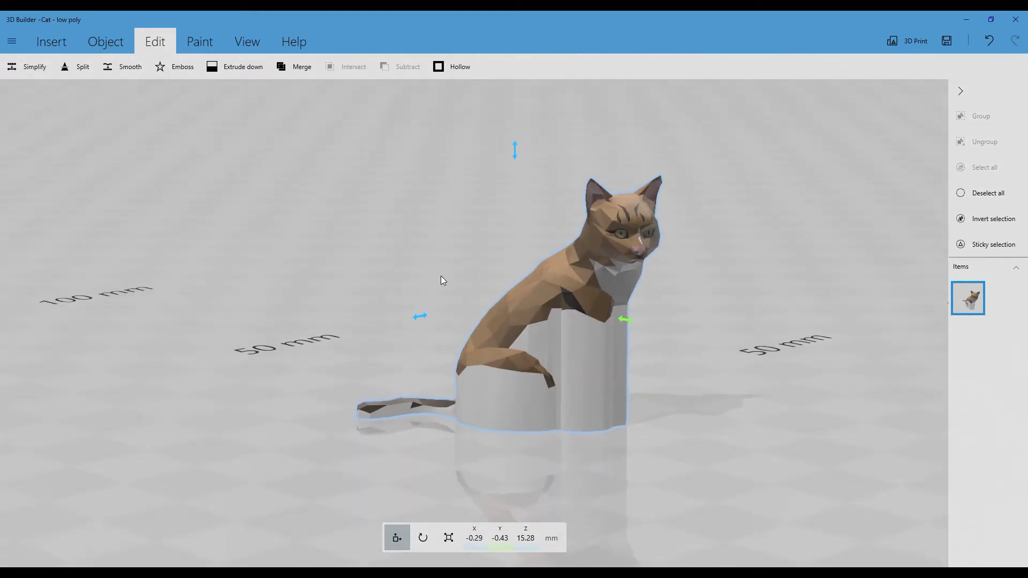
pyautogui.moveTo(711, 325); pyautogui.dragTo(665, 343, button='right')
pyautogui.scroll(-1, 334, 292)
pyautogui.moveTo(318, 294); pyautogui.dragTo(284, 265, button='right')
pyautogui.scroll(3, 374, 313)
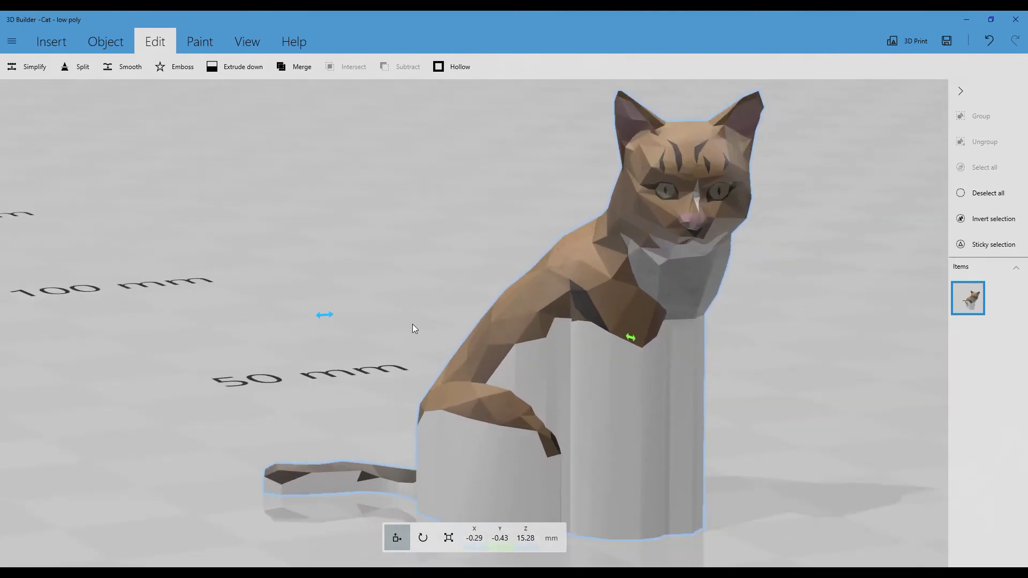
pyautogui.scroll(-2, 412, 324)
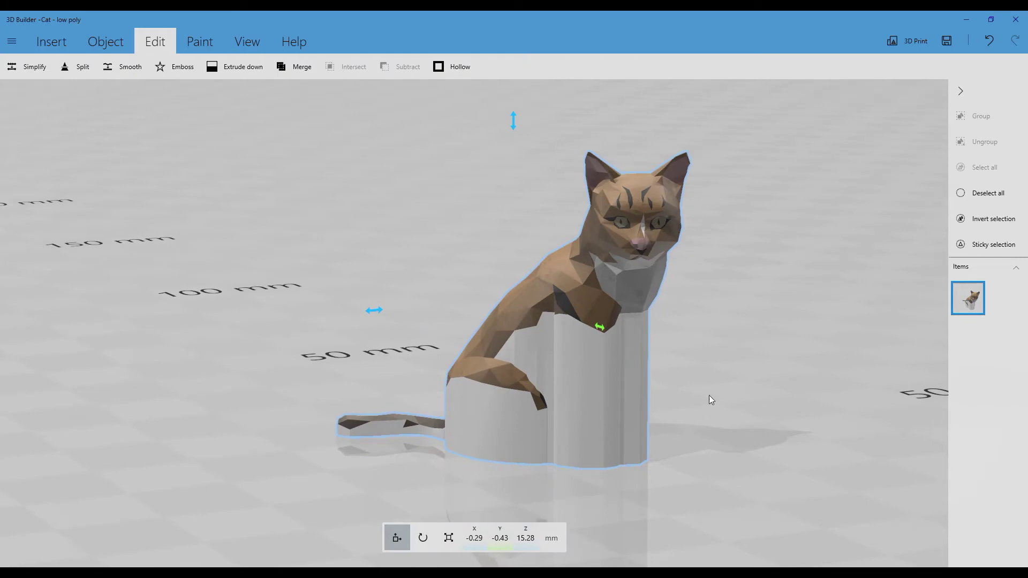
pyautogui.moveTo(427, 319); pyautogui.dragTo(457, 300, button='right')
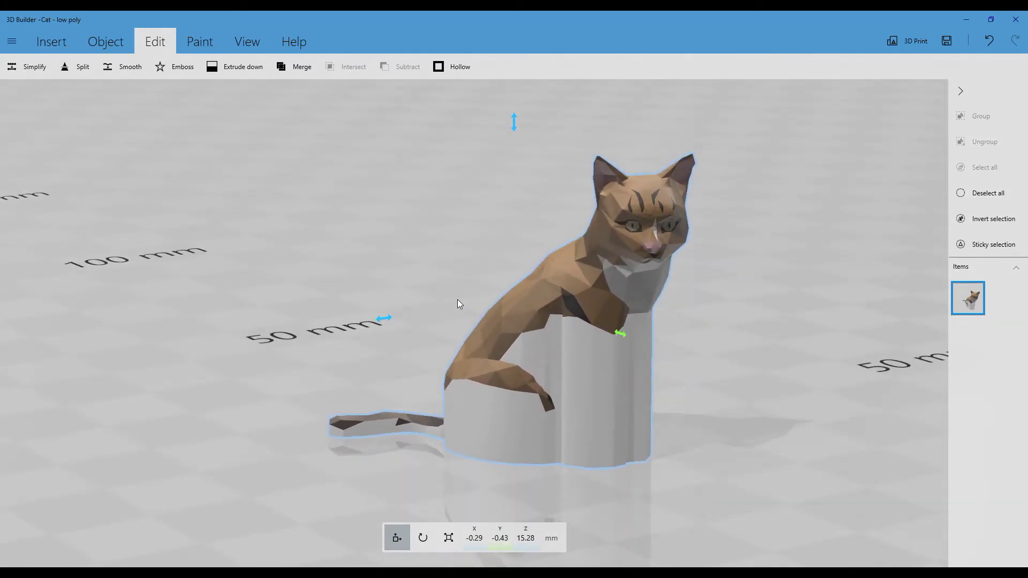
pyautogui.scroll(-1, 448, 299)
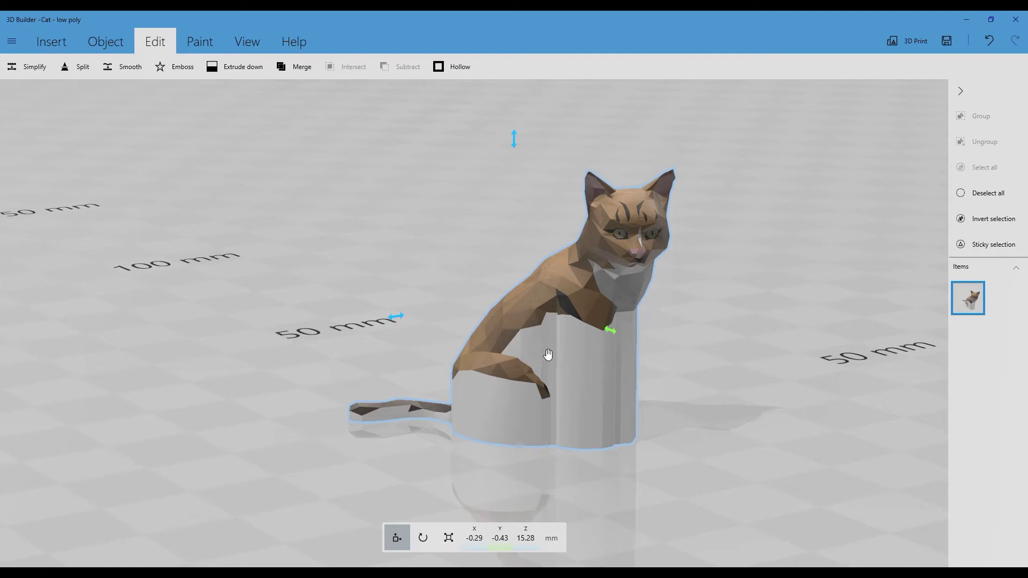
# Delete the extruded cat and insert a cone in its place.
pyautogui.press('Delete')
pyautogui.click(22, 46)
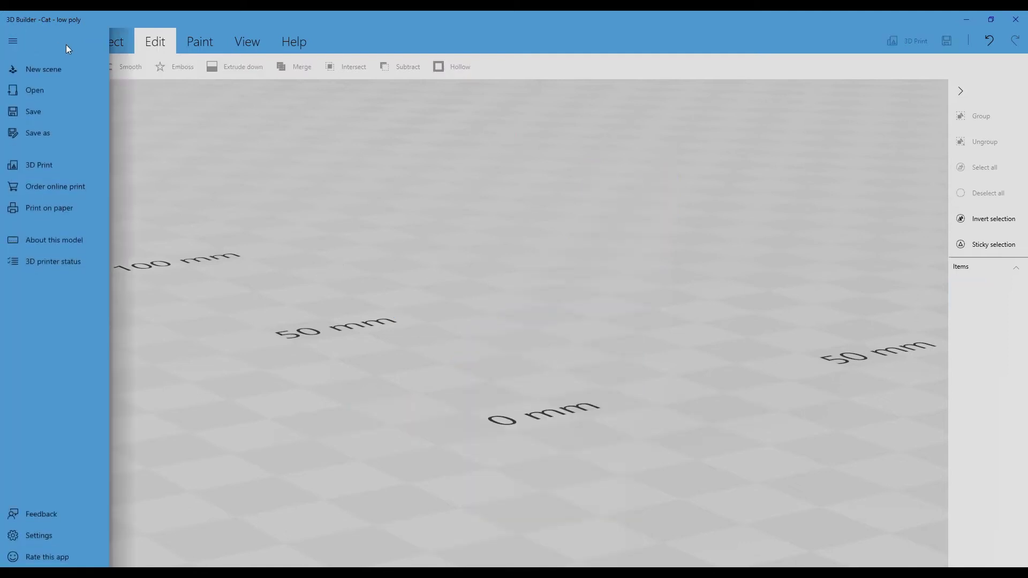
pyautogui.click(54, 42)
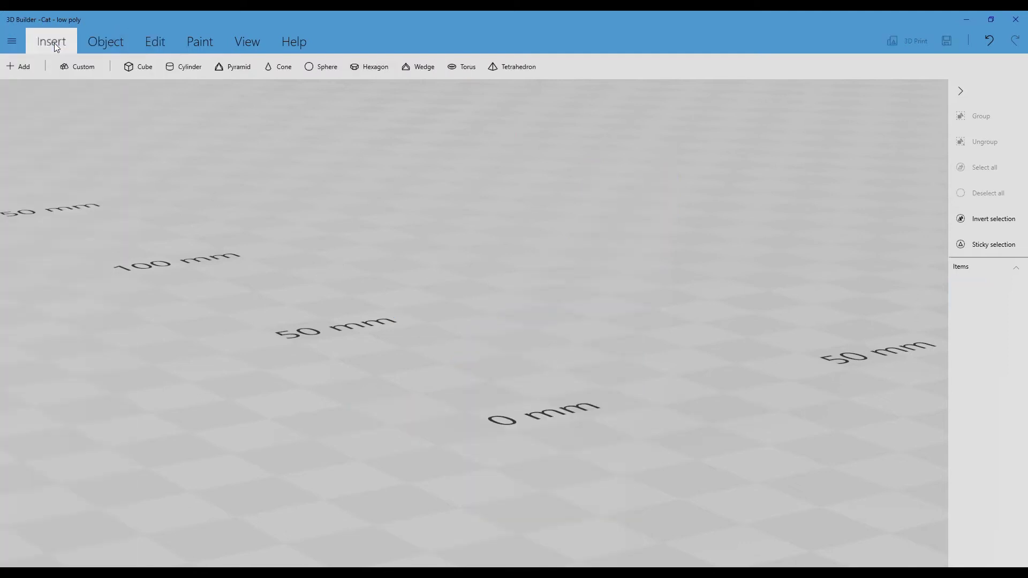
pyautogui.click(276, 69)
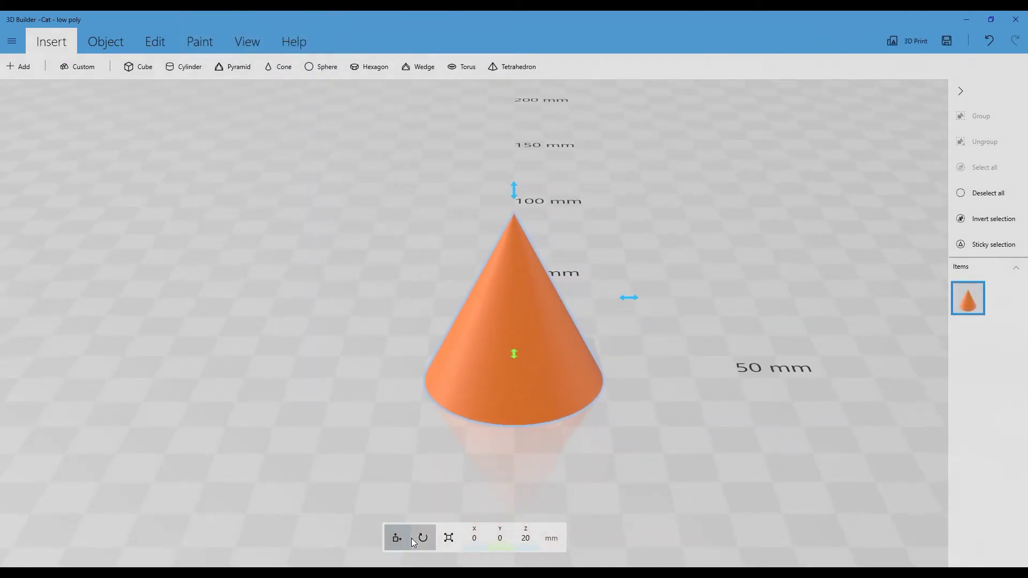
# Rotate the cone upside down, to roll -180, pitch about 0.47 and yaw 180 degrees.
pyautogui.click(410, 537)
pyautogui.moveTo(352, 297); pyautogui.dragTo(724, 266)
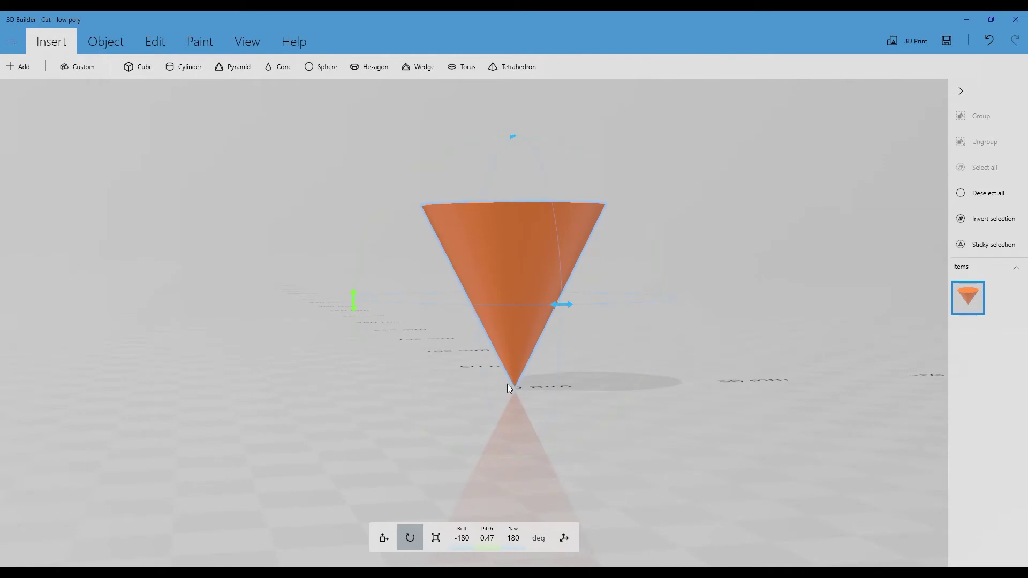
pyautogui.moveTo(512, 390); pyautogui.dragTo(257, 424)
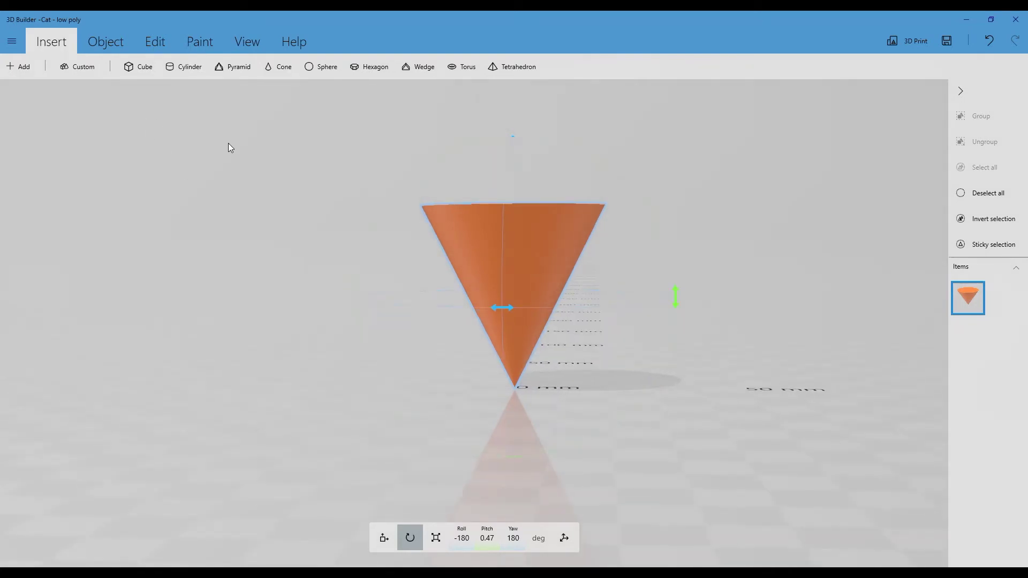
# Extrude the inverted cone down from a cutting plane at about 10.19 mm to form a funnel shape.
pyautogui.click(108, 50)
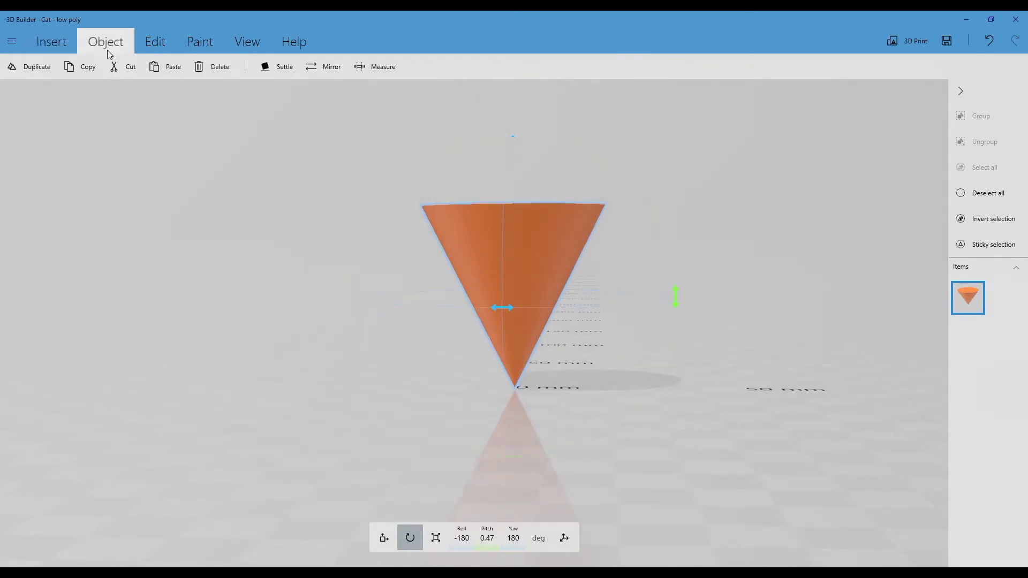
pyautogui.click(169, 48)
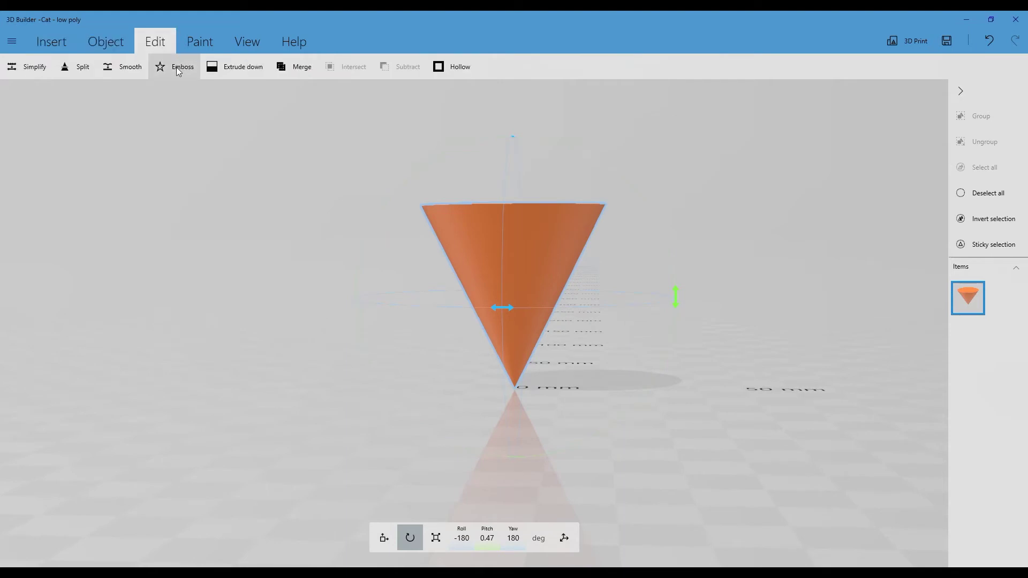
pyautogui.click(236, 68)
pyautogui.moveTo(562, 307); pyautogui.dragTo(562, 351)
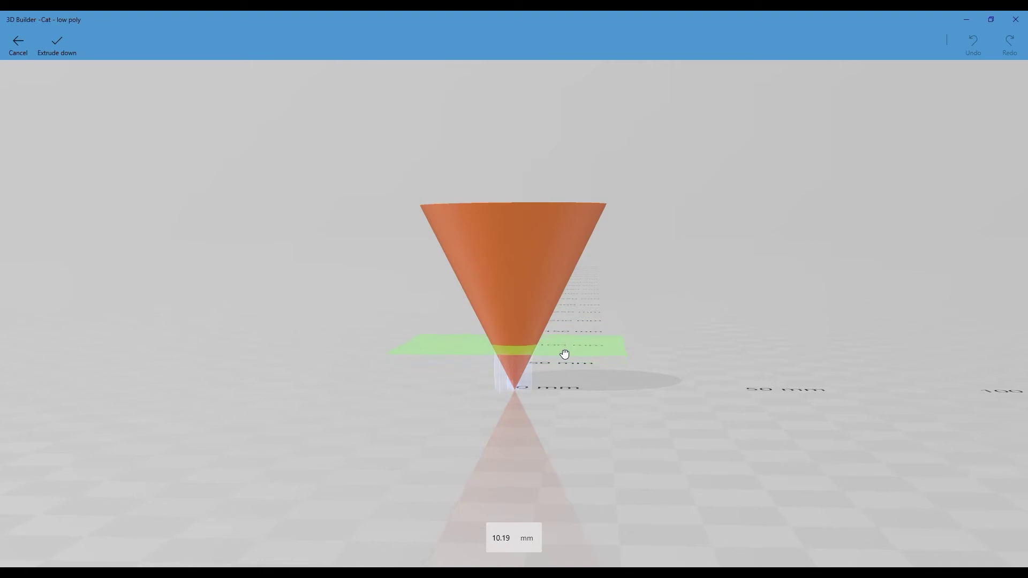
pyautogui.click(52, 44)
pyautogui.moveTo(205, 336); pyautogui.dragTo(241, 298)
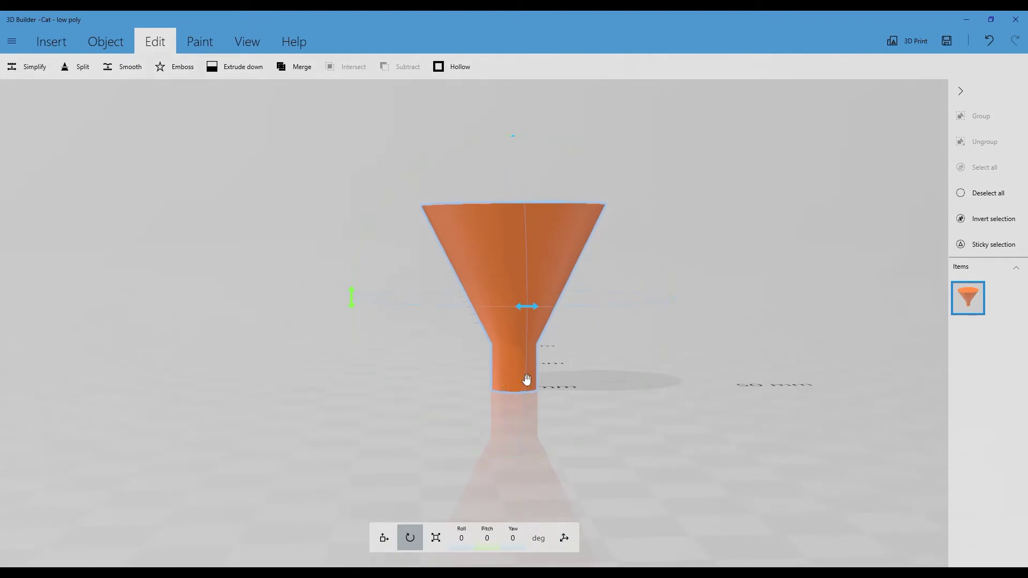
pyautogui.moveTo(449, 384); pyautogui.dragTo(586, 460)
pyautogui.moveTo(328, 443); pyautogui.dragTo(235, 432, button='right')
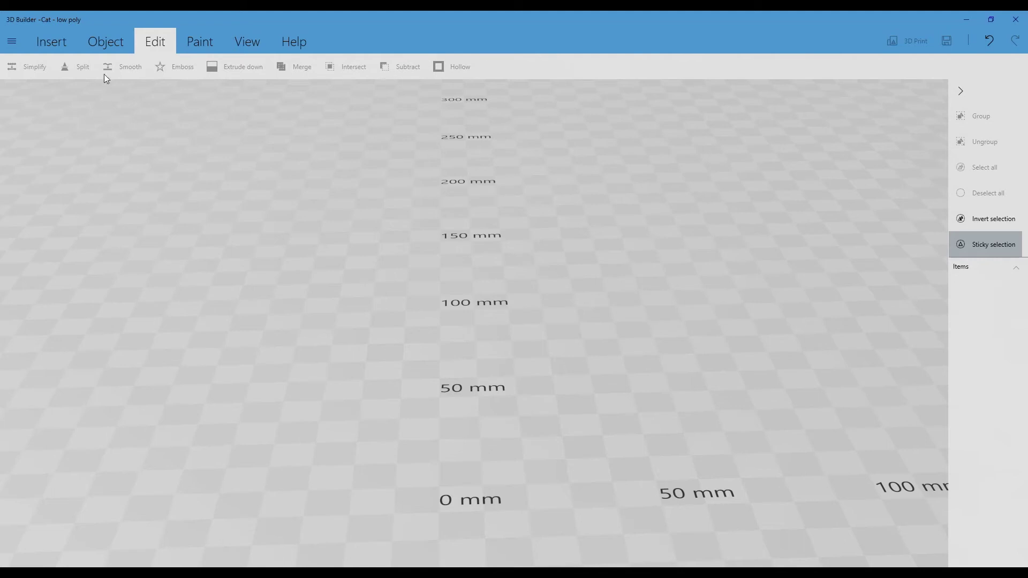
# Insert a cube into the empty scene.
pyautogui.click(110, 44)
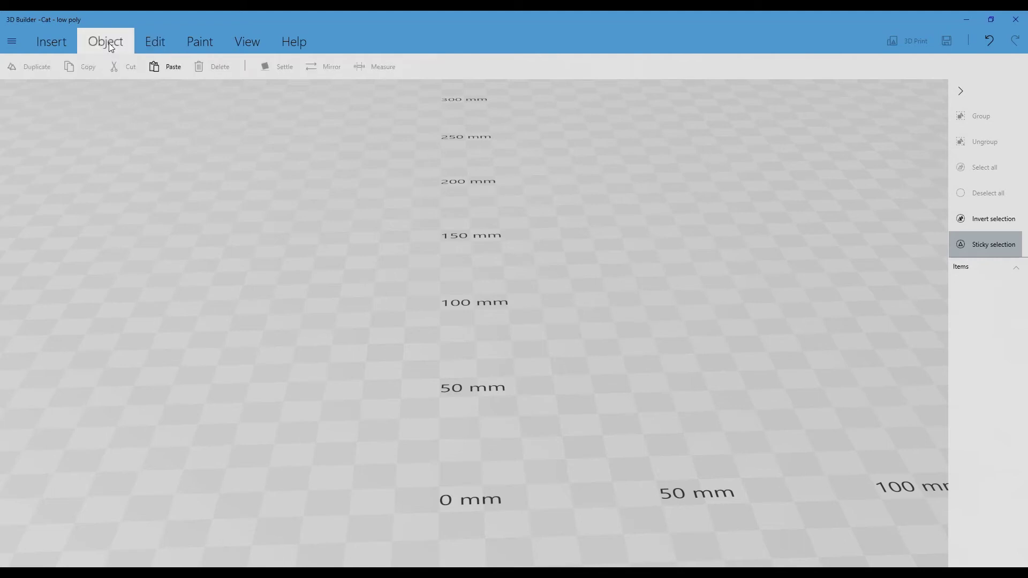
pyautogui.click(56, 43)
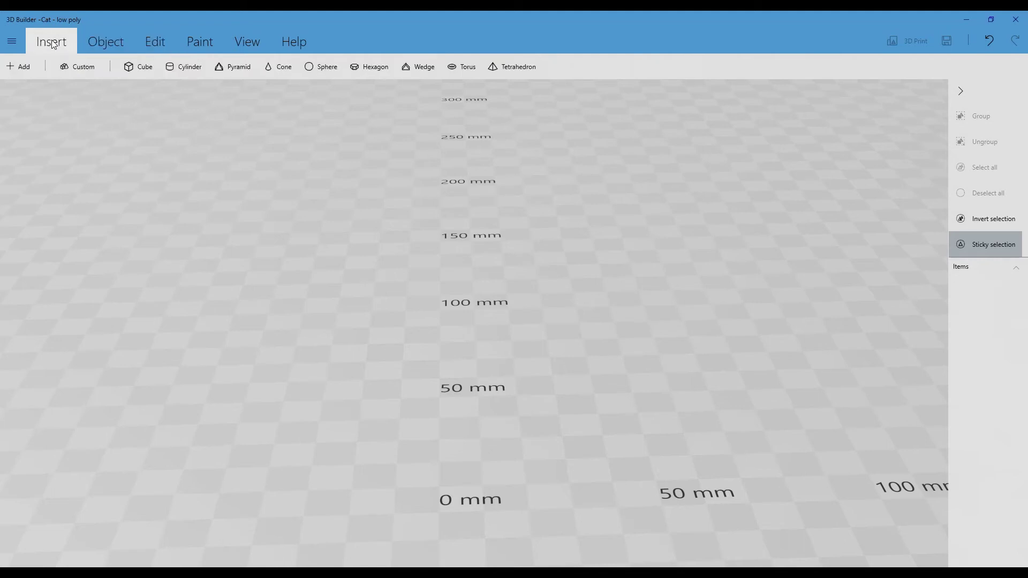
pyautogui.moveTo(497, 149); pyautogui.dragTo(449, 388)
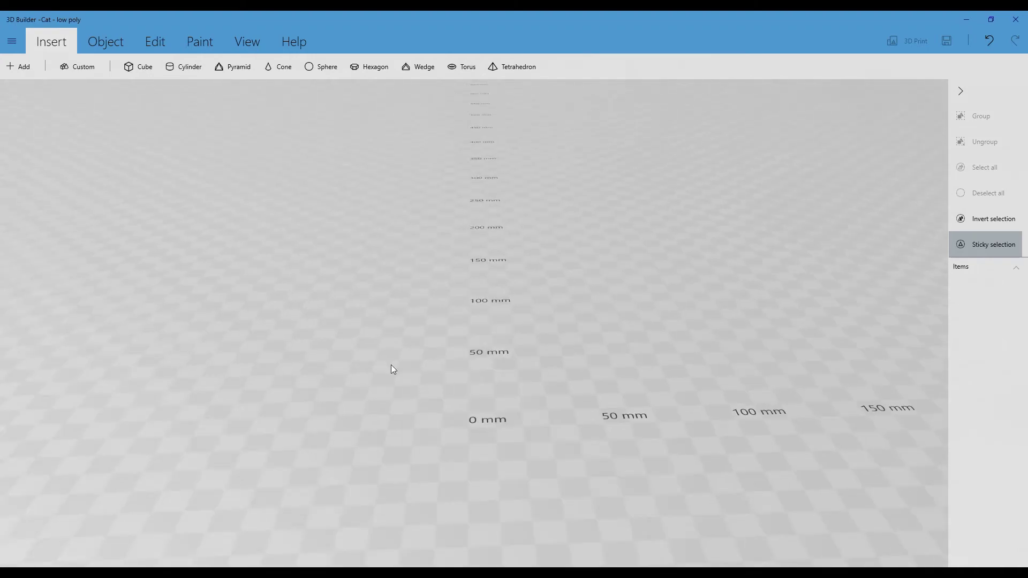
pyautogui.scroll(2, 411, 262)
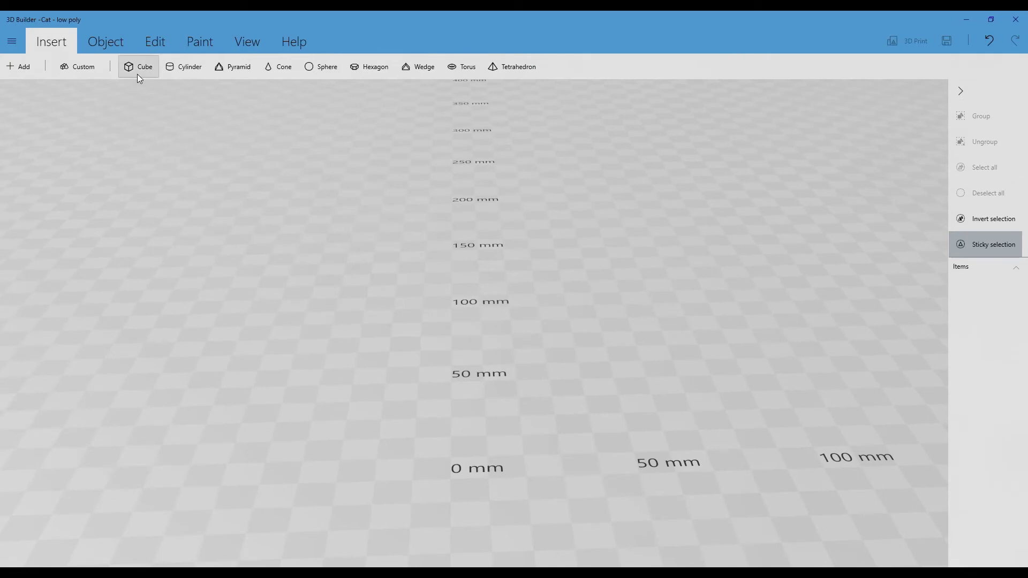
pyautogui.moveTo(386, 391); pyautogui.dragTo(239, 303)
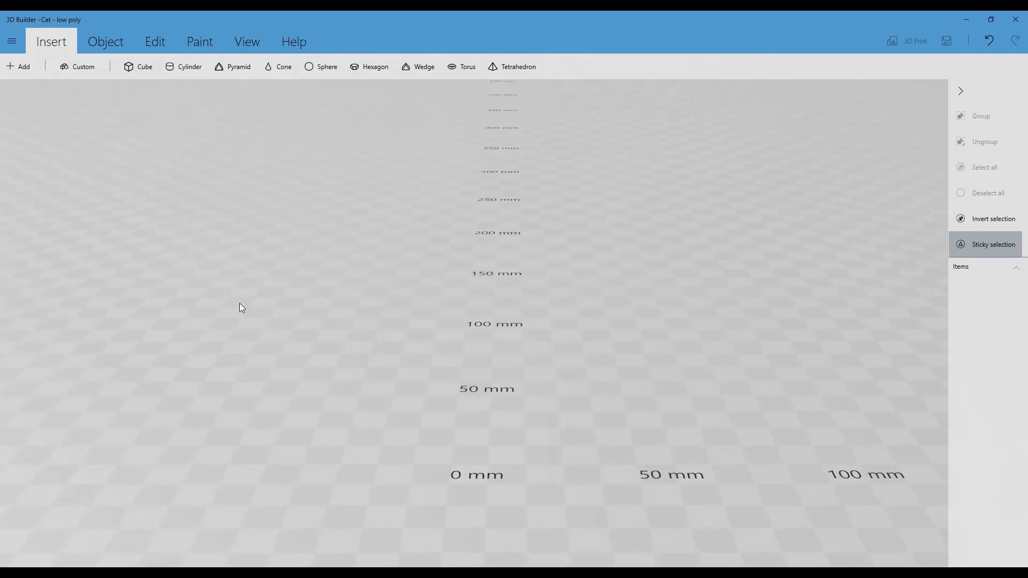
pyautogui.click(140, 70)
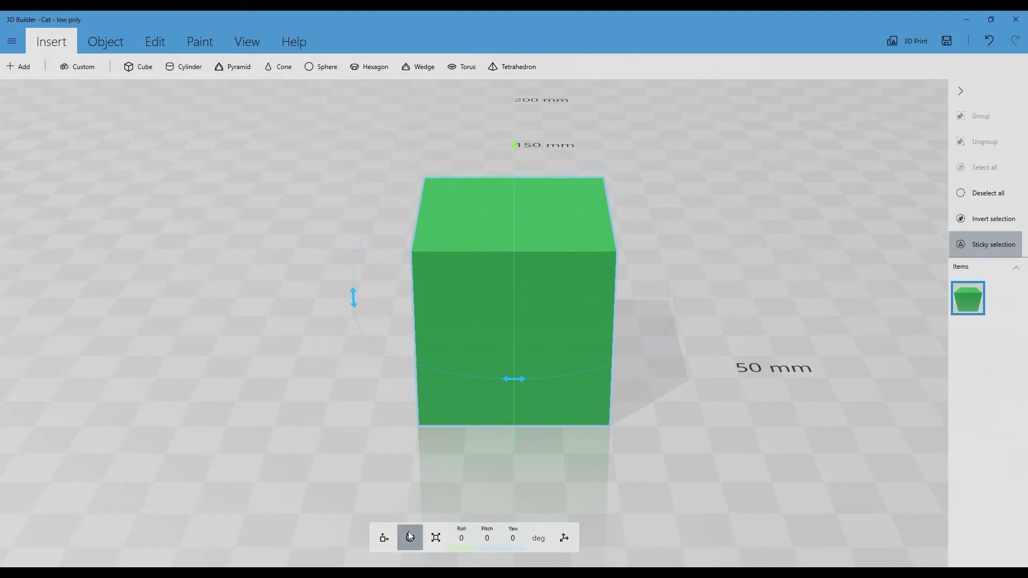
# Insert a pyramid into the scene with the cube, keeping its default size.
pyautogui.click(424, 539)
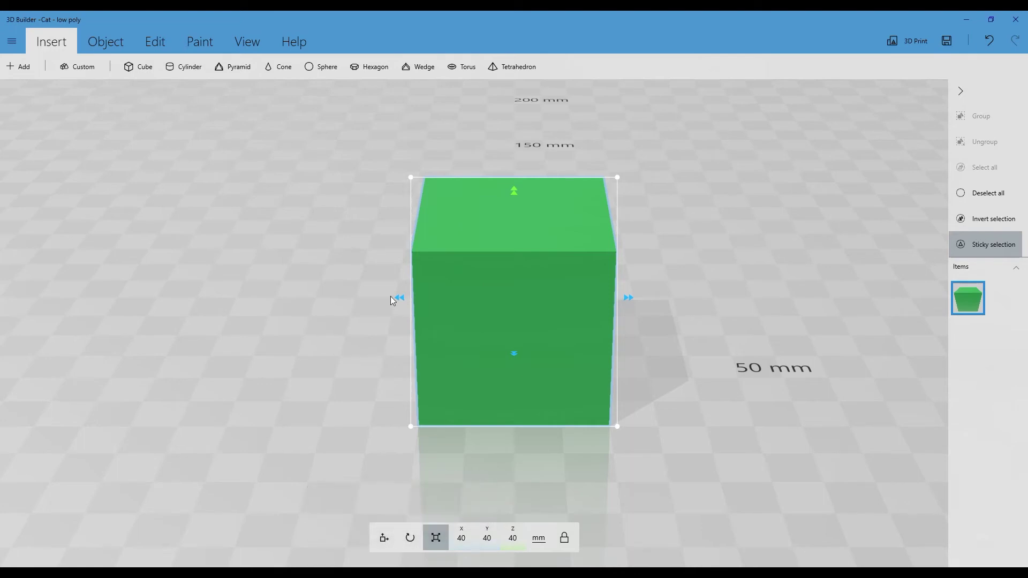
pyautogui.click(156, 46)
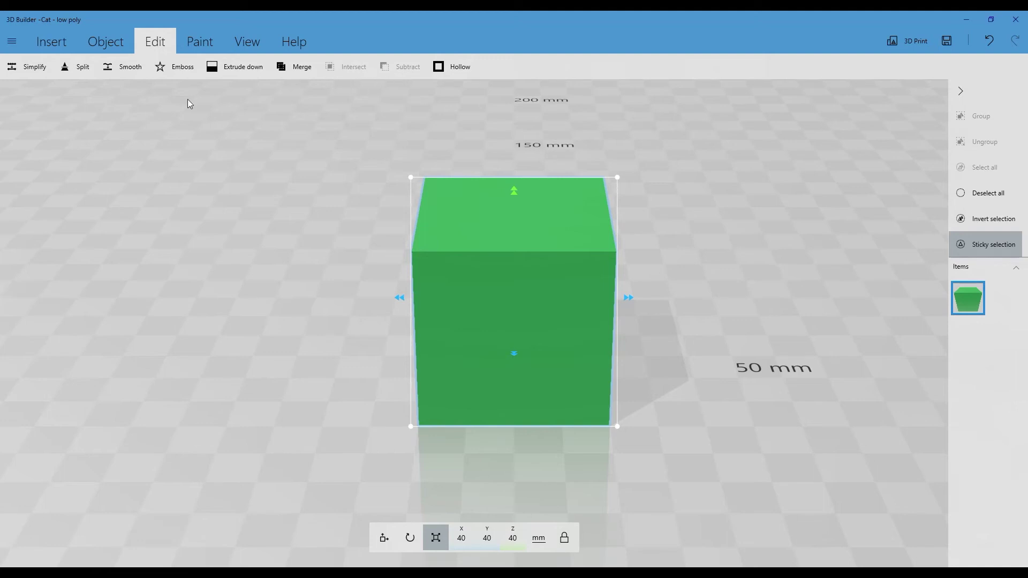
pyautogui.click(100, 42)
pyautogui.click(38, 42)
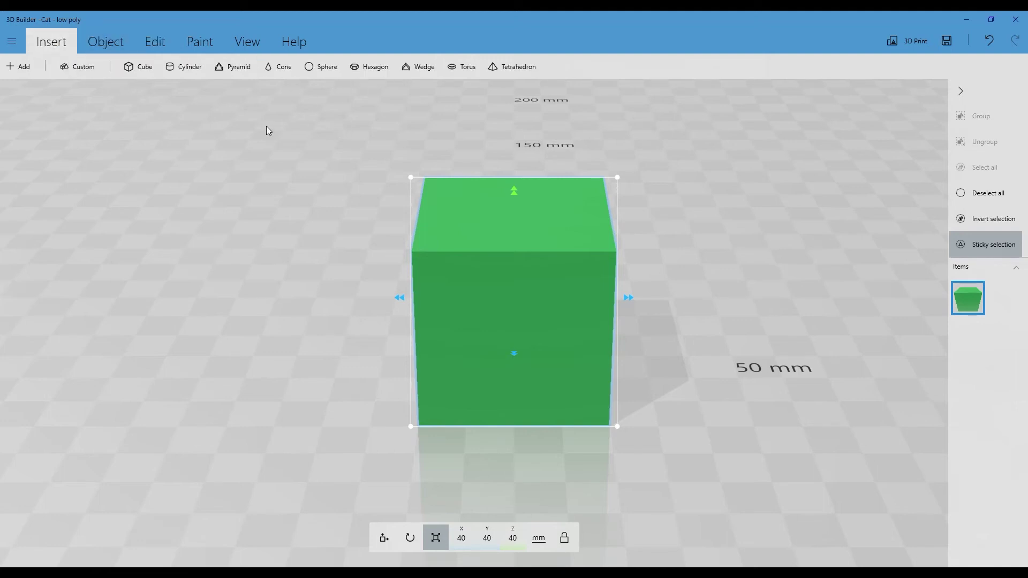
pyautogui.click(228, 68)
pyautogui.moveTo(472, 424); pyautogui.dragTo(259, 367, button='right')
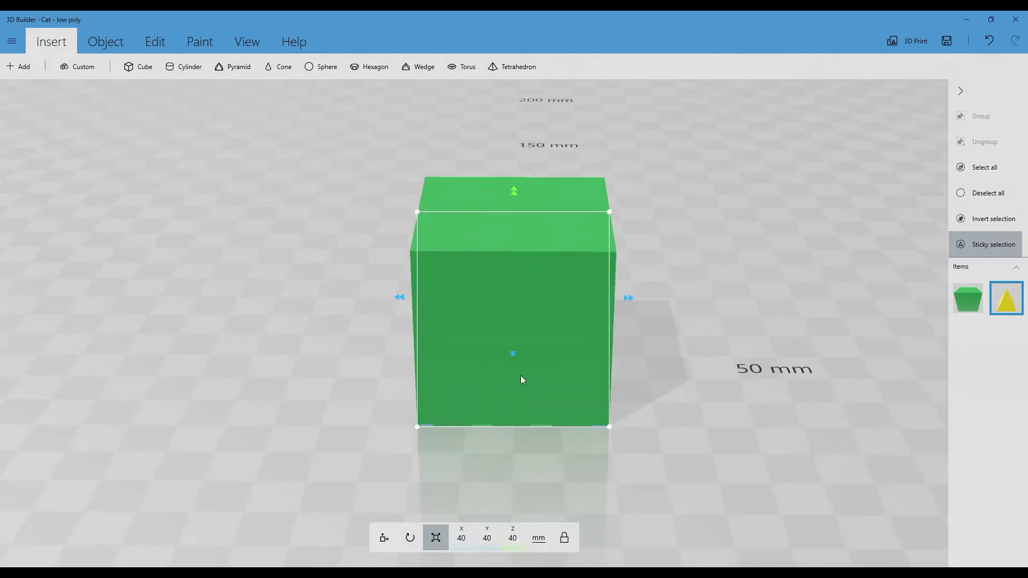
pyautogui.moveTo(636, 298)
pyautogui.mouseDown()
pyautogui.moveTo(629, 303)
pyautogui.moveTo(810, 303)
pyautogui.moveTo(631, 298)
pyautogui.mouseUp()
pyautogui.hotkey('ctrl', 'z')
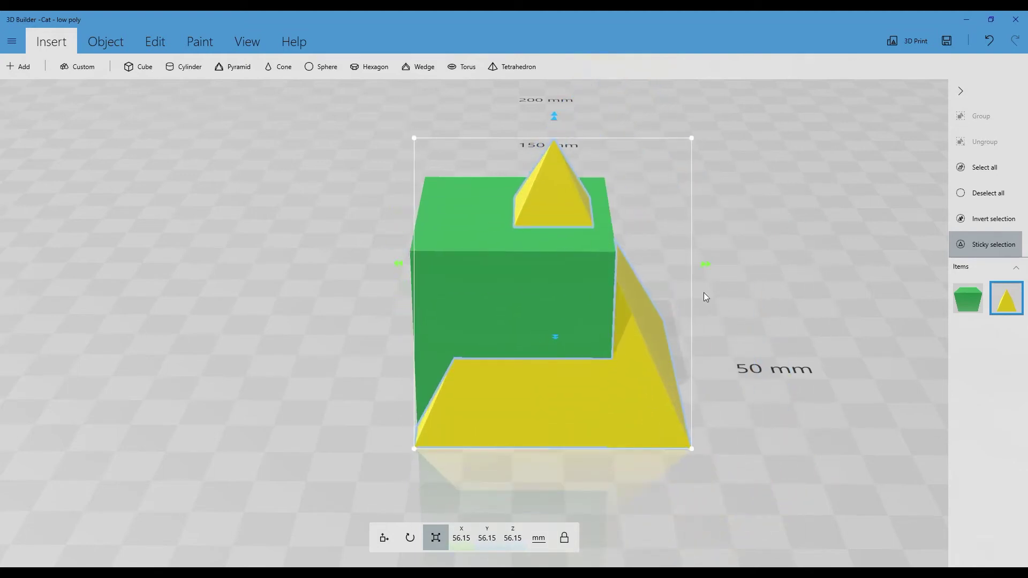
# Raise the pyramid to Z 40 mm above the cube, using X-ray view only while positioning it.
pyautogui.click(384, 539)
pyautogui.moveTo(615, 295)
pyautogui.mouseDown()
pyautogui.moveTo(911, 300)
pyautogui.moveTo(619, 289)
pyautogui.moveTo(628, 289)
pyautogui.mouseUp()
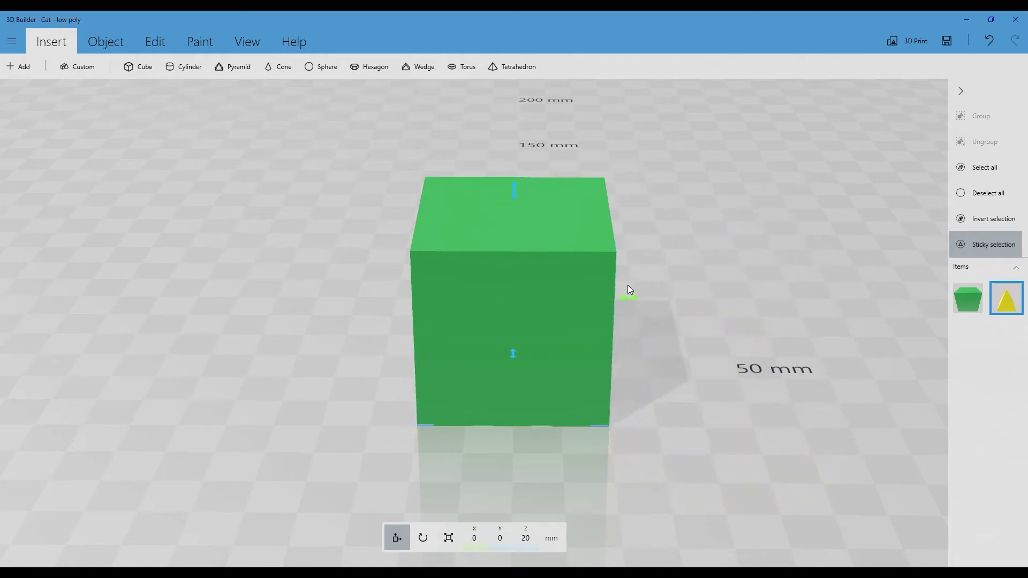
pyautogui.click(246, 41)
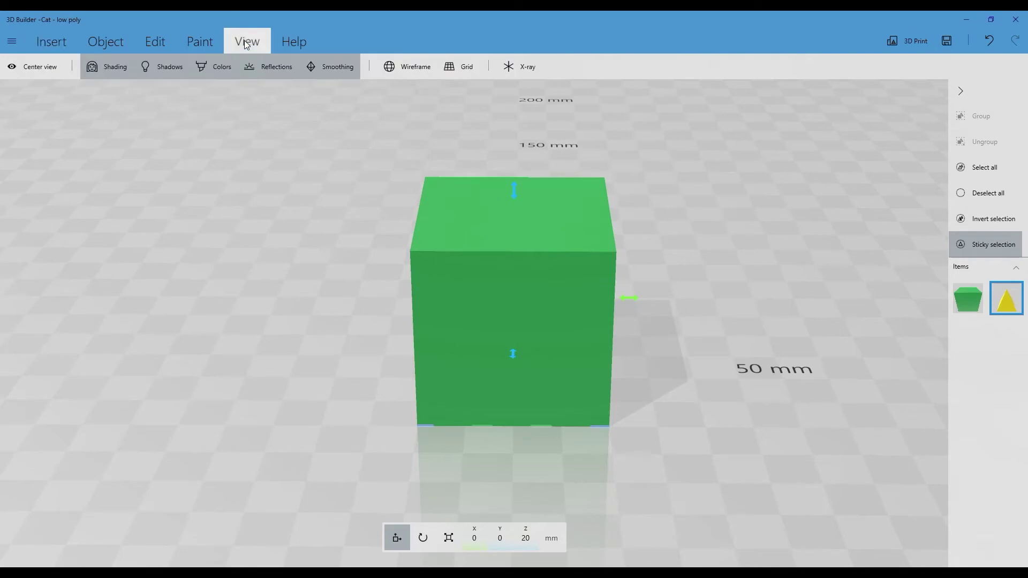
pyautogui.click(521, 69)
pyautogui.moveTo(431, 167); pyautogui.dragTo(445, 297, button='right')
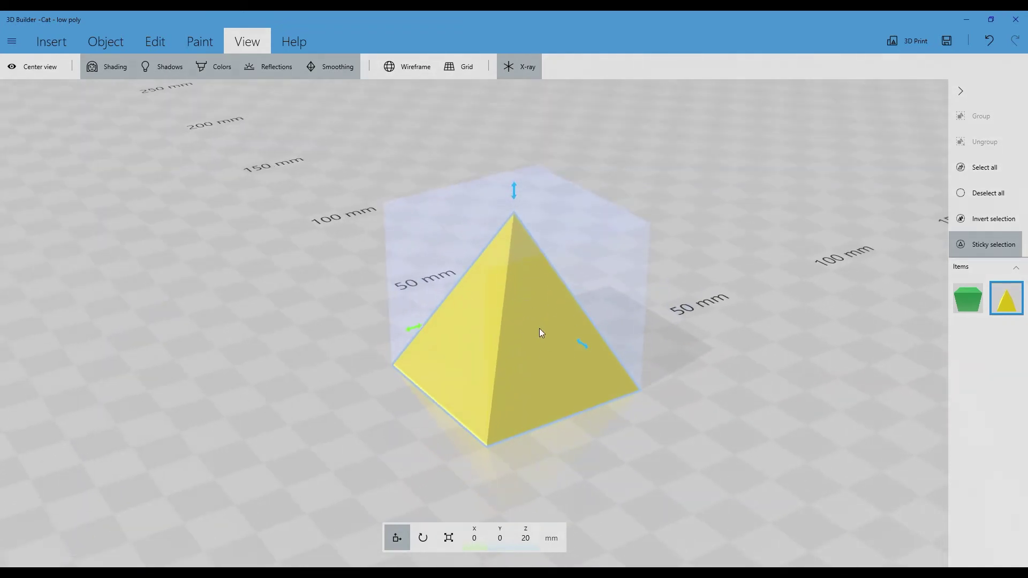
pyautogui.moveTo(511, 198); pyautogui.dragTo(536, 101)
pyautogui.moveTo(298, 292); pyautogui.dragTo(236, 282, button='right')
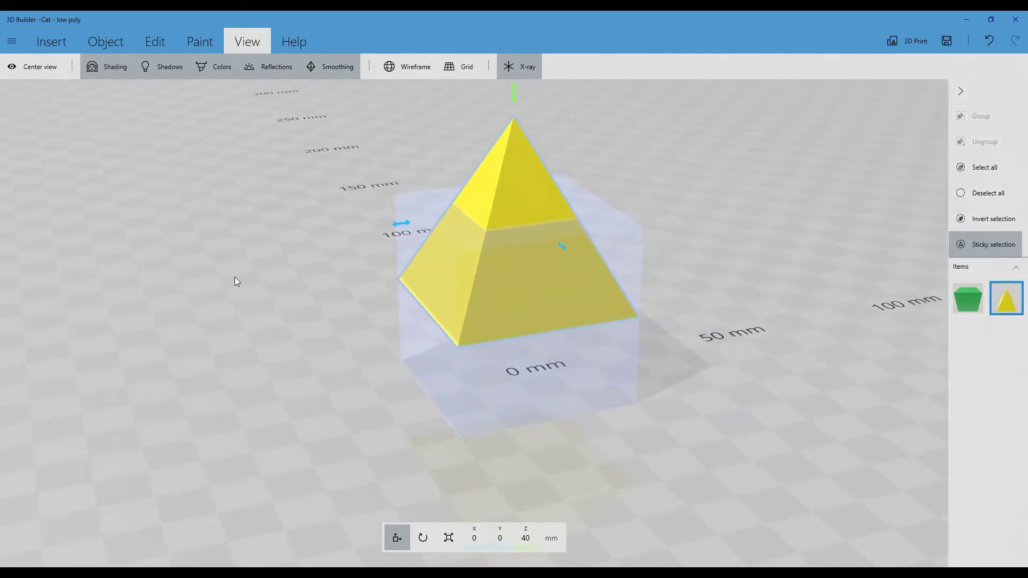
pyautogui.click(522, 67)
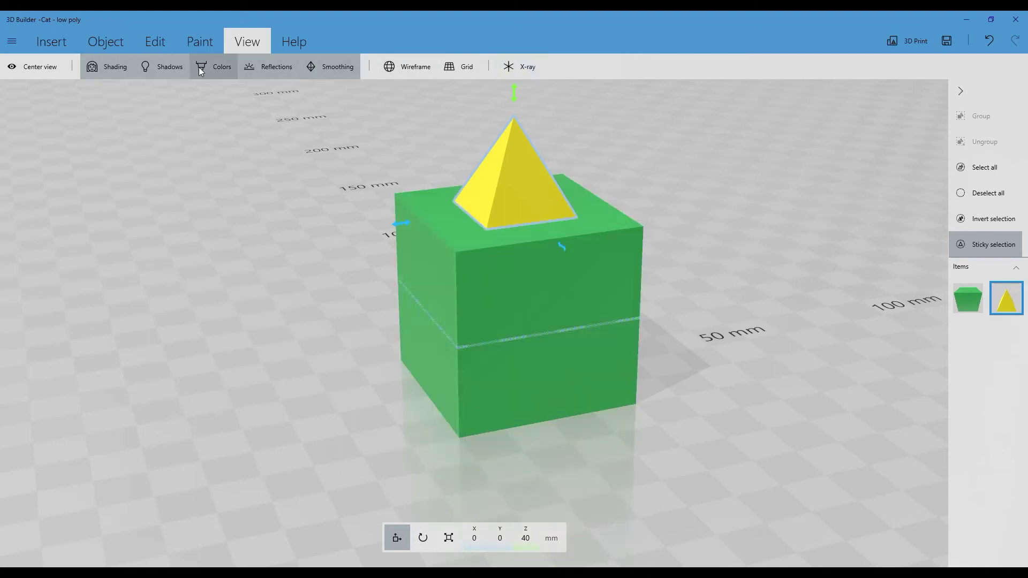
# Switch the display of colors and of shadows off and back on, and center the view on the pyramid.
pyautogui.click(217, 67)
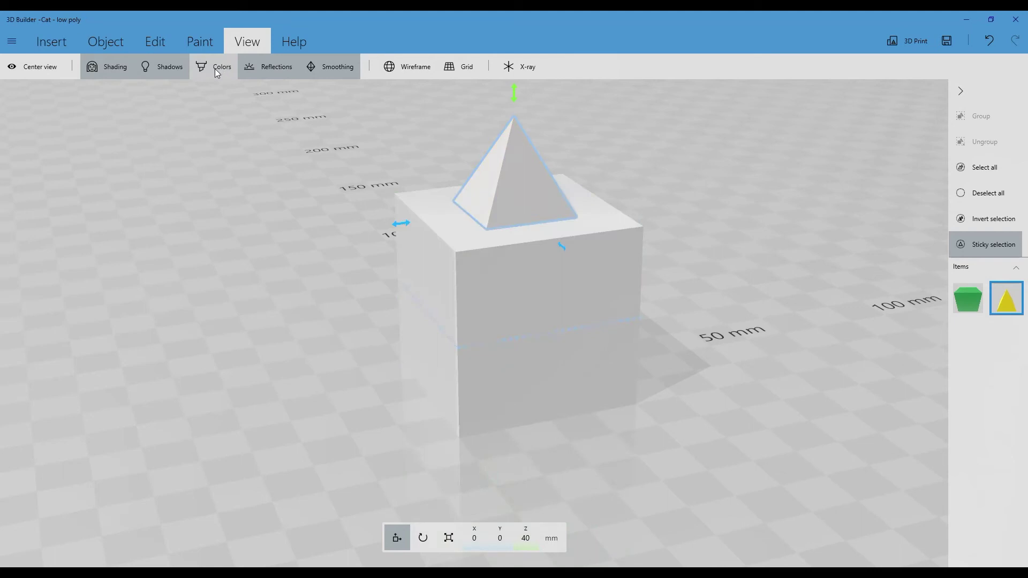
pyautogui.click(214, 69)
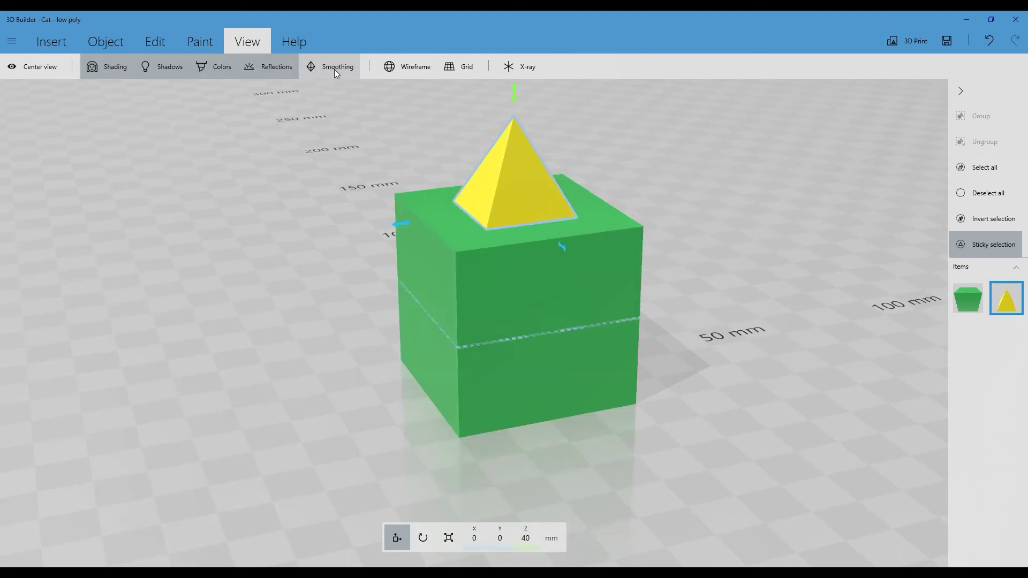
pyautogui.click(166, 67)
pyautogui.click(165, 68)
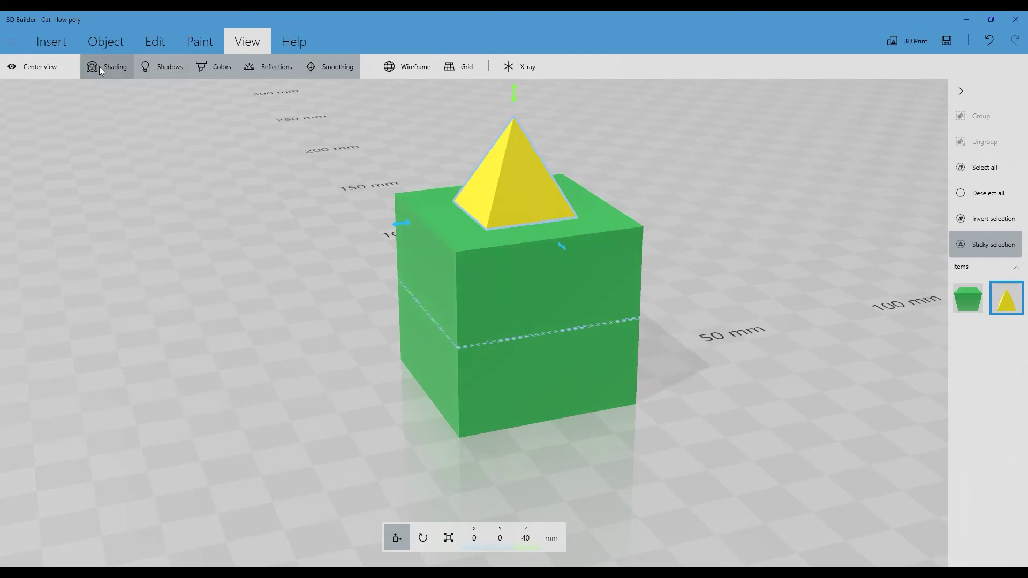
pyautogui.click(39, 68)
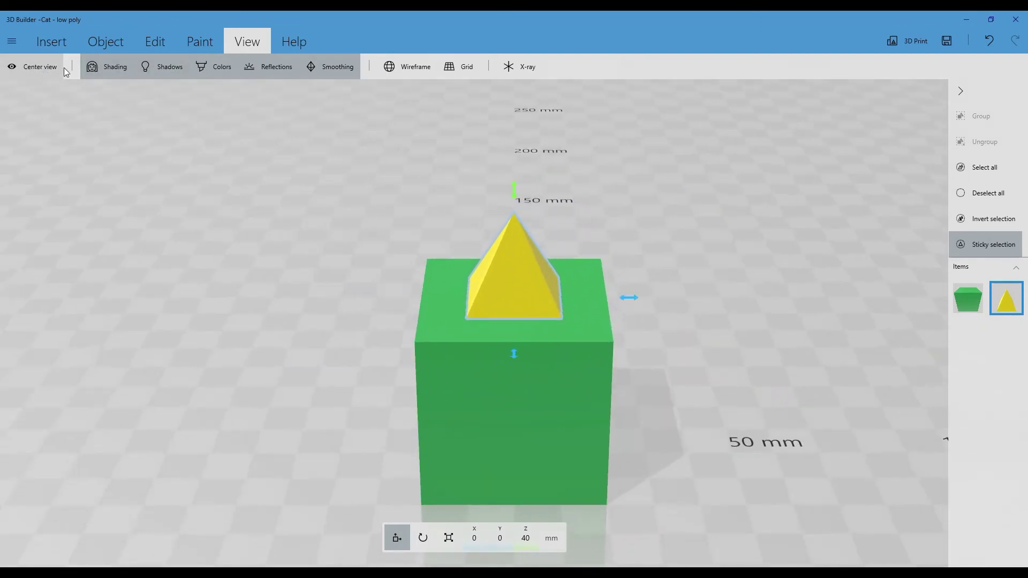
# Try the Dark, Light and None grid modes, and restore the Default grid.
pyautogui.click(450, 75)
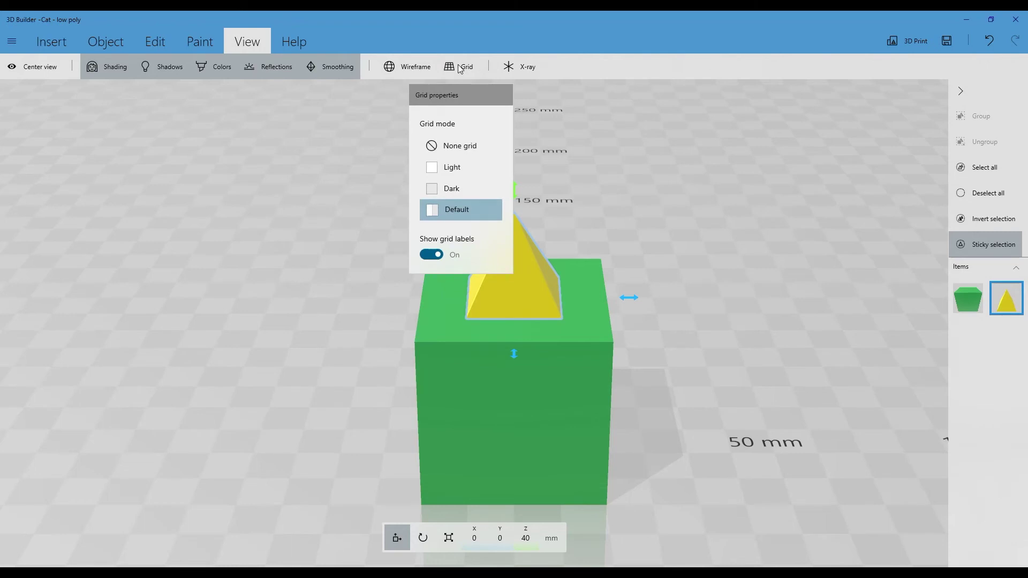
pyautogui.click(450, 189)
pyautogui.click(452, 168)
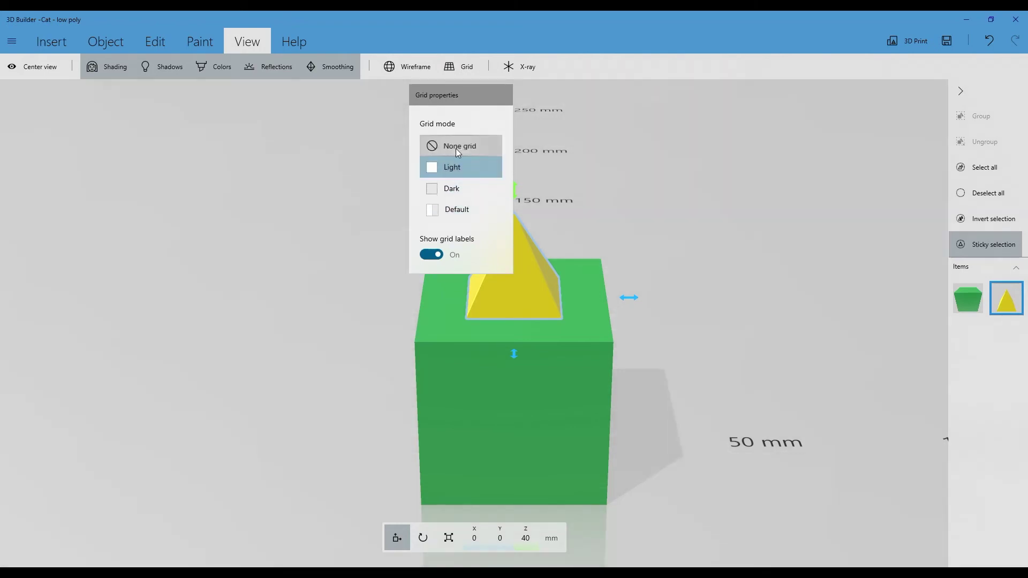
pyautogui.click(455, 147)
pyautogui.click(465, 213)
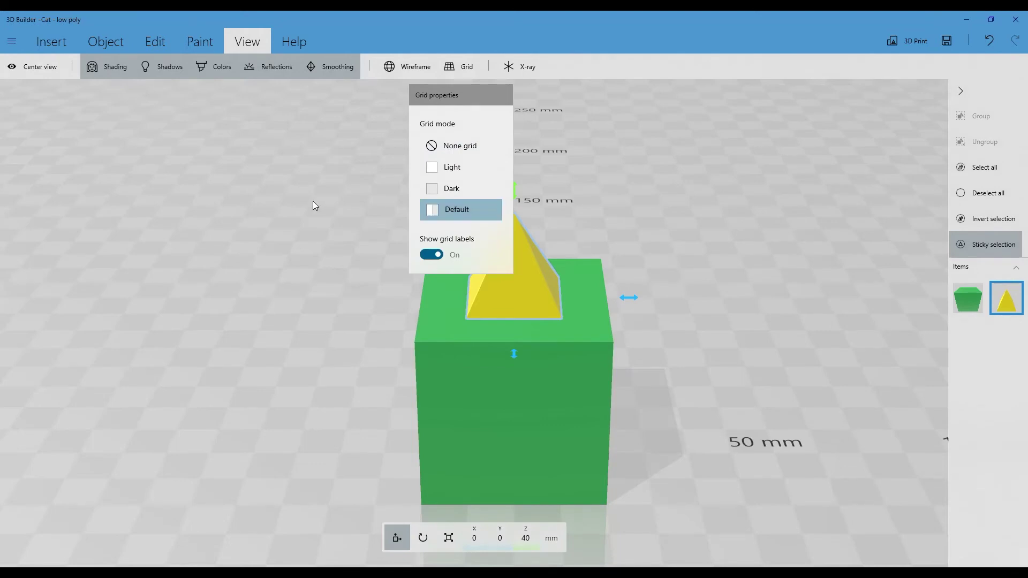
pyautogui.click(290, 189)
pyautogui.moveTo(243, 292); pyautogui.dragTo(249, 252)
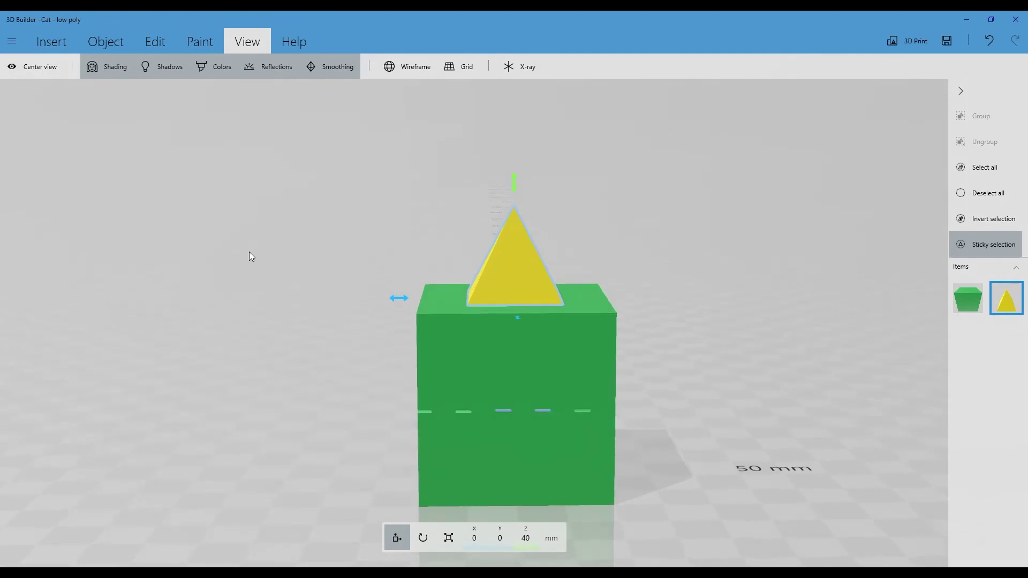
# Rotate the pyramid upside down to roll -180, pitch 0 and yaw 180 degrees.
pyautogui.click(164, 42)
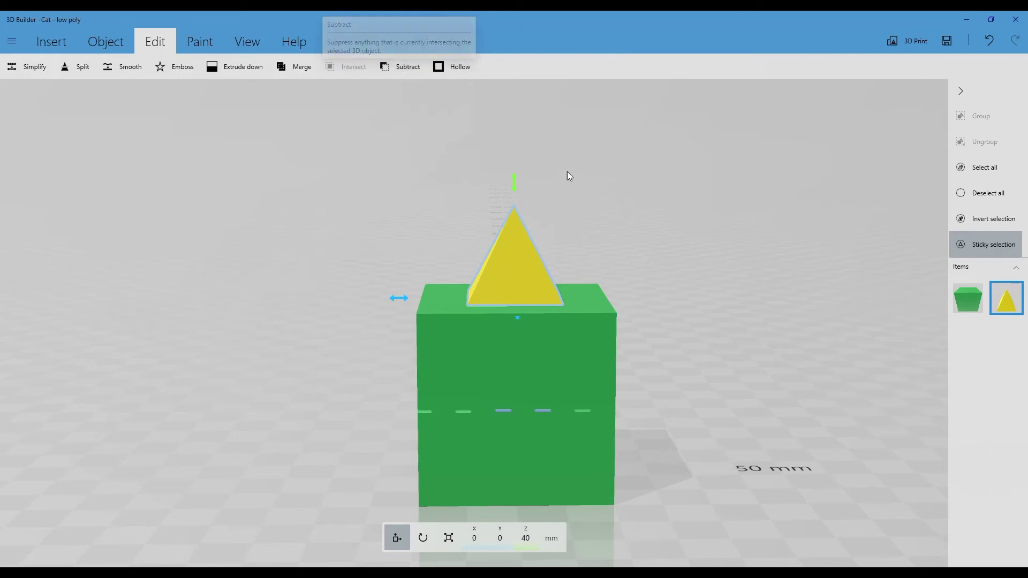
pyautogui.click(421, 538)
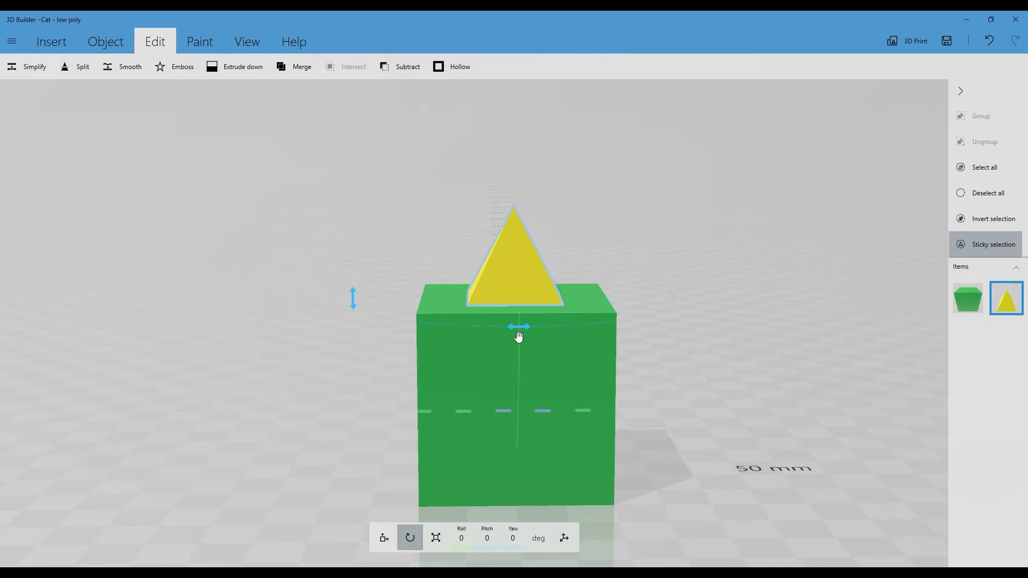
pyautogui.moveTo(356, 305); pyautogui.dragTo(632, 265)
pyautogui.moveTo(312, 298); pyautogui.dragTo(395, 317)
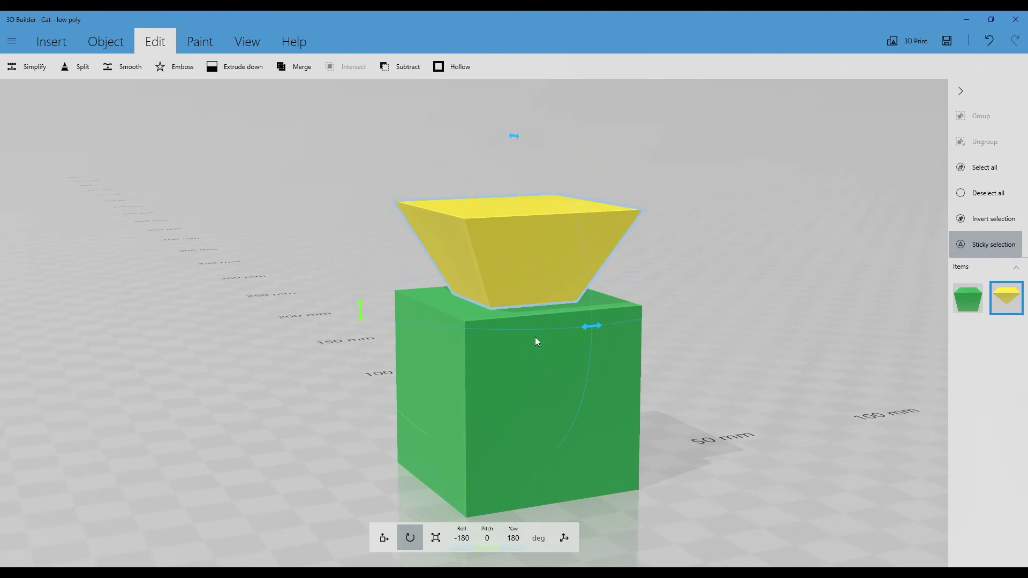
pyautogui.moveTo(778, 319); pyautogui.dragTo(660, 341)
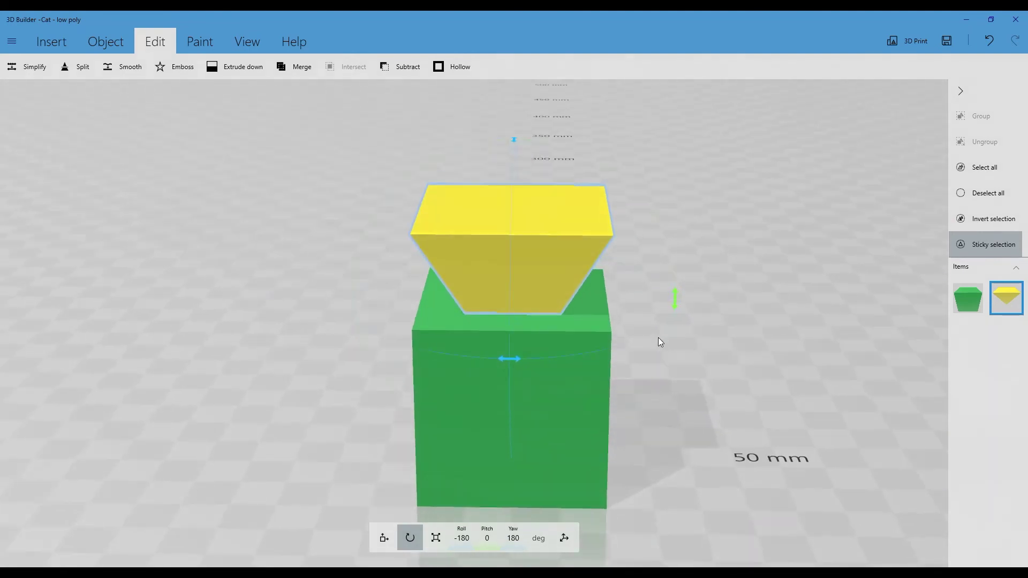
# Subtract the inverted pyramid from the cube to show the cavity it cuts, and undo the subtraction.
pyautogui.click(491, 246)
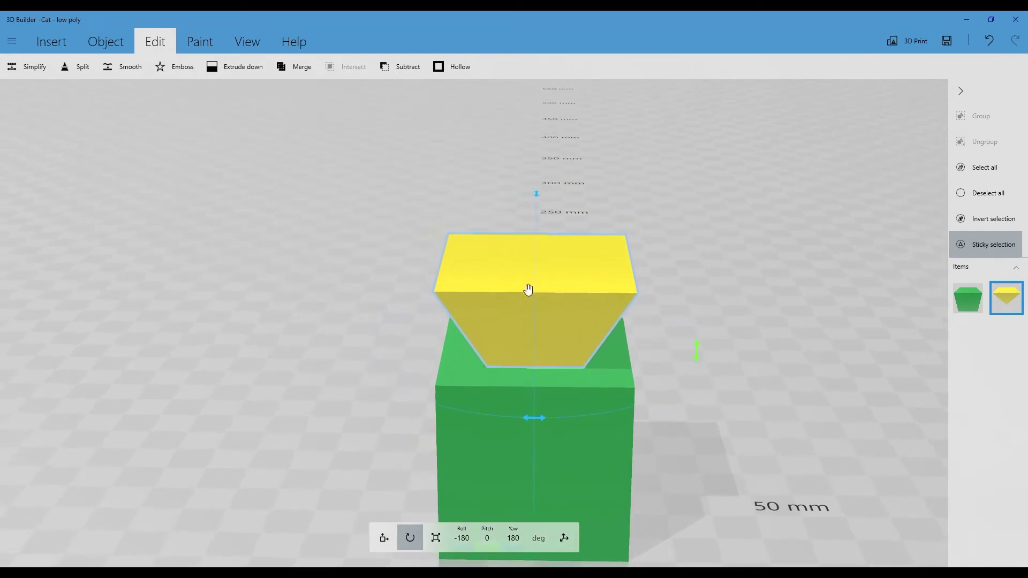
pyautogui.click(406, 70)
pyautogui.moveTo(380, 345); pyautogui.dragTo(465, 393)
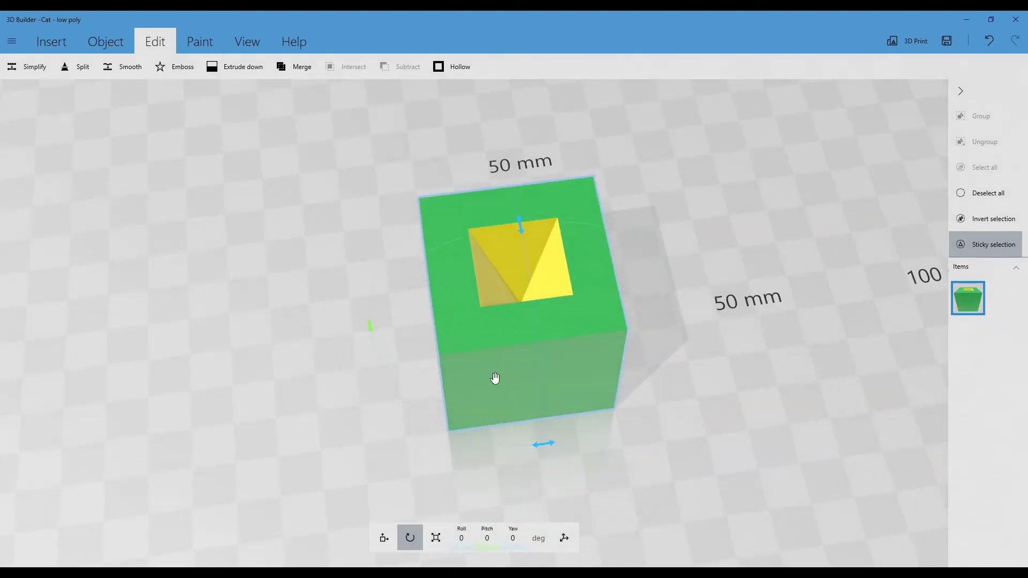
pyautogui.moveTo(549, 339); pyautogui.dragTo(577, 314)
pyautogui.click(576, 313)
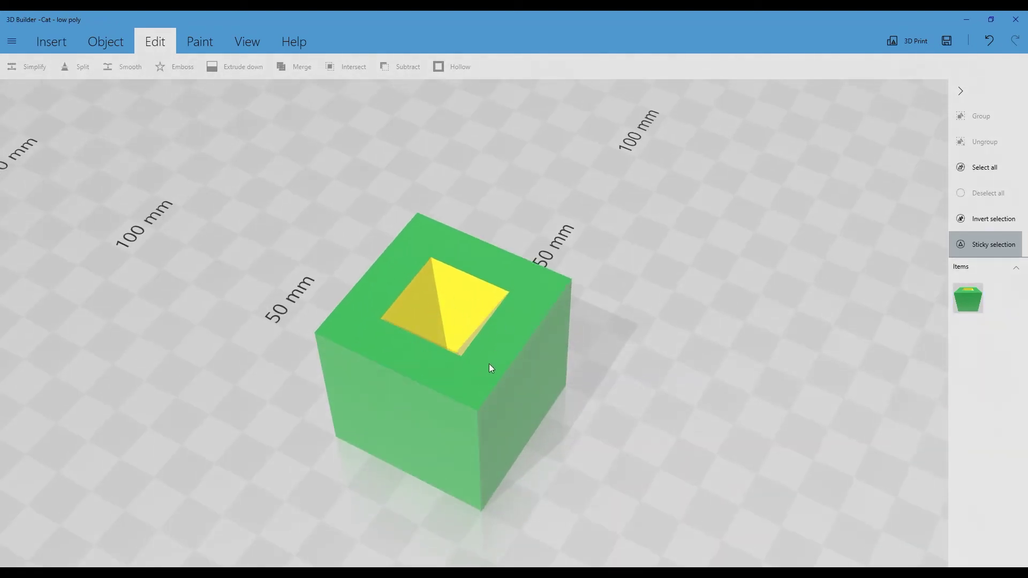
pyautogui.moveTo(449, 324); pyautogui.dragTo(385, 416)
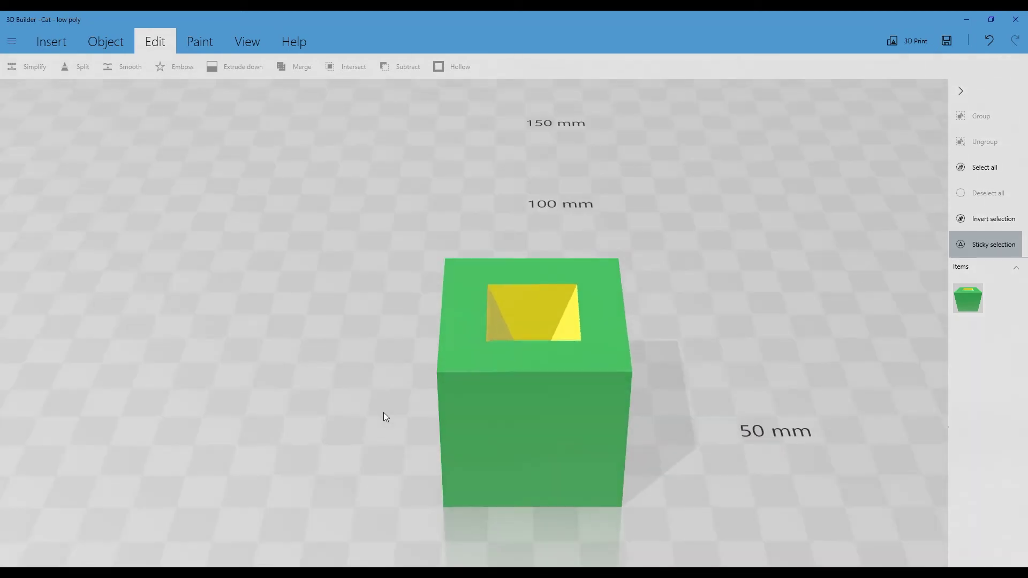
pyautogui.click(538, 340)
pyautogui.click(535, 336)
pyautogui.moveTo(313, 374); pyautogui.dragTo(310, 281)
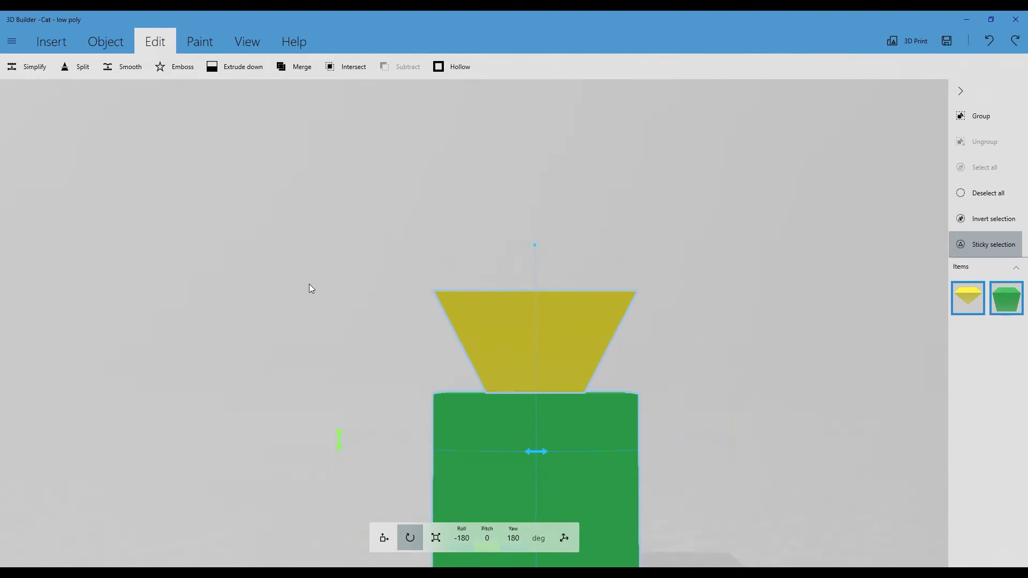
# Subtract the cube from the inverted pyramid, and undo the subtraction.
pyautogui.click(589, 506)
pyautogui.scroll(3, 578, 487)
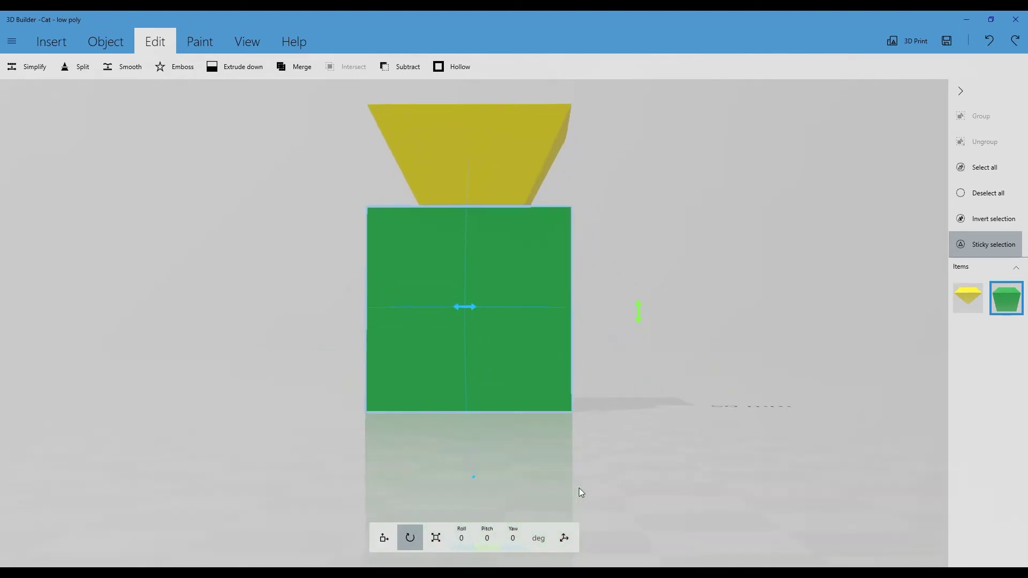
pyautogui.moveTo(264, 242); pyautogui.dragTo(272, 286)
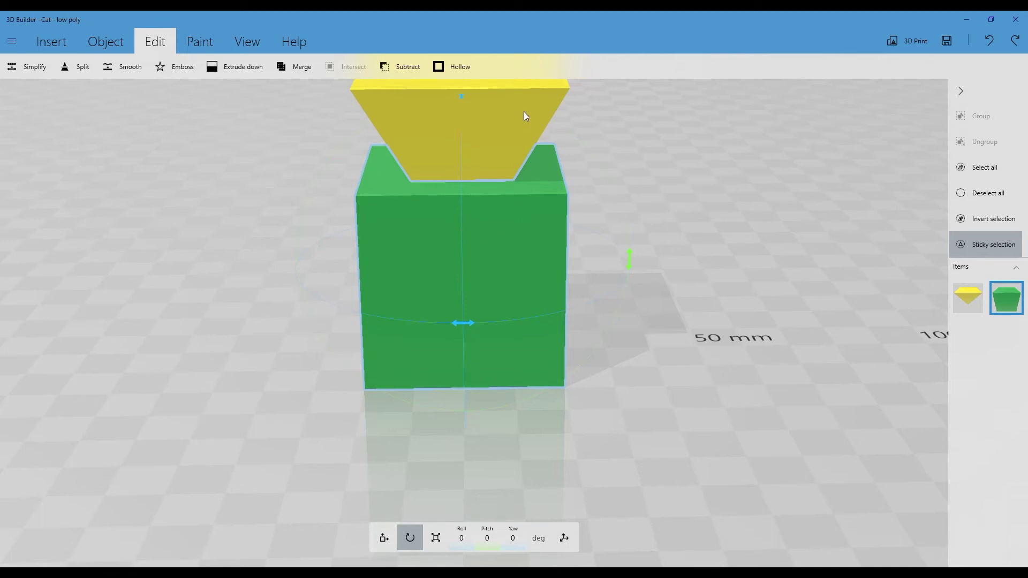
pyautogui.click(500, 140)
pyautogui.click(535, 306)
pyautogui.click(532, 308)
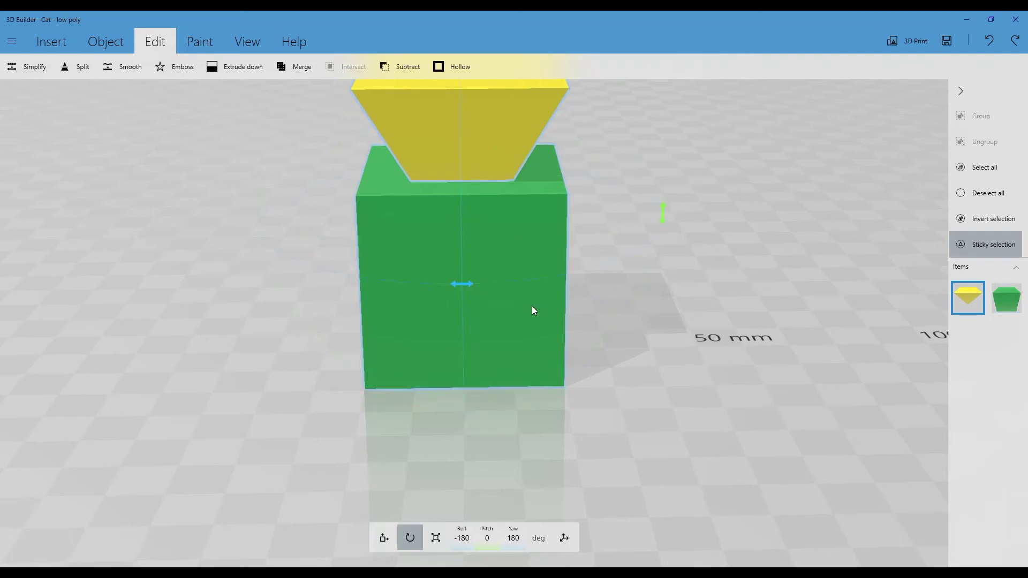
pyautogui.click(403, 68)
pyautogui.moveTo(397, 99); pyautogui.dragTo(378, 232, button='right')
pyautogui.hotkey('ctrl', 'z')
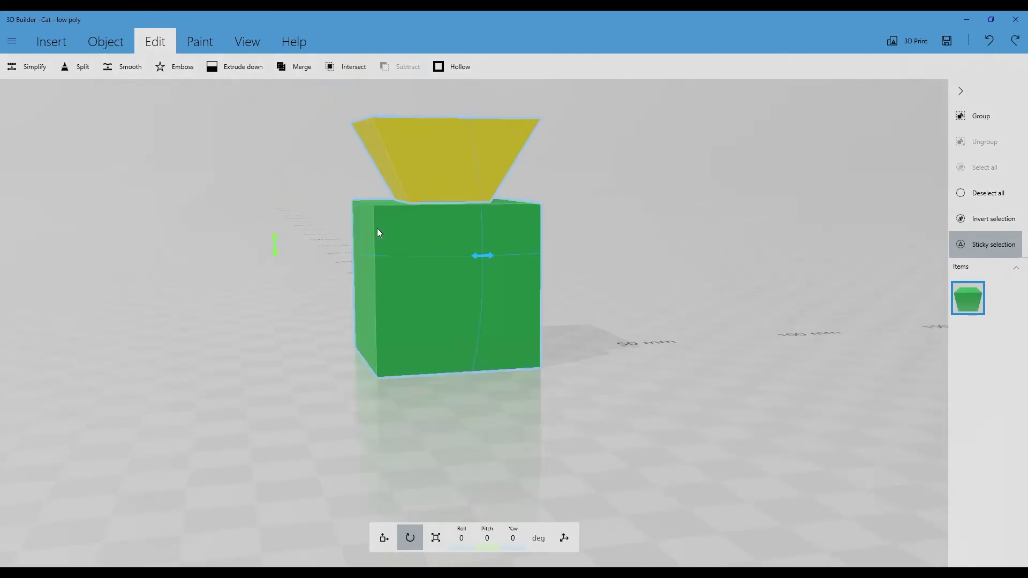
# Move the cube and inverted pyramid together to X 20 mm and intersect them, keeping only their overlap.
pyautogui.click(436, 540)
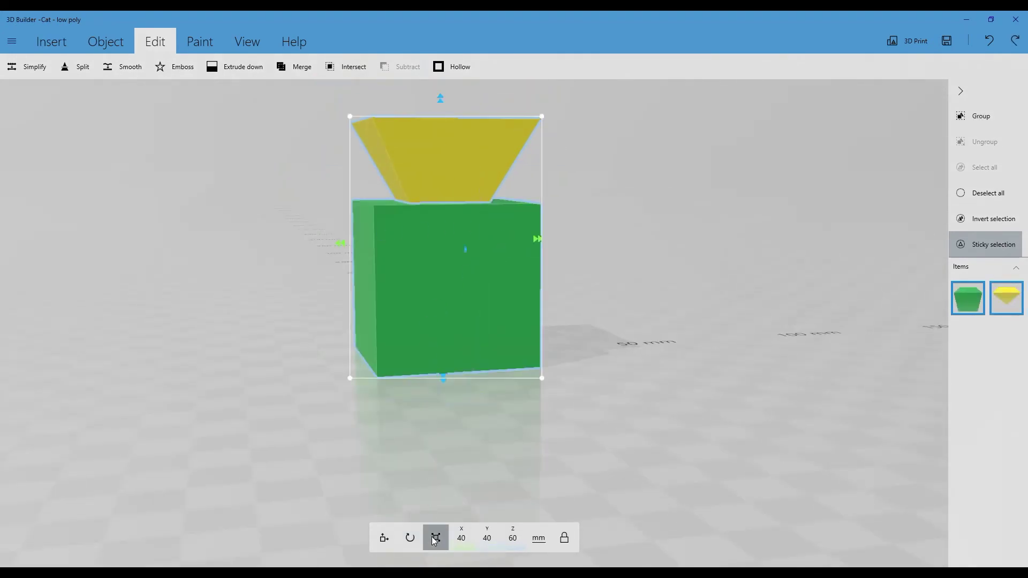
pyautogui.click(381, 537)
pyautogui.moveTo(339, 243); pyautogui.dragTo(419, 241)
pyautogui.scroll(3, 267, 269)
pyautogui.moveTo(268, 269); pyautogui.dragTo(254, 243)
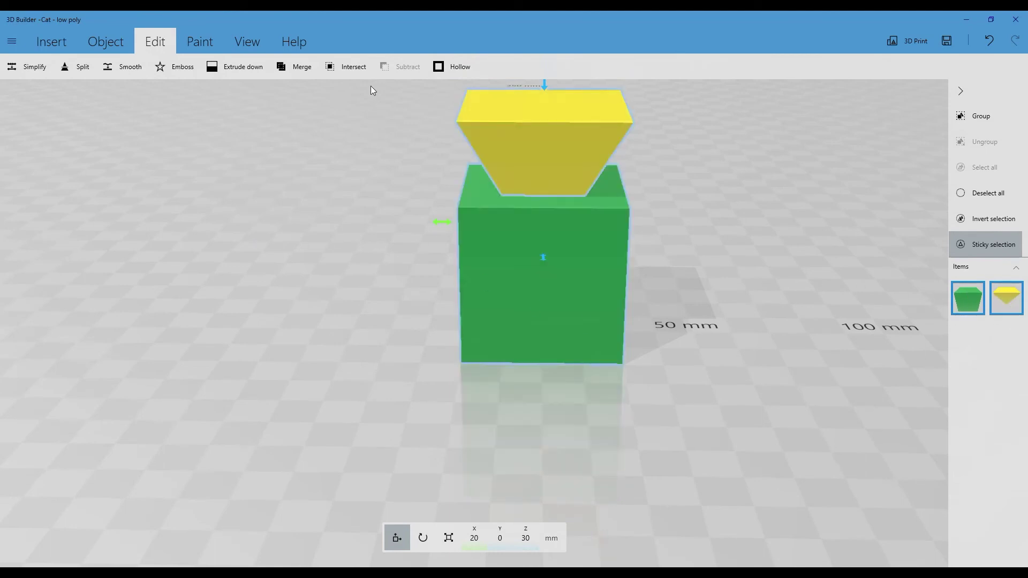
pyautogui.click(344, 67)
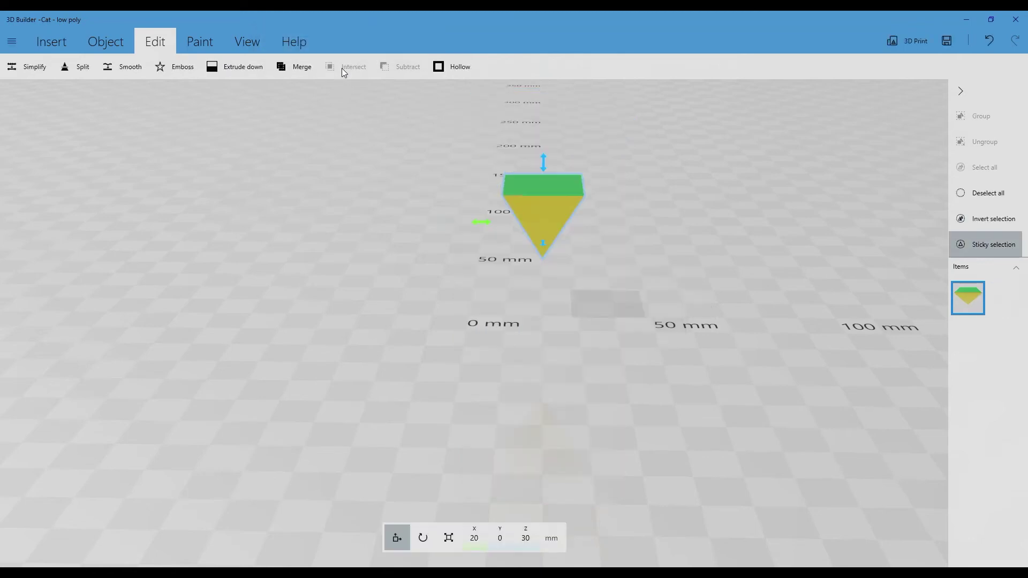
pyautogui.moveTo(380, 210); pyautogui.dragTo(410, 200)
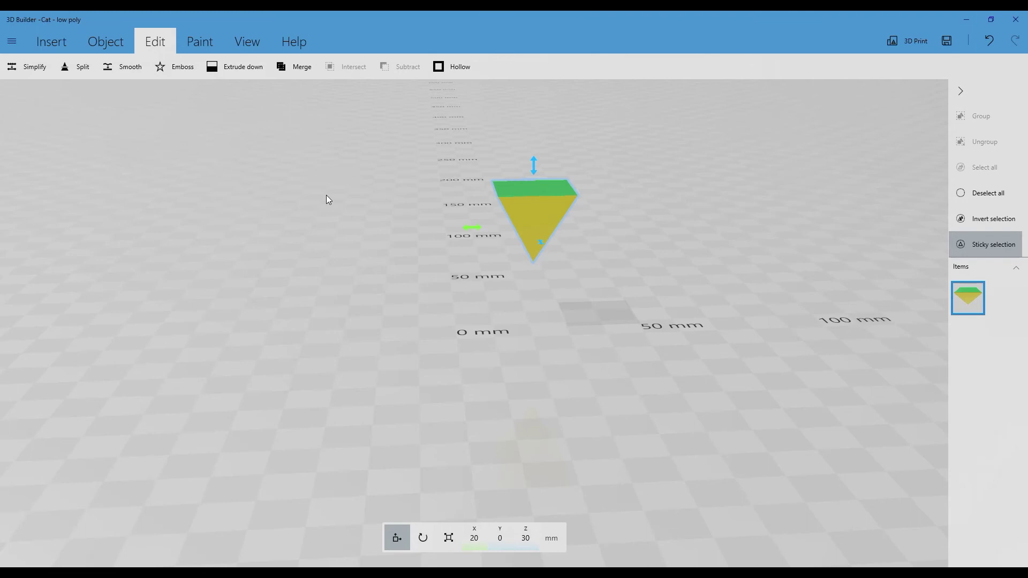
# Undo the intersection and inspect the solid green cube from several angles.
pyautogui.hotkey('ctrl', 'z')
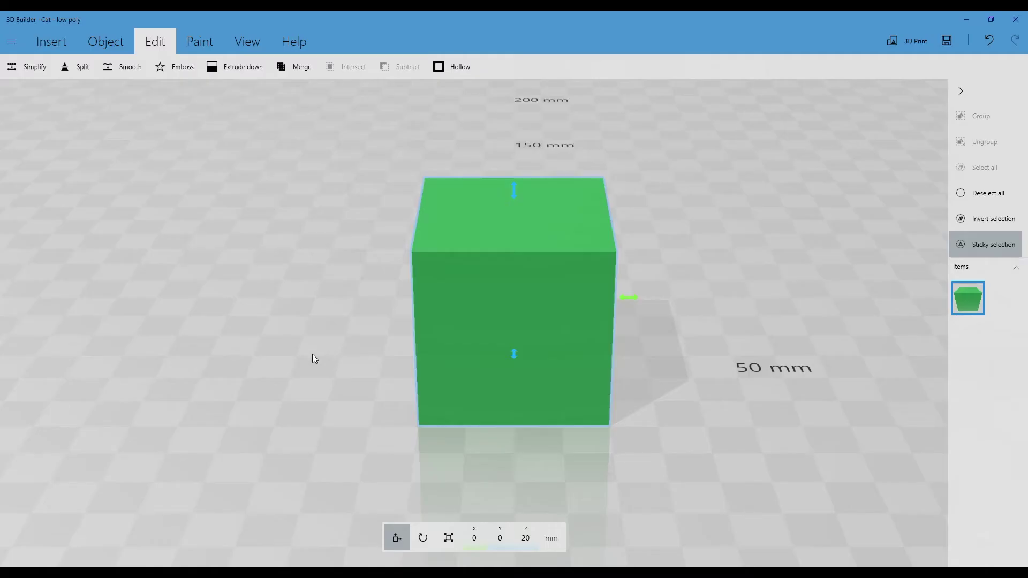
pyautogui.moveTo(311, 316)
pyautogui.mouseDown(button='right')
pyautogui.moveTo(300, 329)
pyautogui.moveTo(394, 319)
pyautogui.moveTo(337, 249)
pyautogui.moveTo(311, 301)
pyautogui.moveTo(291, 313)
pyautogui.mouseUp(button='right')
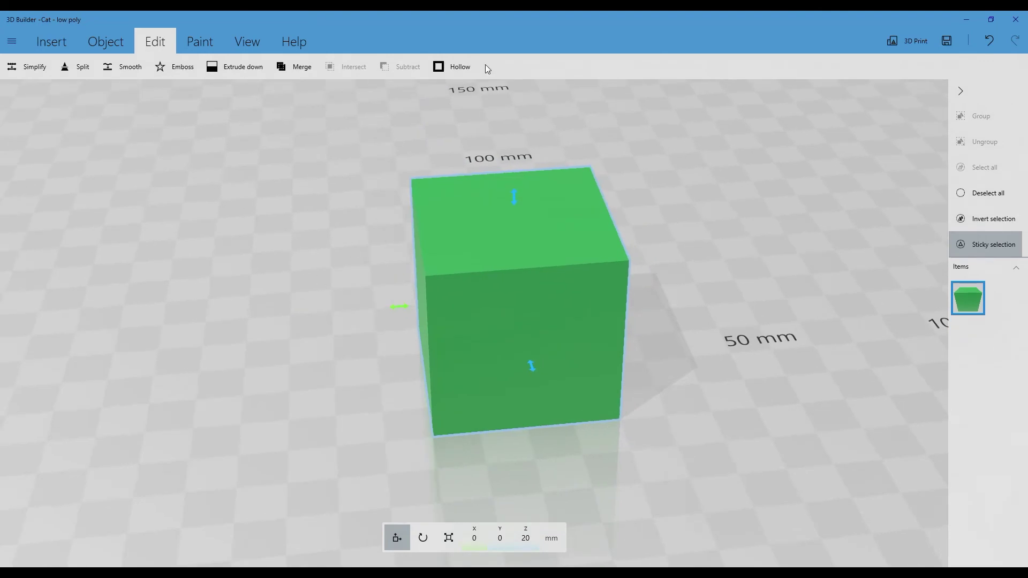
pyautogui.moveTo(561, 119); pyautogui.dragTo(680, 177, button='right')
pyautogui.click(467, 275)
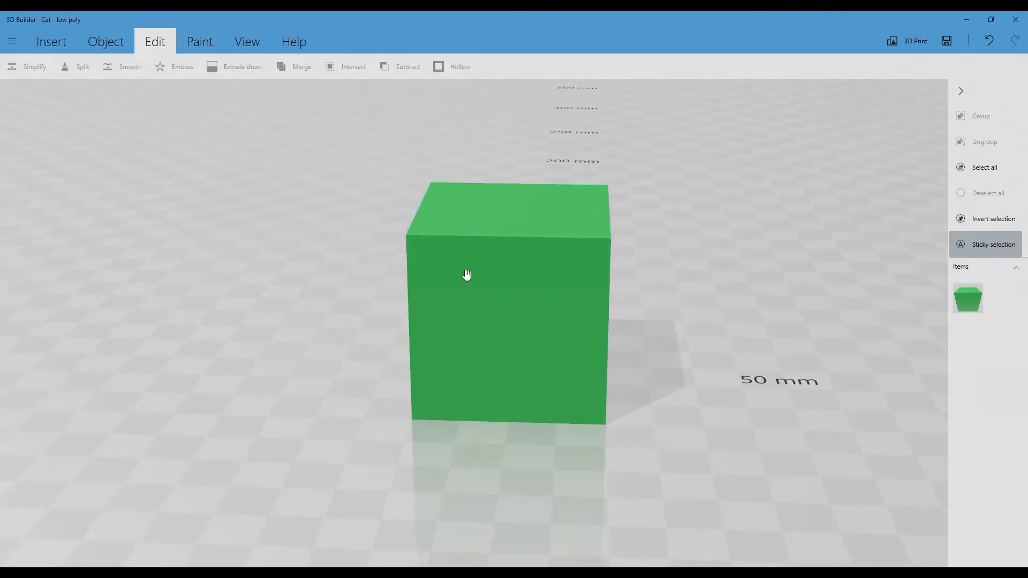
pyautogui.click(466, 296)
pyautogui.moveTo(442, 300); pyautogui.dragTo(462, 326, button='right')
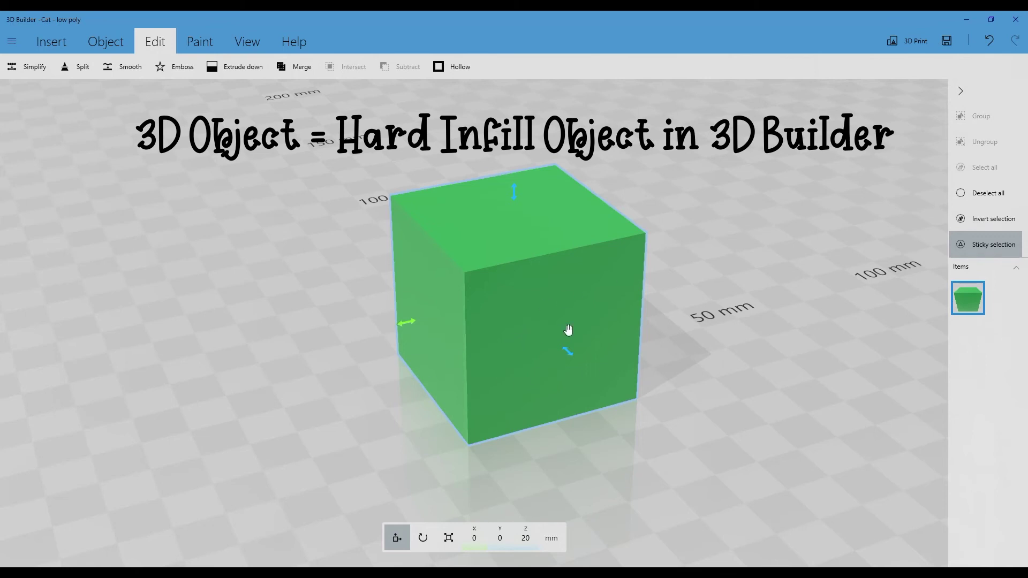
pyautogui.moveTo(692, 344); pyautogui.dragTo(614, 327, button='right')
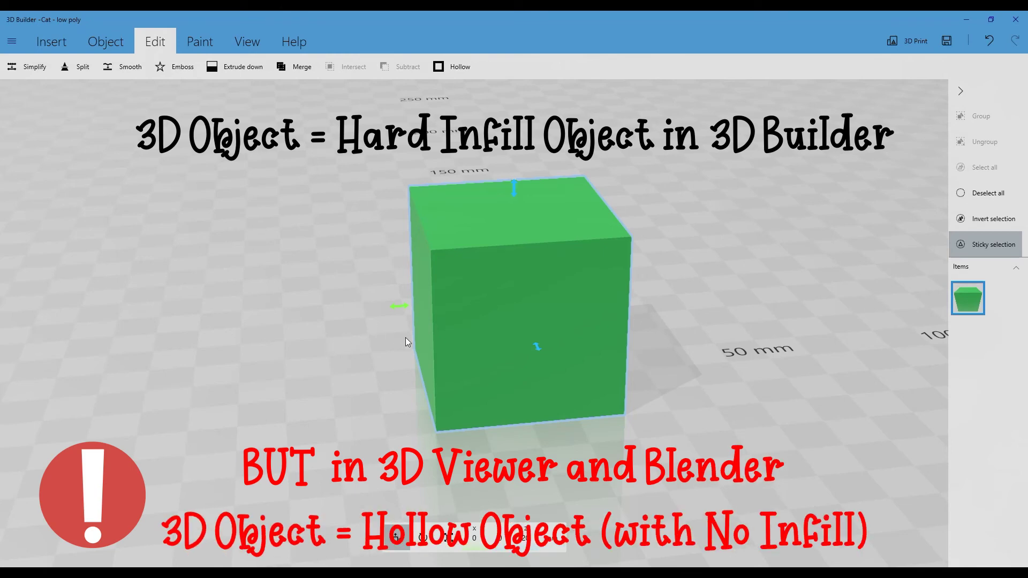
# Move the cube to about X -1.57 mm, Y 0.83 mm and hollow it with a minimal wall thickness of 1.5 mm.
pyautogui.moveTo(551, 314); pyautogui.dragTo(525, 291)
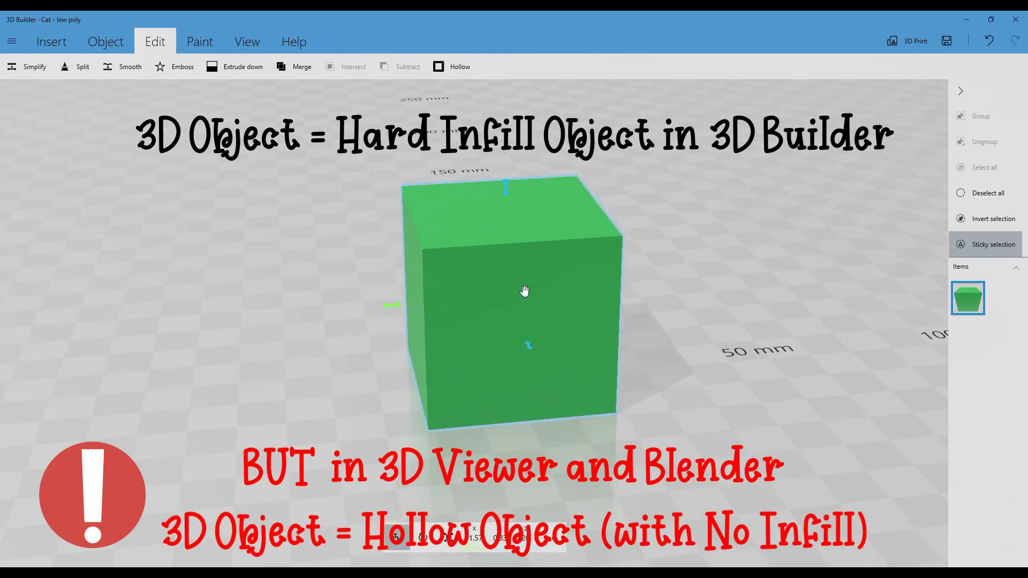
pyautogui.click(453, 75)
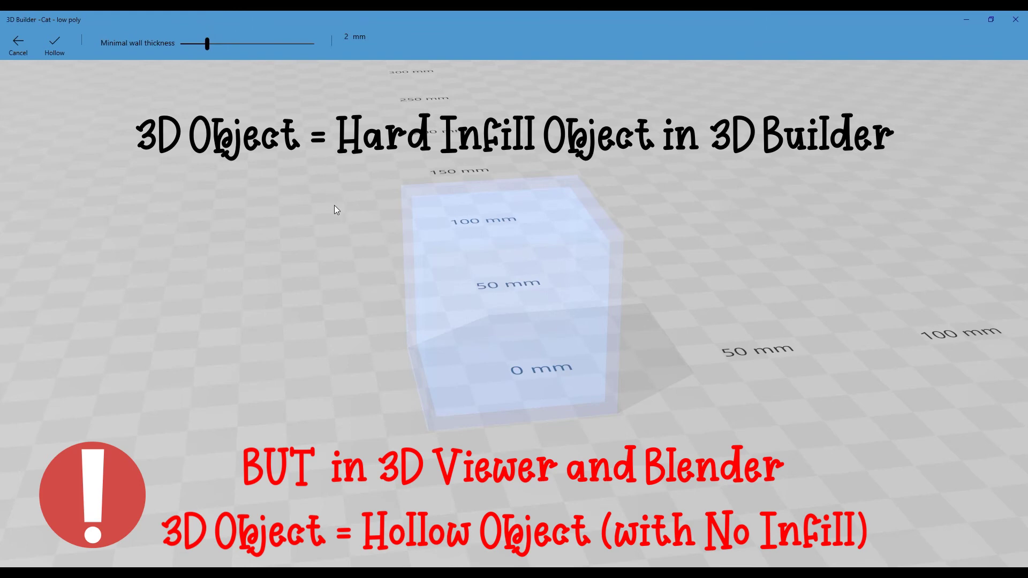
pyautogui.scroll(5, 333, 209)
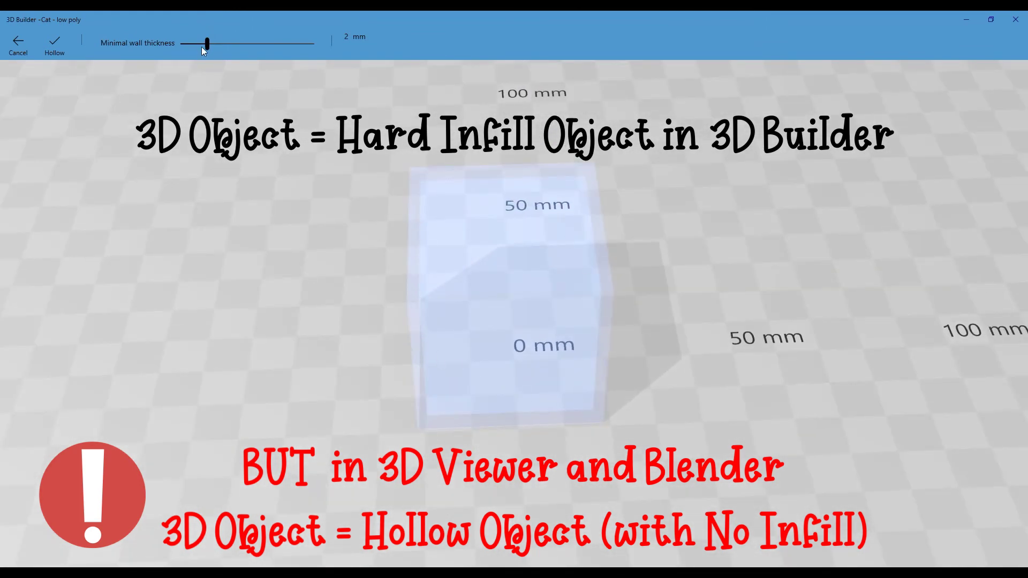
pyautogui.moveTo(208, 45)
pyautogui.mouseDown()
pyautogui.moveTo(277, 45)
pyautogui.moveTo(203, 53)
pyautogui.mouseUp()
pyautogui.click(56, 51)
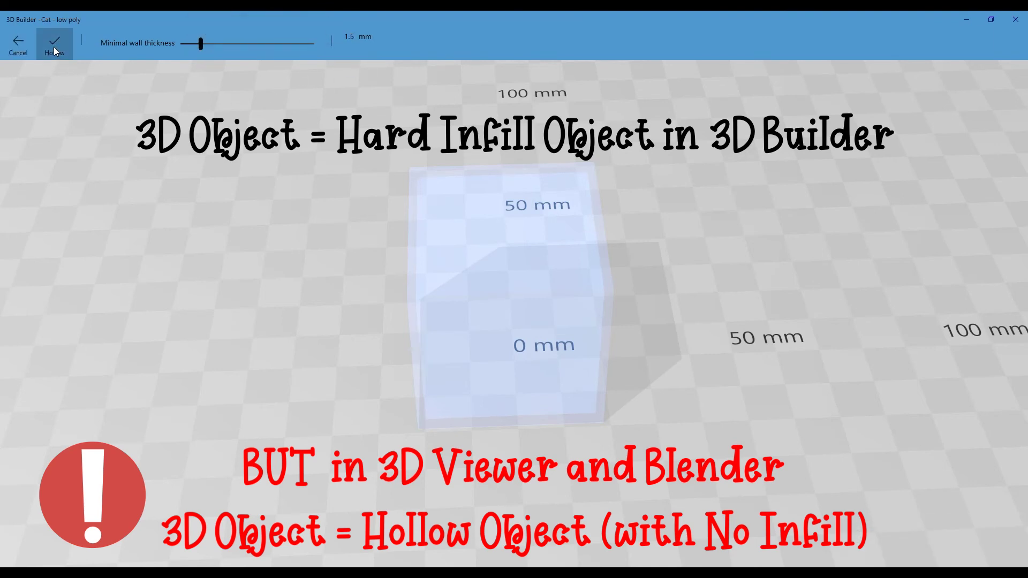
pyautogui.moveTo(292, 342); pyautogui.dragTo(268, 300)
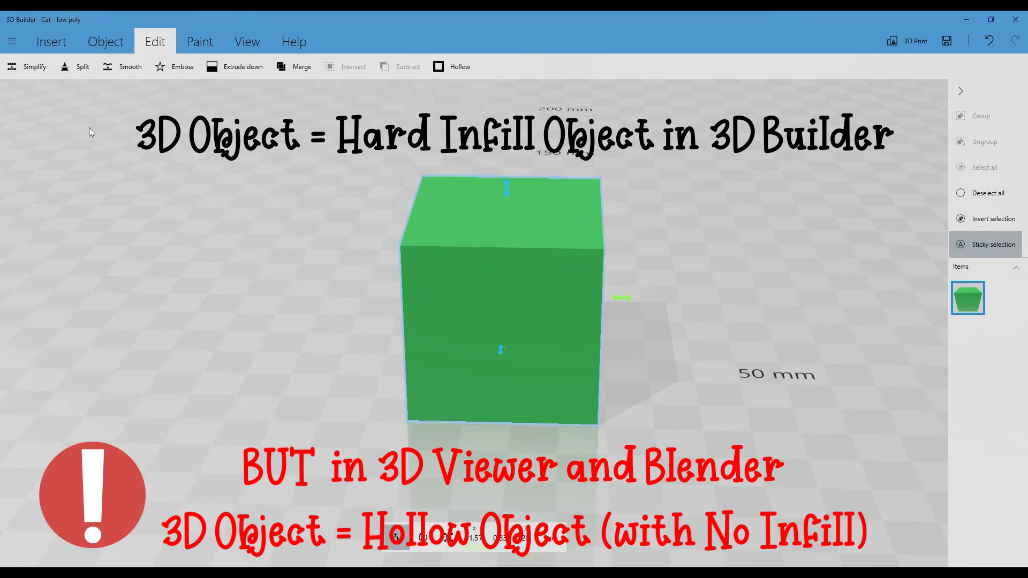
# Split the top off the hollow cube, keeping the bottom part, and examine its open interior.
pyautogui.click(75, 69)
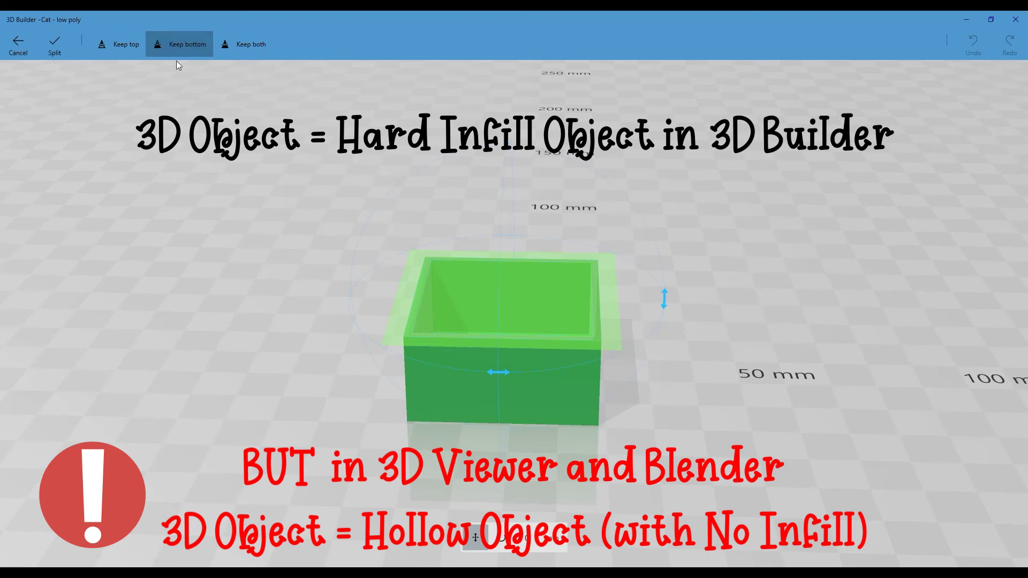
pyautogui.moveTo(611, 348); pyautogui.dragTo(616, 299)
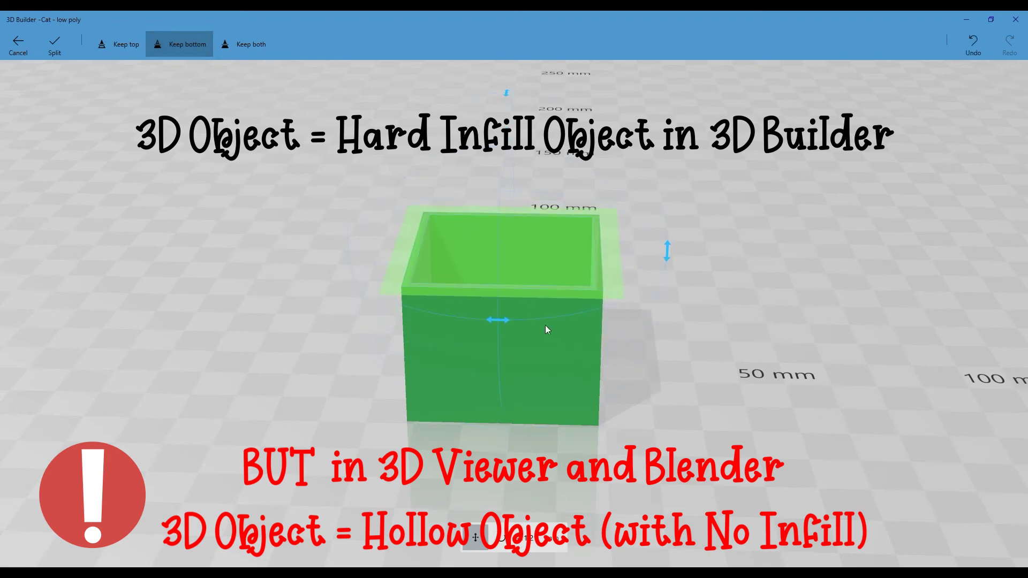
pyautogui.click(55, 45)
pyautogui.moveTo(313, 159); pyautogui.dragTo(329, 218)
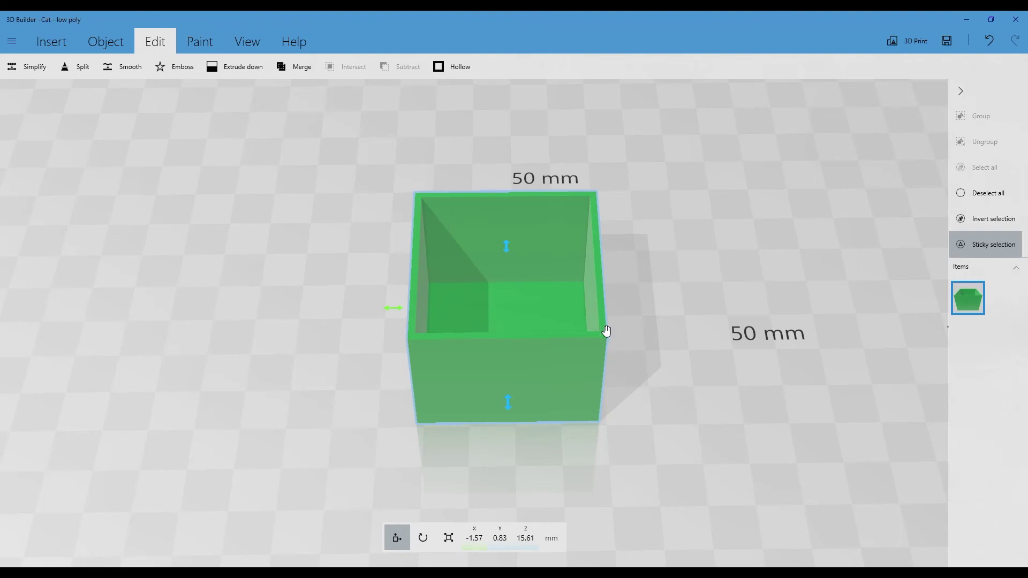
pyautogui.moveTo(375, 236); pyautogui.dragTo(340, 252)
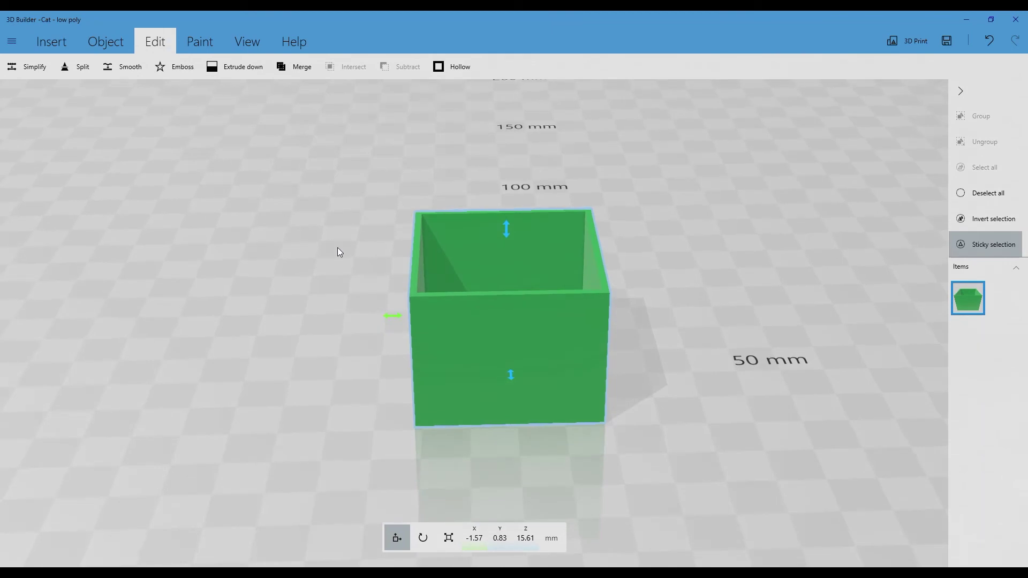
# Insert a second cube and move it along X to about 55.22 mm, beside the hollow box.
pyautogui.click(104, 41)
pyautogui.click(65, 41)
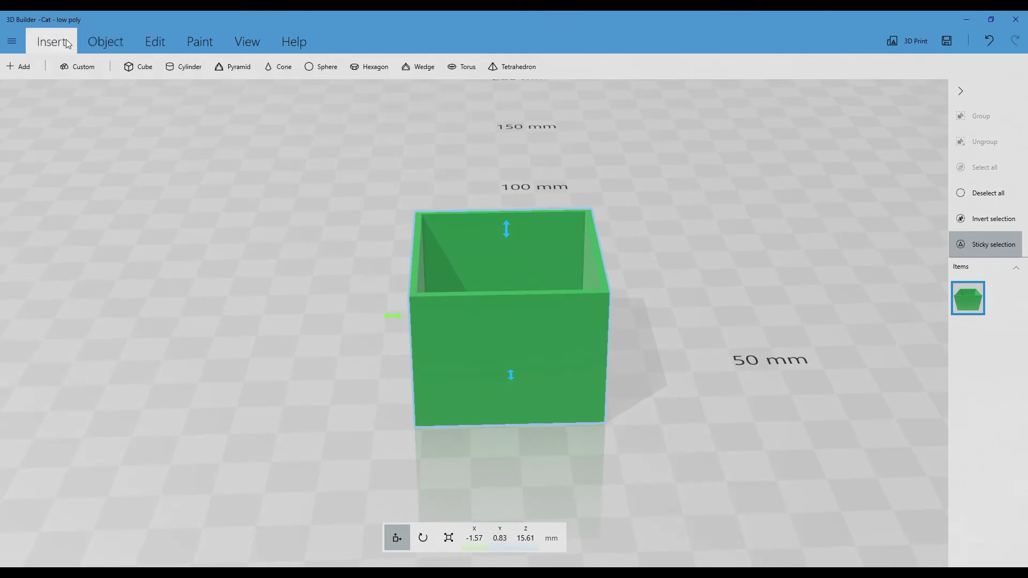
pyautogui.click(141, 68)
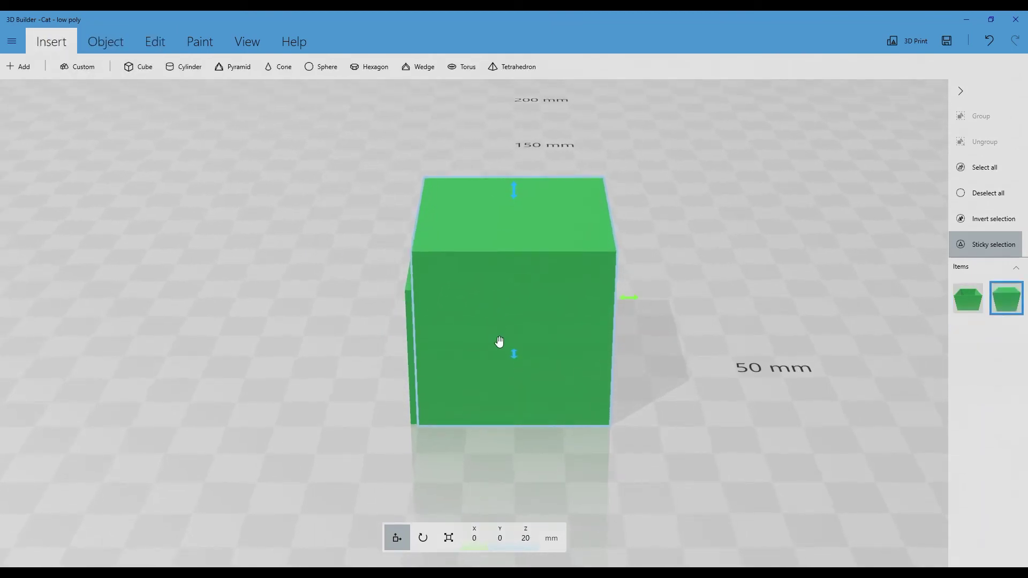
pyautogui.moveTo(625, 304); pyautogui.dragTo(886, 298)
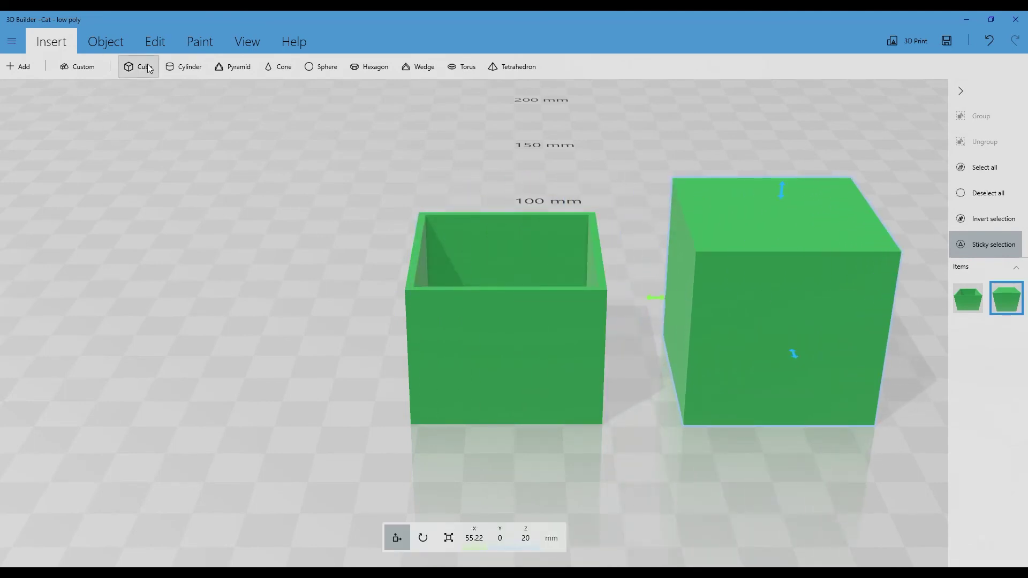
# Split the second cube at an offset of about -9.4 mm, keeping the bottom part, and compare it with the hollow box.
pyautogui.click(149, 42)
pyautogui.click(80, 65)
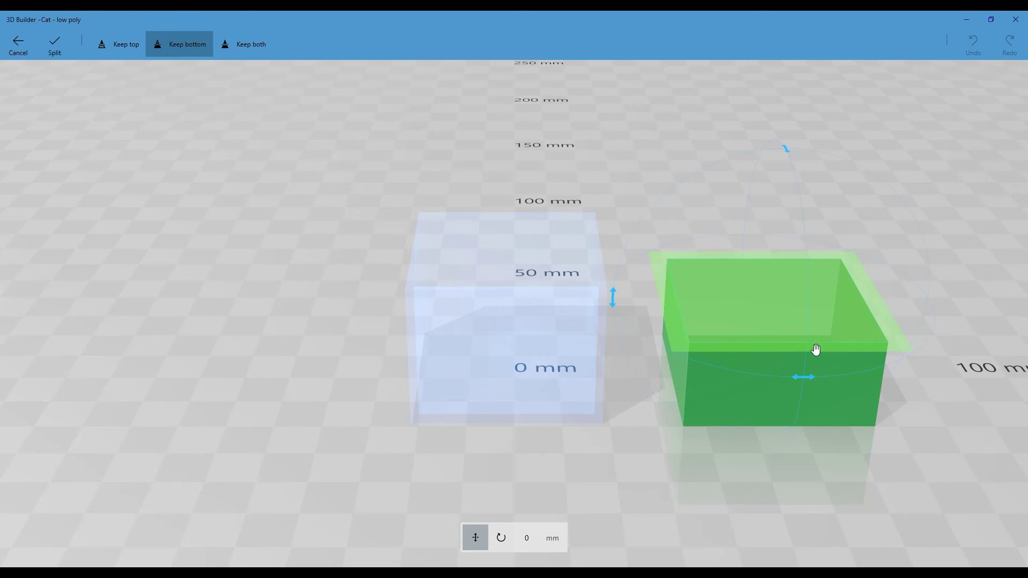
pyautogui.moveTo(818, 351); pyautogui.dragTo(817, 310)
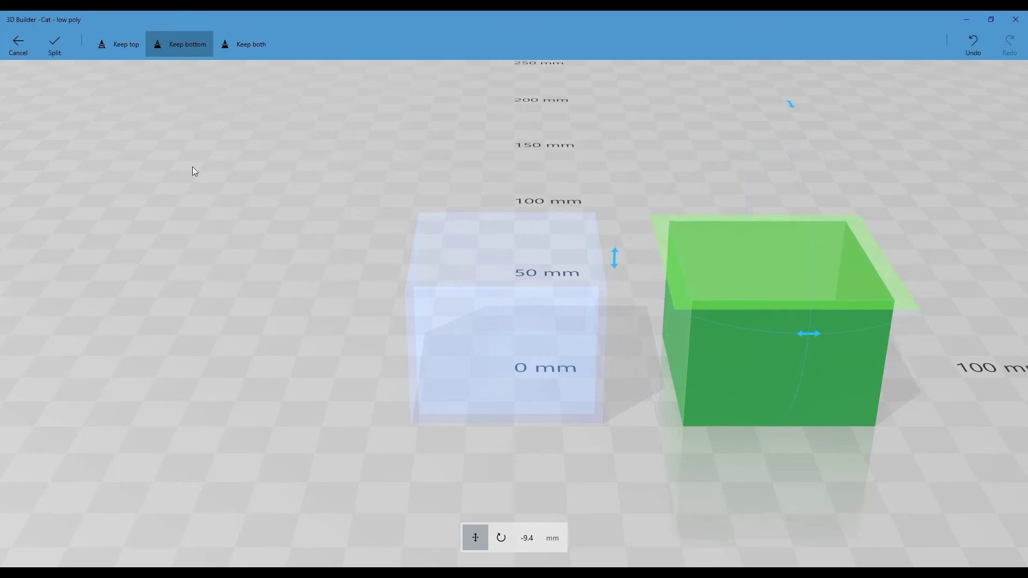
pyautogui.click(55, 47)
pyautogui.moveTo(844, 440); pyautogui.dragTo(748, 390, button='right')
pyautogui.moveTo(780, 301); pyautogui.dragTo(673, 391, button='right')
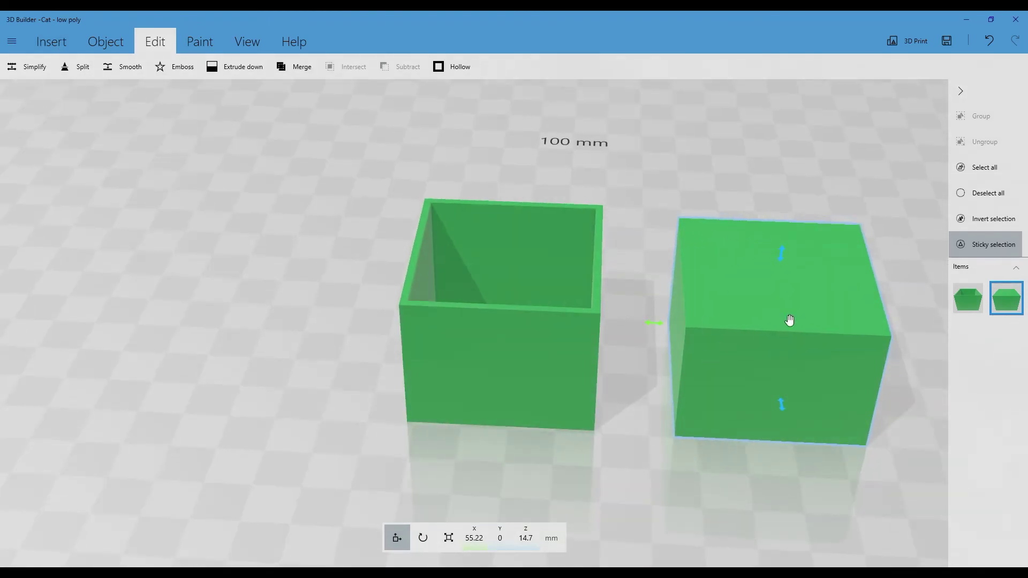
pyautogui.click(505, 352)
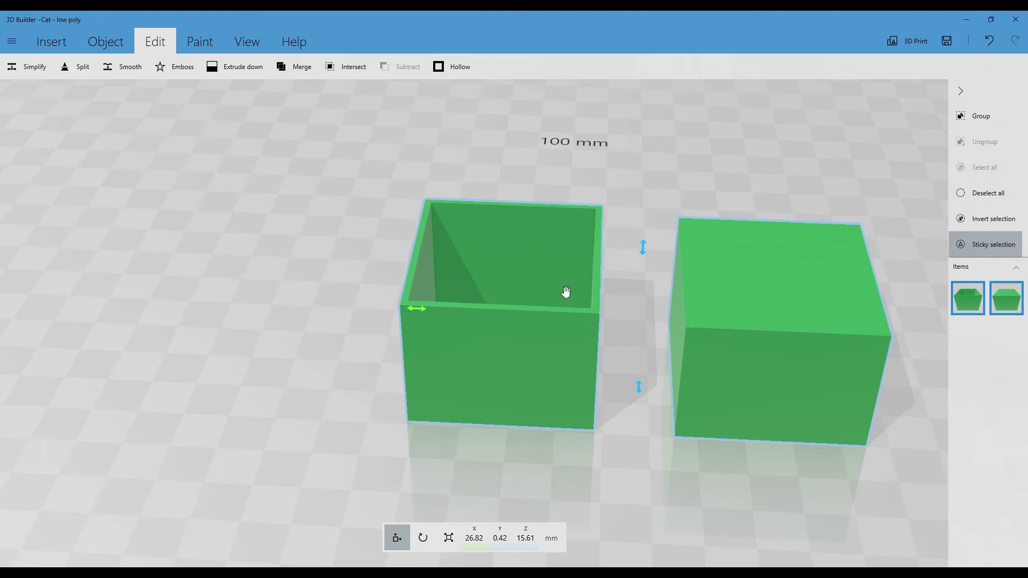
pyautogui.moveTo(555, 291); pyautogui.dragTo(705, 341, button='right')
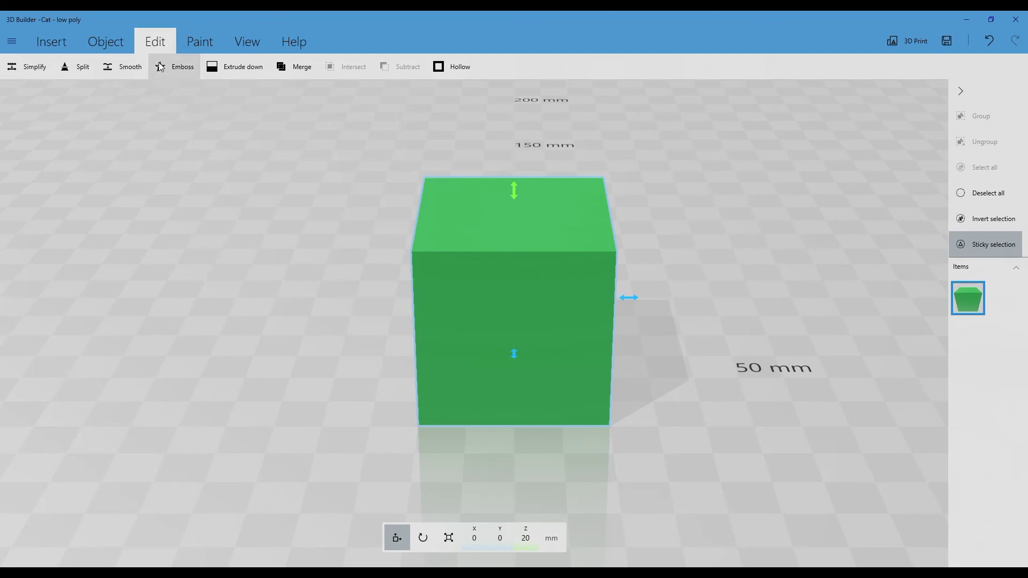
# Start embossing the cube with a text pattern and set the text to "Hi".
pyautogui.click(182, 68)
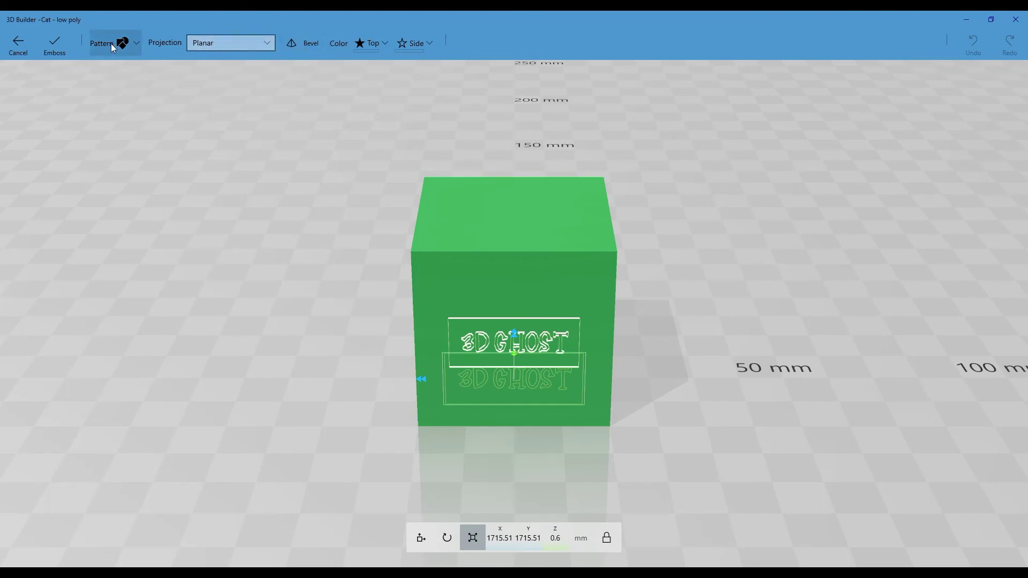
pyautogui.click(128, 51)
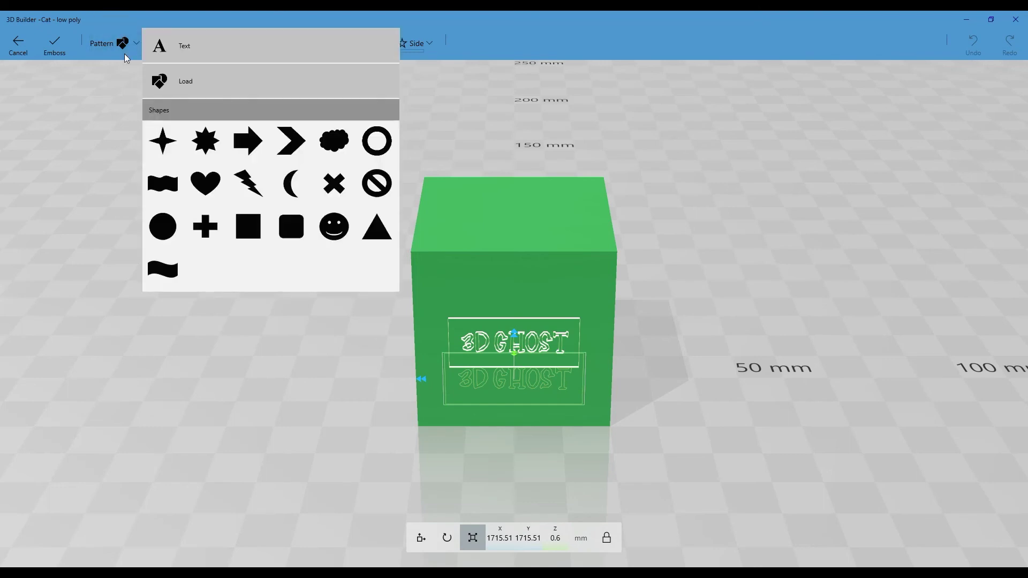
pyautogui.click(184, 45)
pyautogui.click(521, 45)
pyautogui.hotkey('ctrl', 'a')
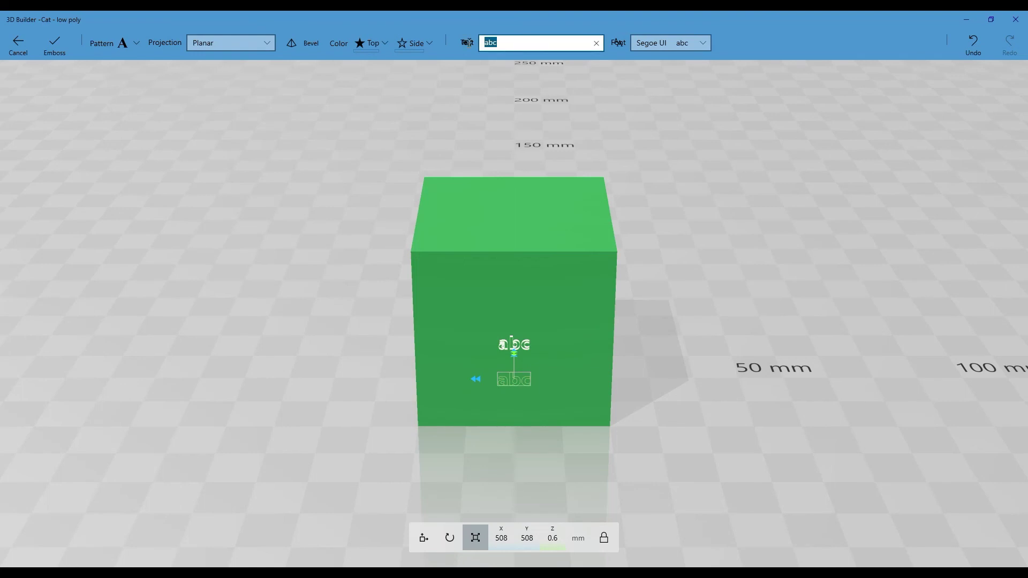
pyautogui.write('Hi')
pyautogui.press('Return')
# Enlarge the "Hi" emboss text to about 142.82 % in X and Y on the cube's front face.
pyautogui.moveTo(310, 399); pyautogui.dragTo(413, 373, button='right')
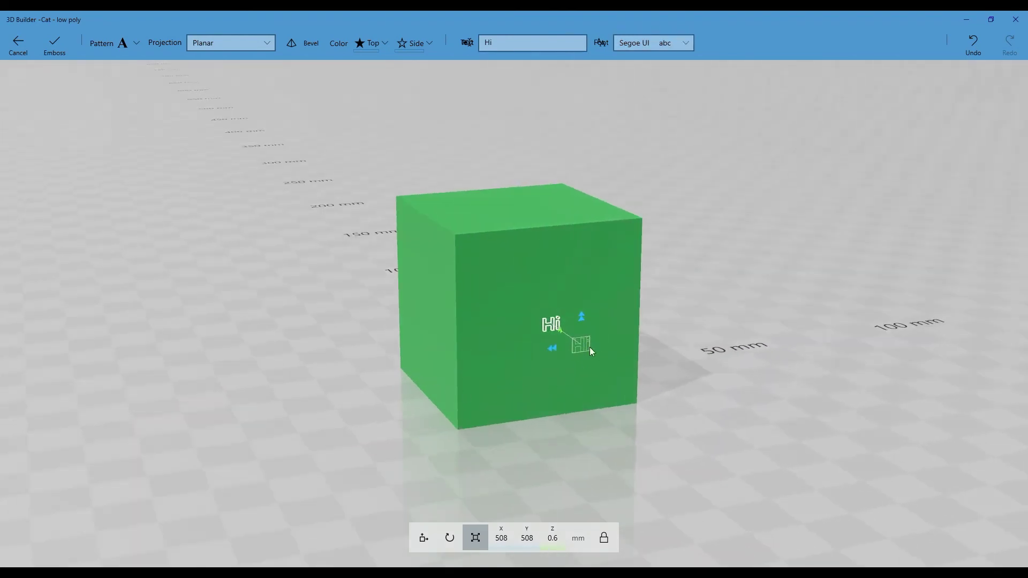
pyautogui.scroll(5, 503, 443)
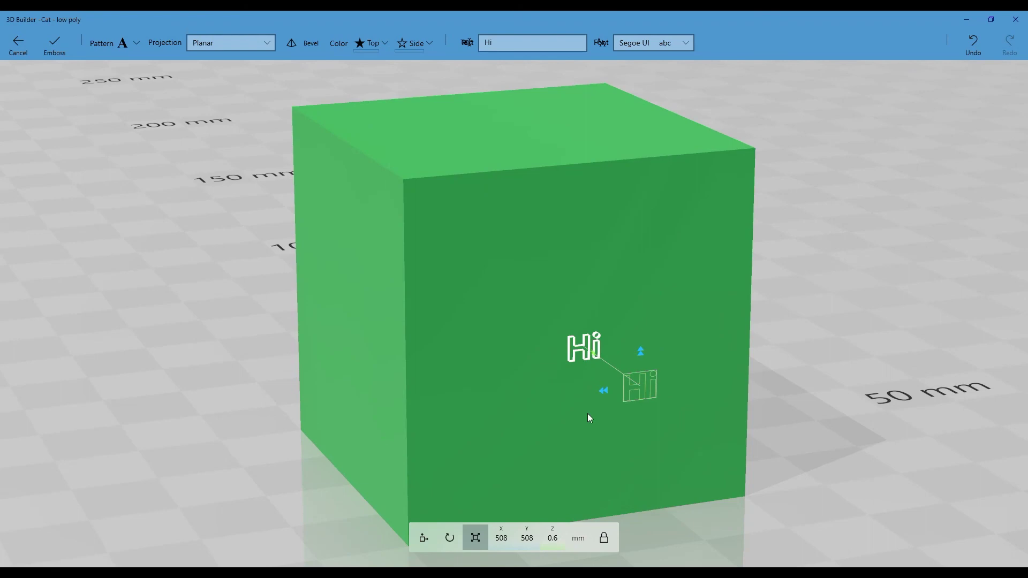
pyautogui.moveTo(641, 350); pyautogui.dragTo(651, 266)
pyautogui.moveTo(650, 266); pyautogui.dragTo(459, 347, button='right')
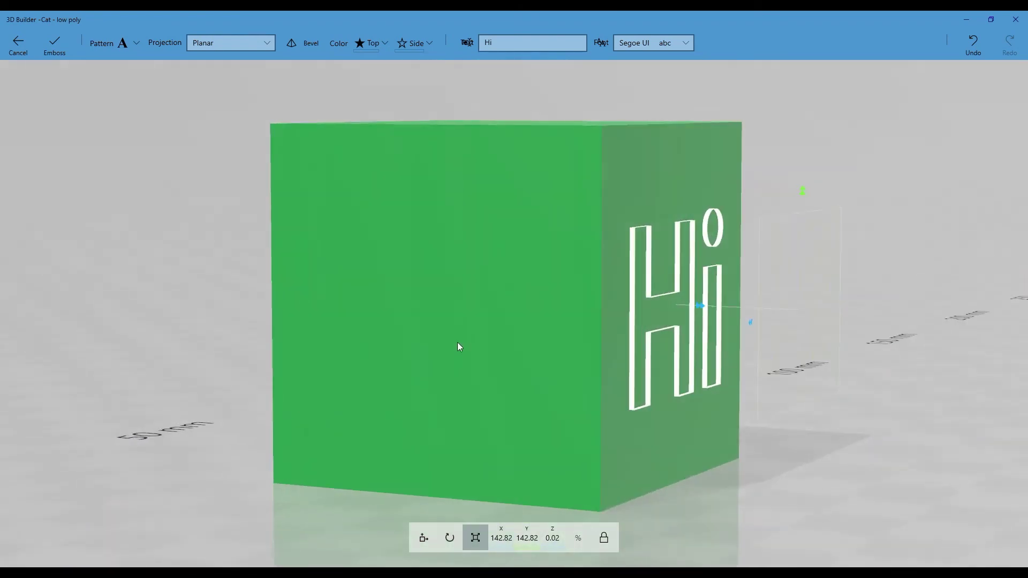
pyautogui.scroll(-5, 384, 303)
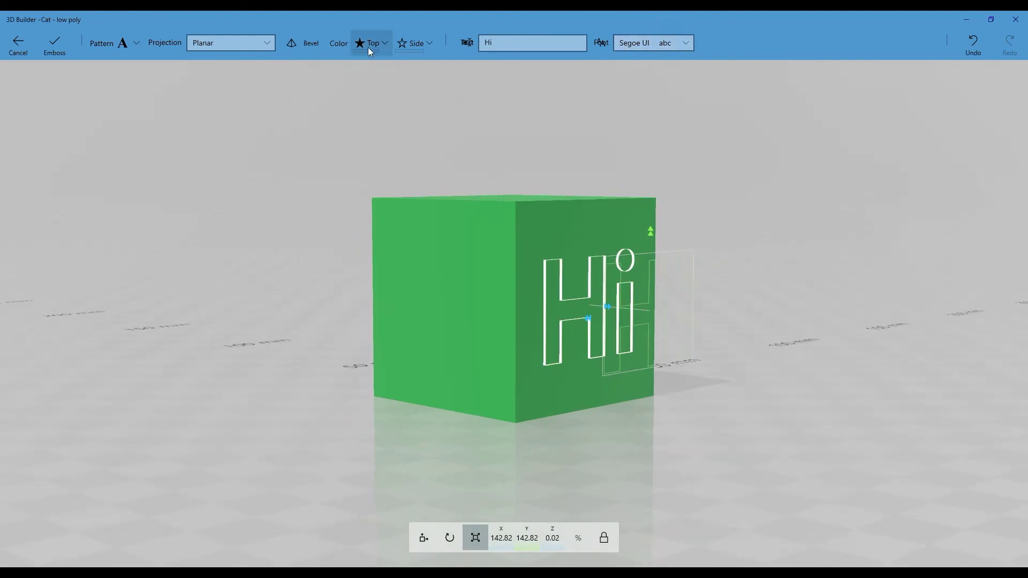
# Look over the color options for the top and sides of the embossed text.
pyautogui.click(386, 43)
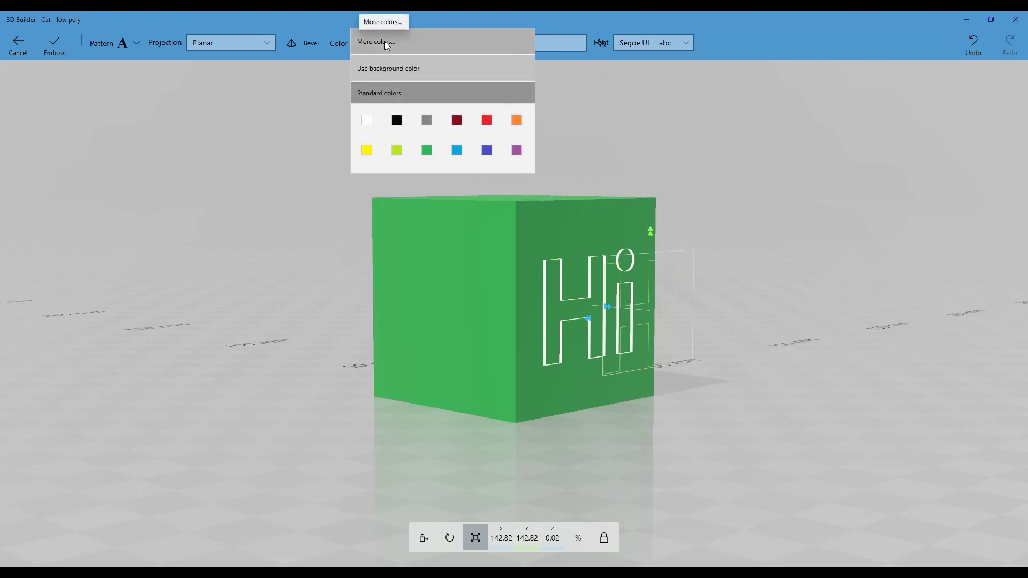
pyautogui.click(294, 109)
pyautogui.click(431, 47)
pyautogui.click(429, 42)
pyautogui.click(315, 261)
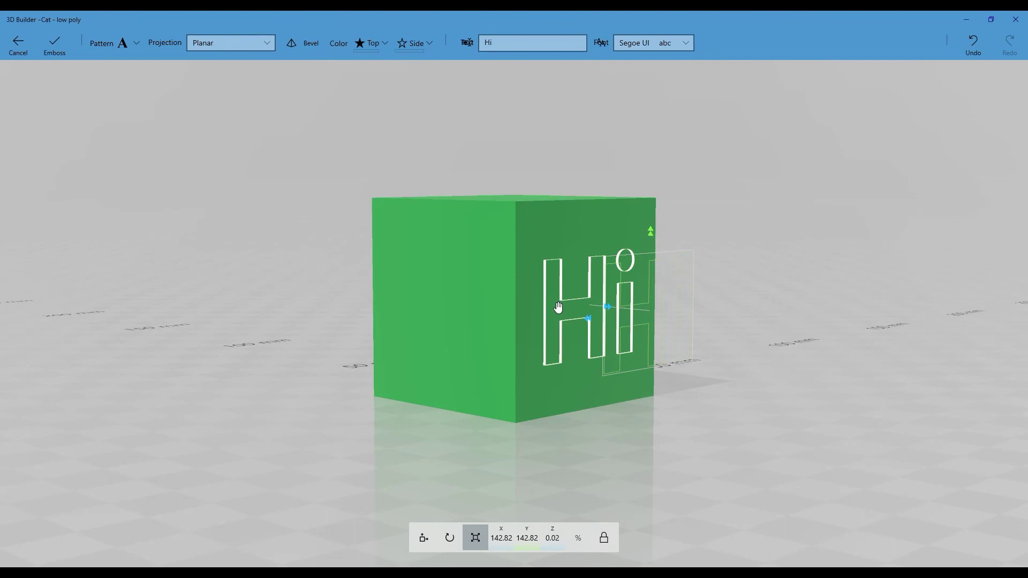
# Try the Cylindrical projection for the emboss and switch it to Spherical.
pyautogui.moveTo(336, 276); pyautogui.dragTo(320, 314, button='right')
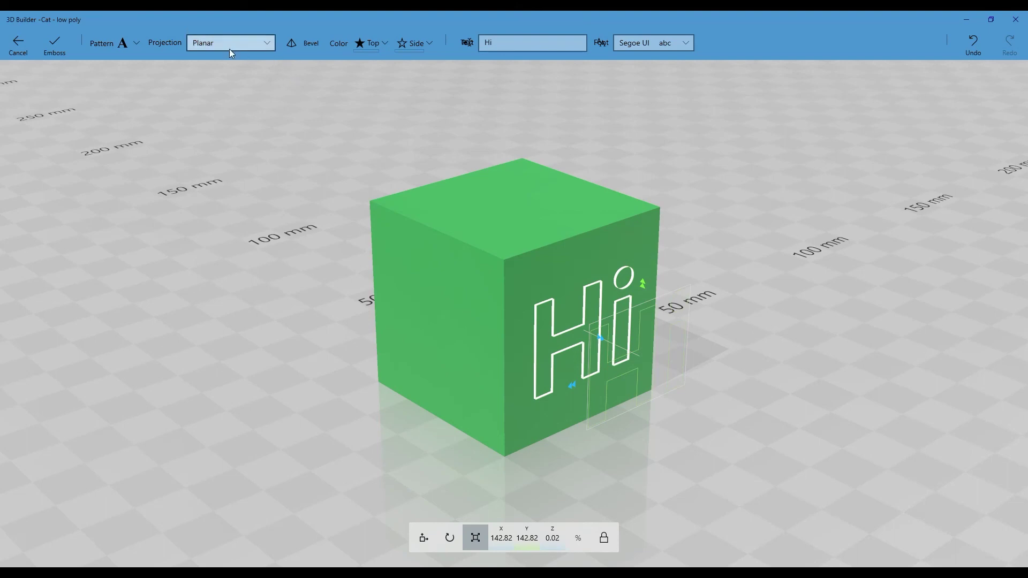
pyautogui.click(213, 43)
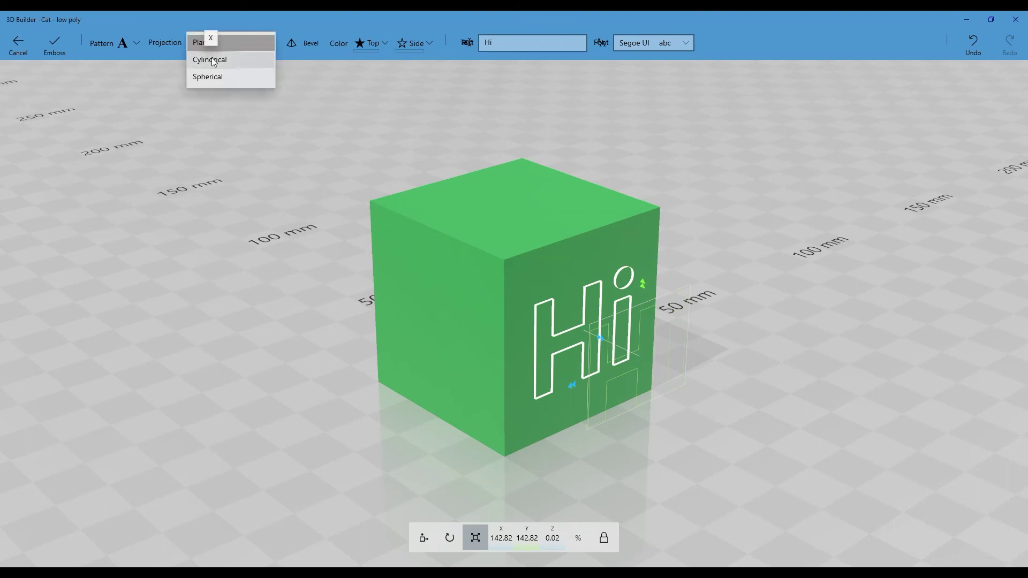
pyautogui.click(212, 59)
pyautogui.moveTo(167, 264); pyautogui.dragTo(110, 285, button='right')
pyautogui.click(219, 46)
pyautogui.click(214, 78)
pyautogui.moveTo(216, 86); pyautogui.dragTo(346, 172, button='right')
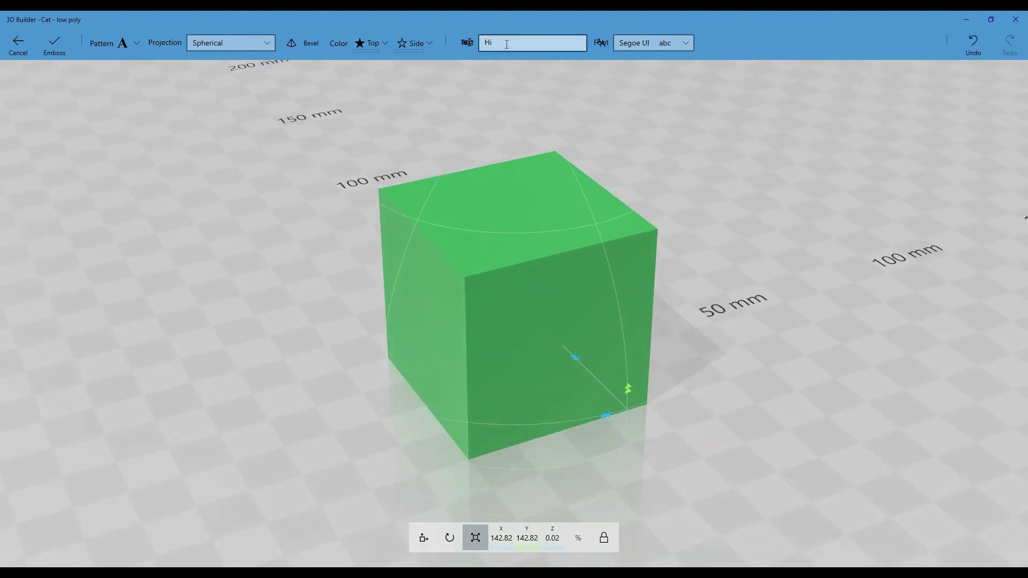
# Set the projection of the "Hi" text emboss back to Planar.
pyautogui.click(581, 44)
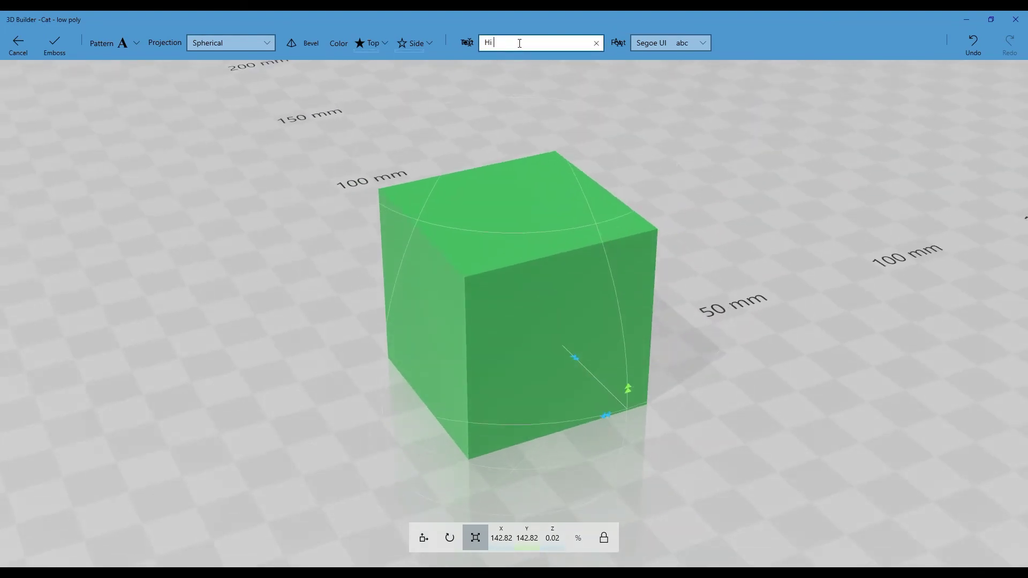
pyautogui.click(225, 40)
pyautogui.click(225, 40)
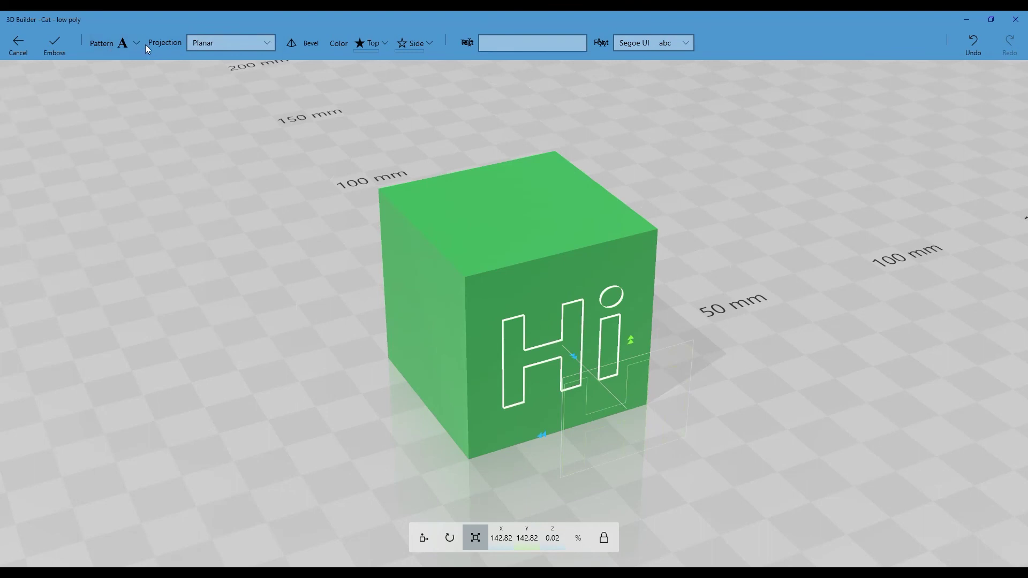
# Replace the text pattern with the crescent moon shape and scale it down to about 32.82 % in X and Y.
pyautogui.click(121, 42)
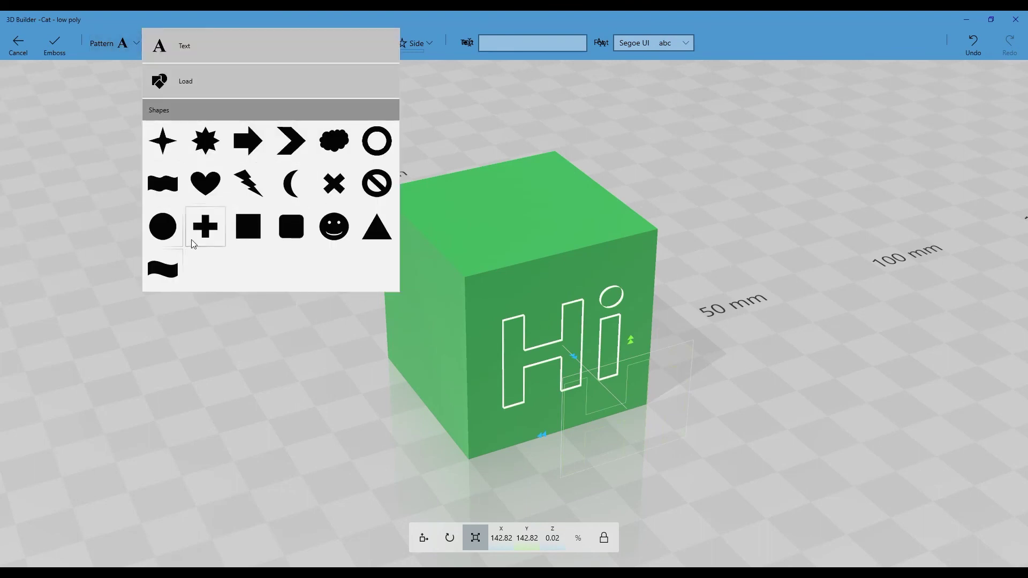
pyautogui.click(295, 188)
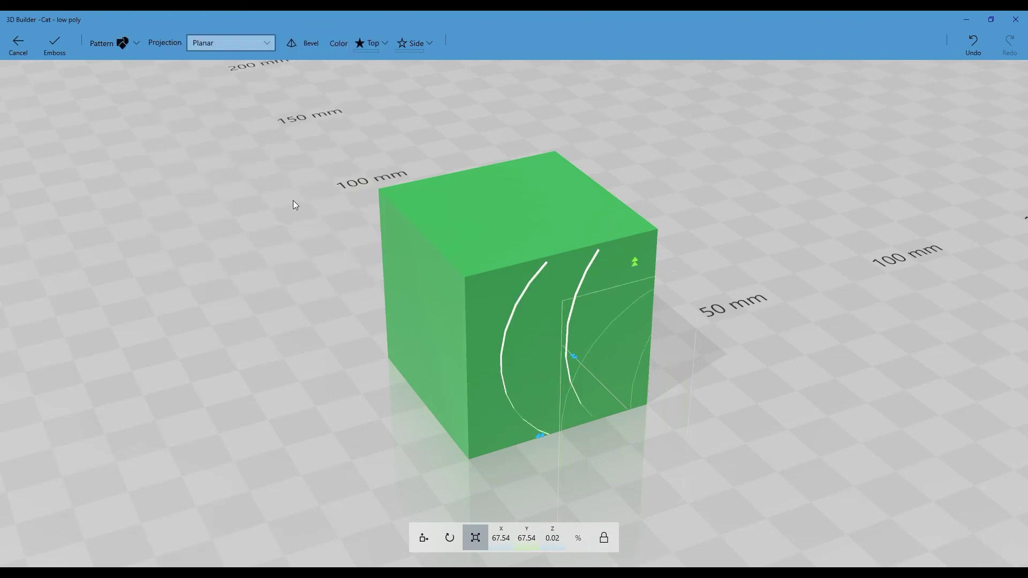
pyautogui.moveTo(636, 264); pyautogui.dragTo(610, 331)
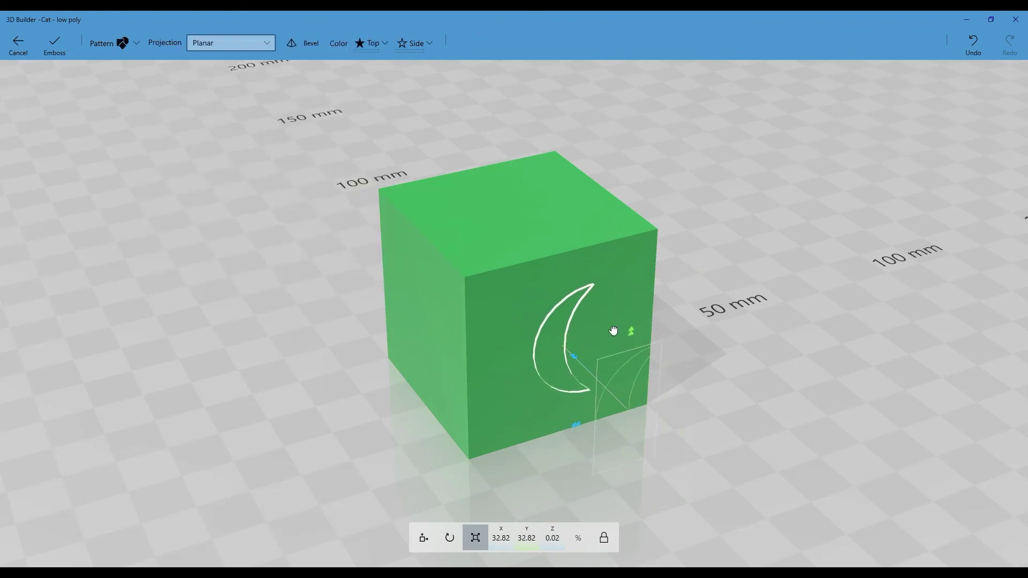
# Try the Cylindrical and Spherical projections on the crescent moon pattern, and return it to Planar.
pyautogui.click(229, 45)
pyautogui.click(219, 59)
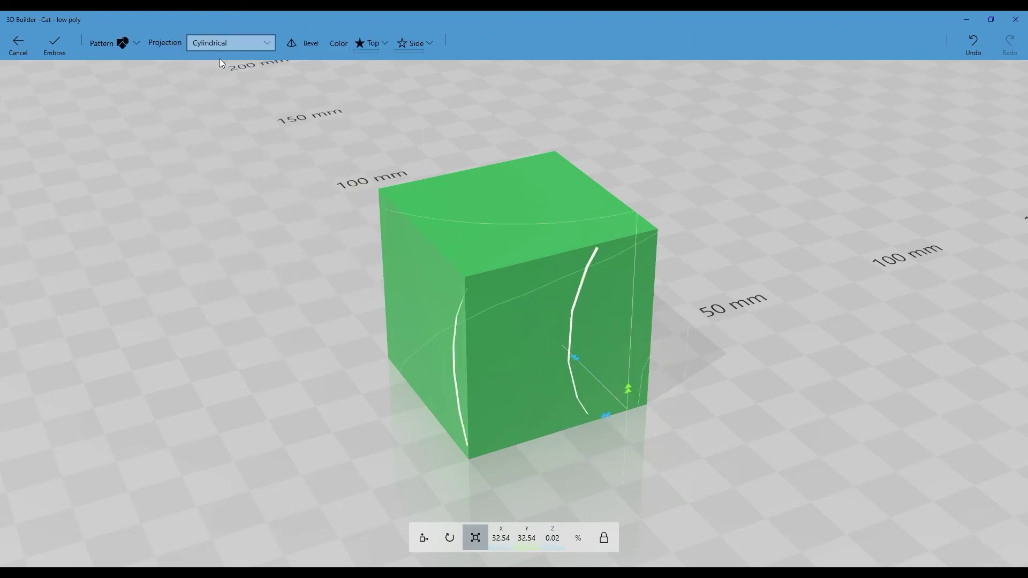
pyautogui.moveTo(212, 272); pyautogui.dragTo(616, 354)
pyautogui.click(232, 43)
pyautogui.click(210, 76)
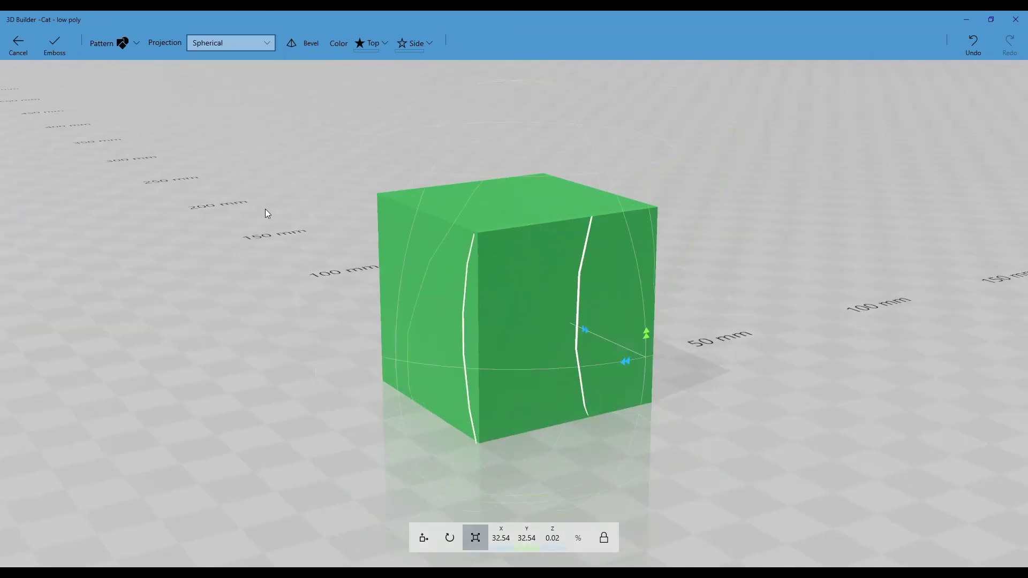
pyautogui.moveTo(267, 208); pyautogui.dragTo(272, 239)
pyautogui.click(221, 45)
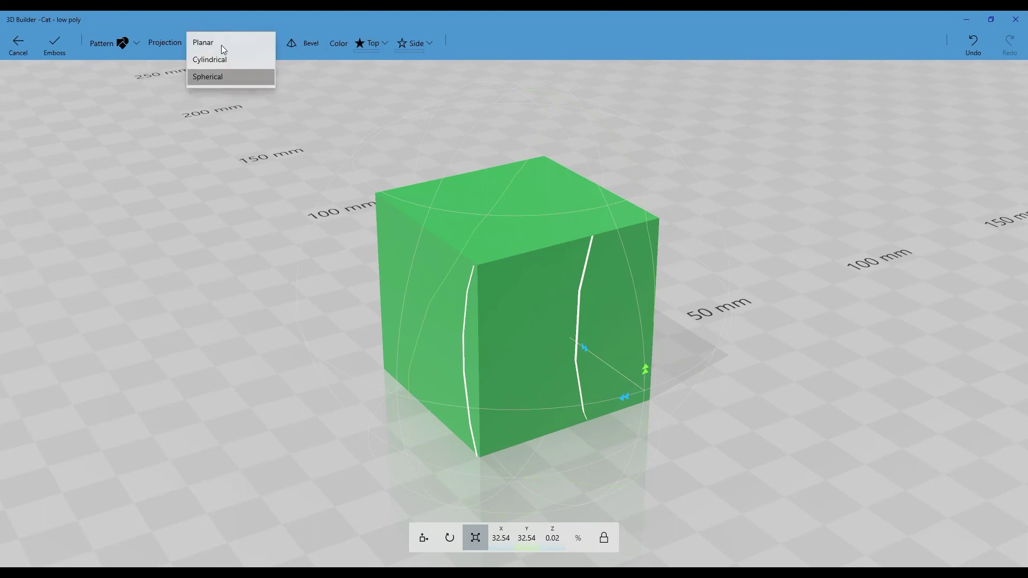
pyautogui.click(220, 43)
# Load the "3d ghost" image file as the emboss pattern on the cube's front face.
pyautogui.click(138, 45)
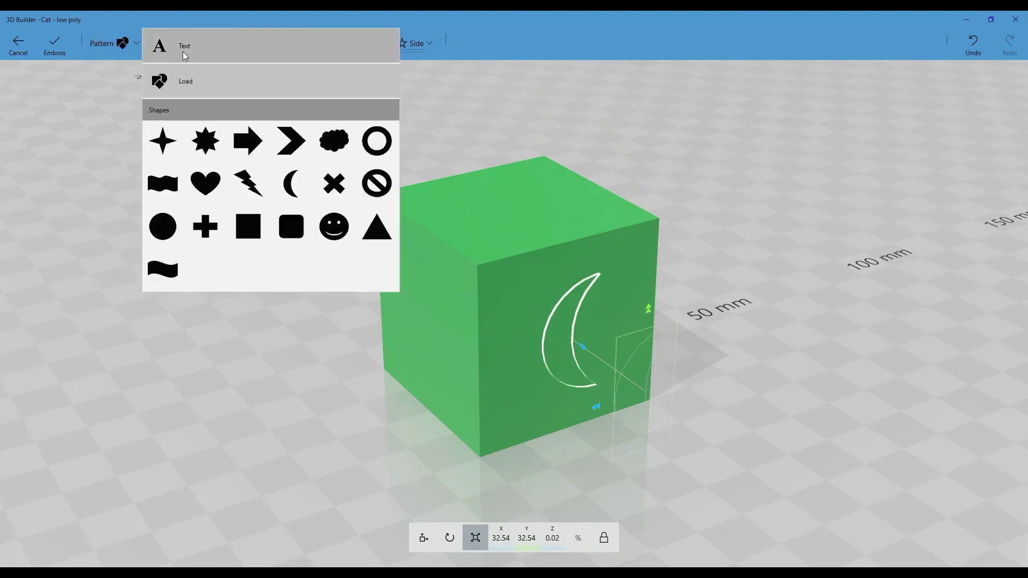
pyautogui.click(176, 83)
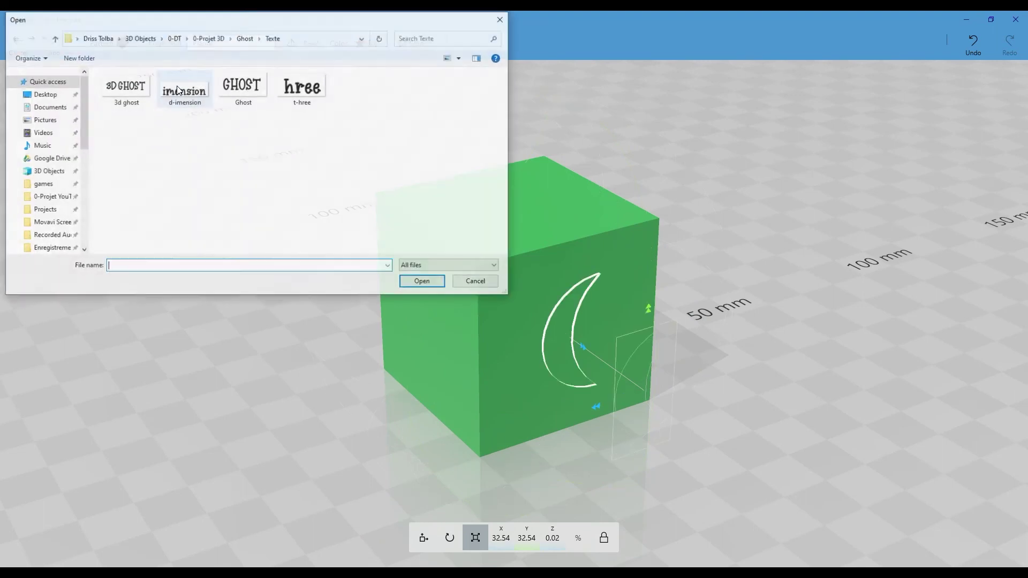
pyautogui.doubleClick(121, 90)
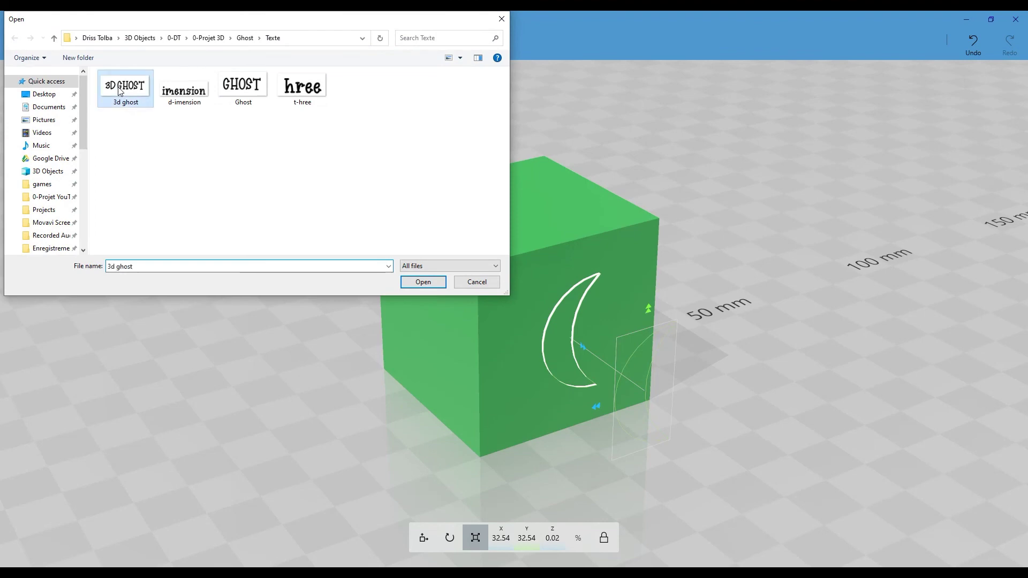
pyautogui.moveTo(713, 342); pyautogui.dragTo(607, 311)
# Compare the Cylindrical and Spherical projections of the 3D GHOST pattern around the cube, and set it back to Planar.
pyautogui.click(201, 47)
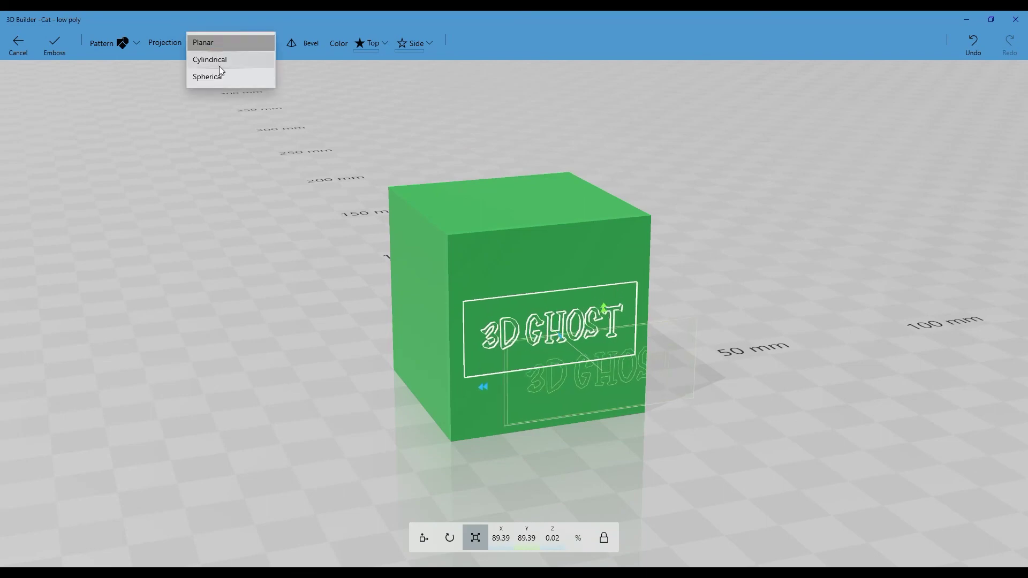
pyautogui.click(214, 58)
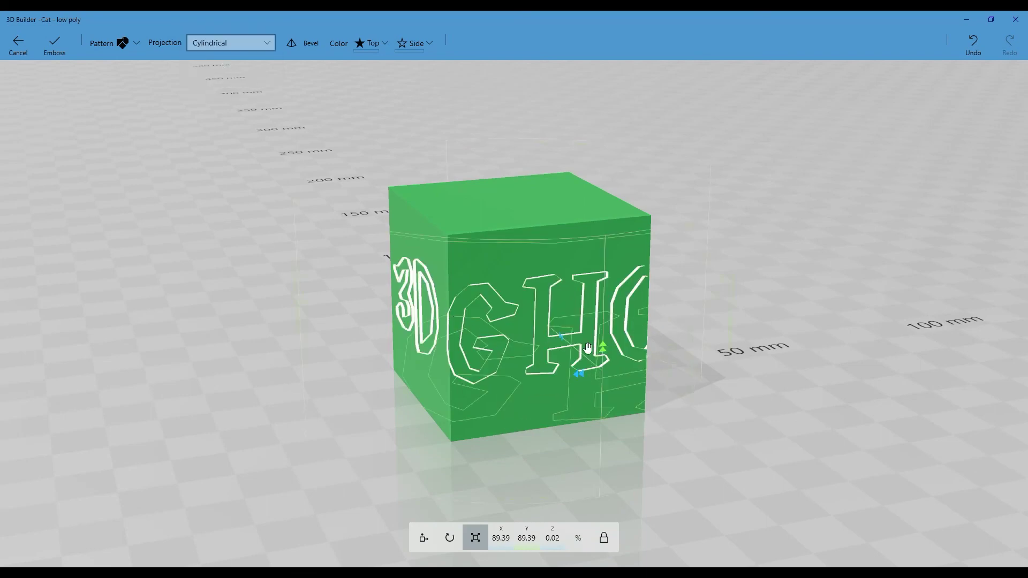
pyautogui.moveTo(618, 266); pyautogui.dragTo(899, 351)
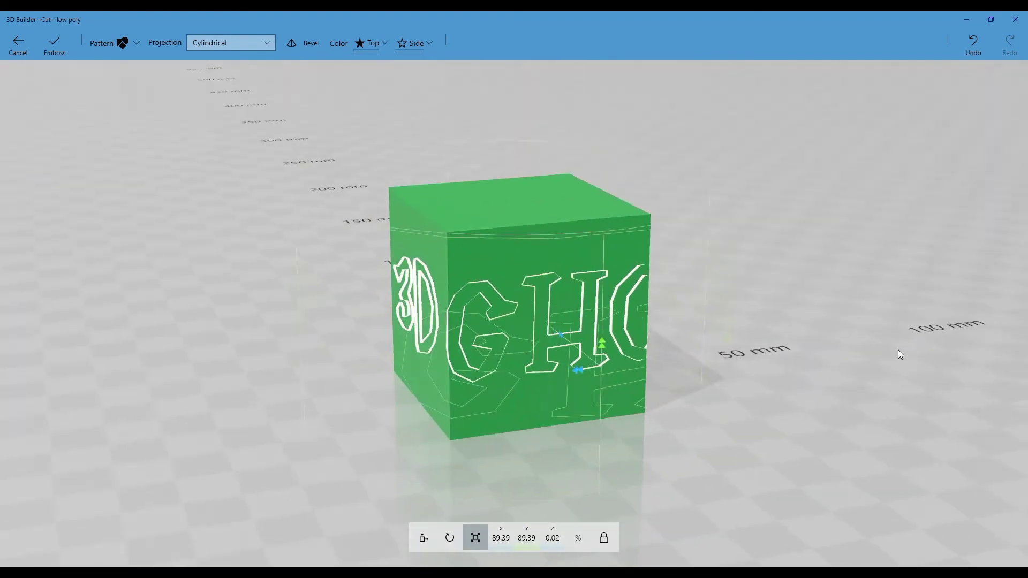
pyautogui.click(214, 45)
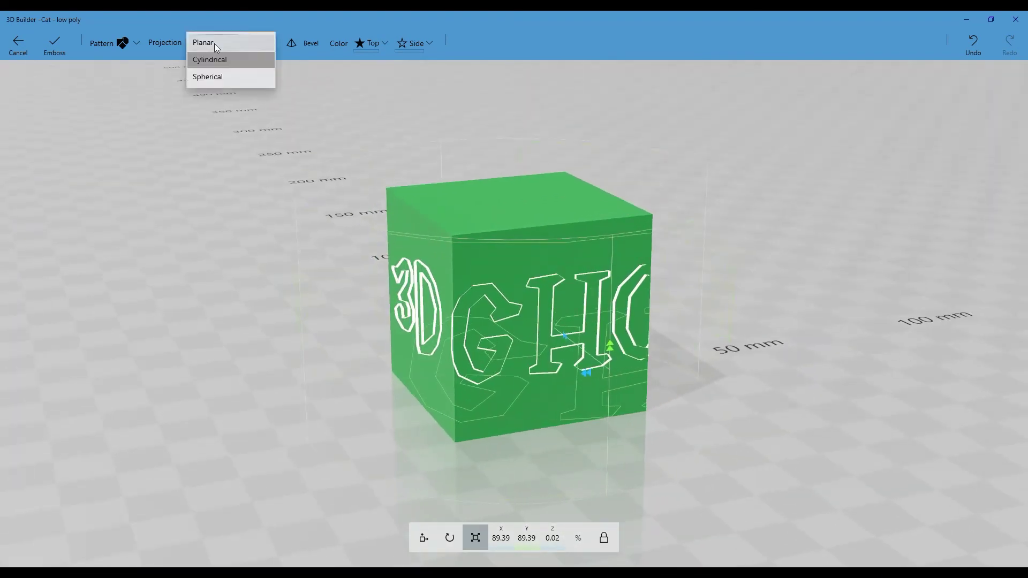
pyautogui.click(208, 77)
pyautogui.moveTo(177, 217); pyautogui.dragTo(441, 340)
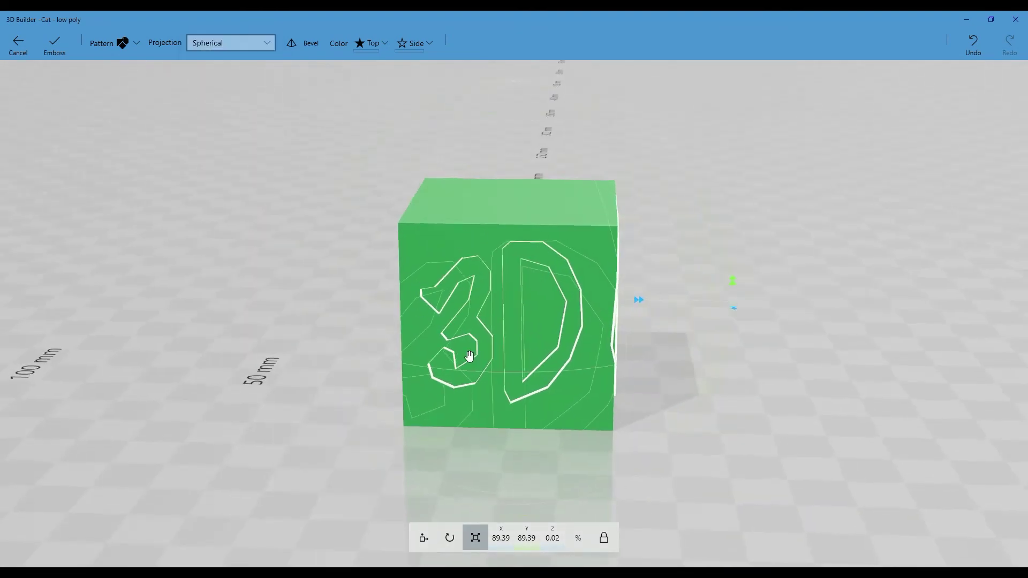
pyautogui.moveTo(564, 367); pyautogui.dragTo(664, 407)
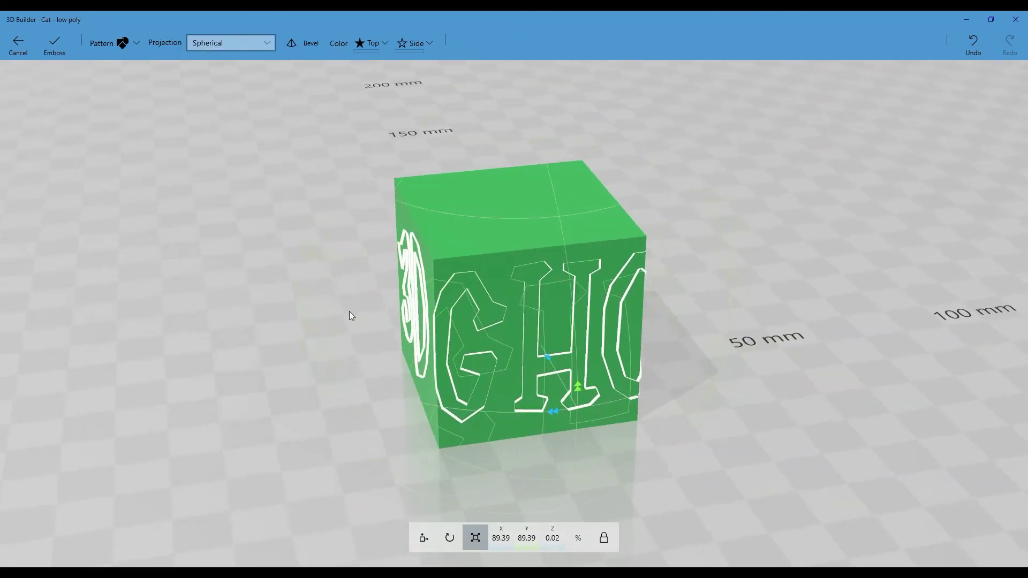
pyautogui.click(225, 43)
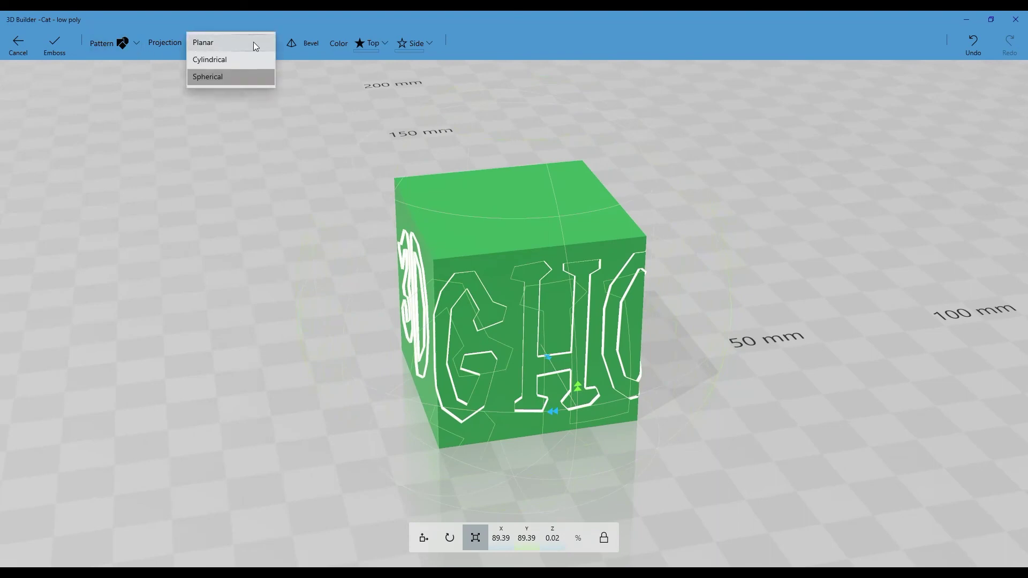
pyautogui.click(208, 47)
# Apply the emboss of the 3D GHOST image to the cube's front face with the Planar projection.
pyautogui.moveTo(358, 327); pyautogui.dragTo(463, 284)
pyautogui.scroll(-2, 524, 435)
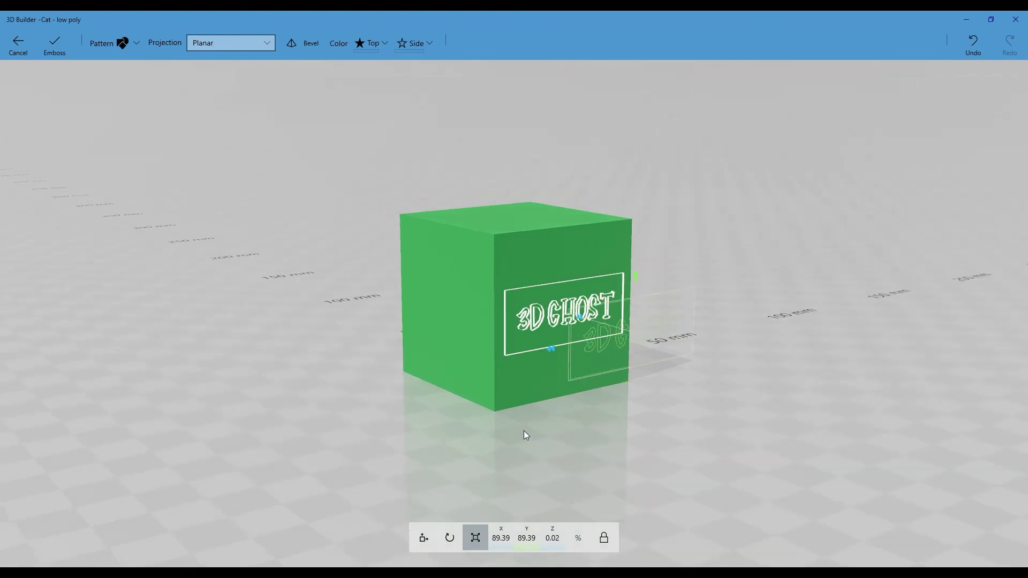
pyautogui.scroll(5, 523, 431)
pyautogui.moveTo(298, 405); pyautogui.dragTo(219, 400)
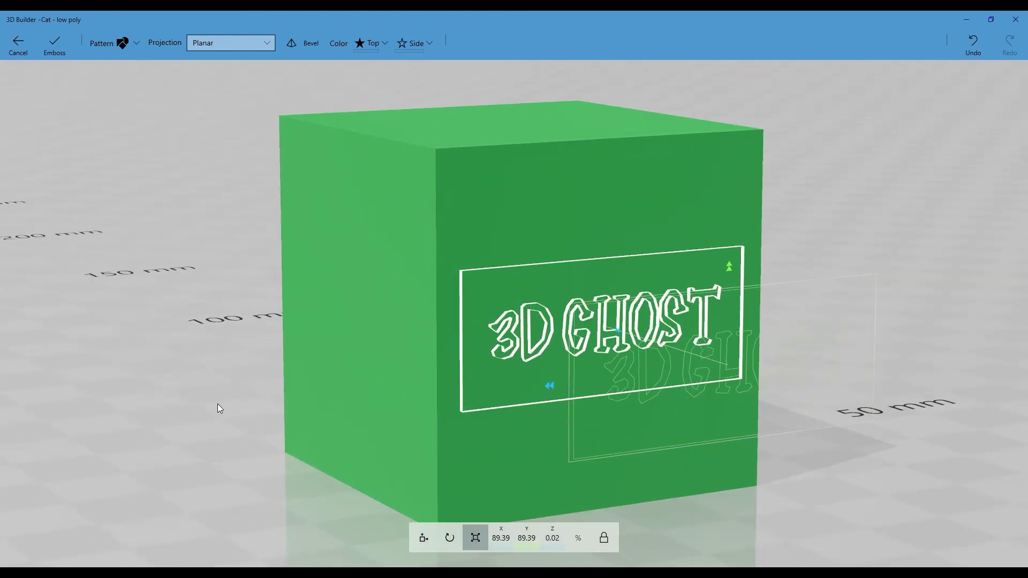
pyautogui.click(57, 46)
pyautogui.moveTo(182, 311); pyautogui.dragTo(199, 336)
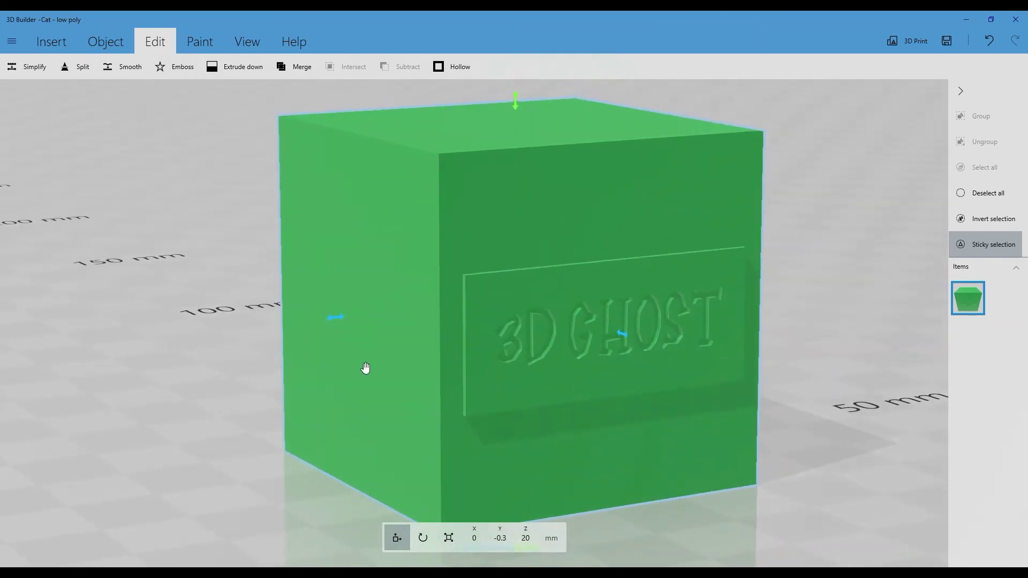
# Emboss the 3D GHOST image on the cube's front face again with Bevel enabled, and inspect the beveled lettering.
pyautogui.click(102, 66)
pyautogui.click(172, 66)
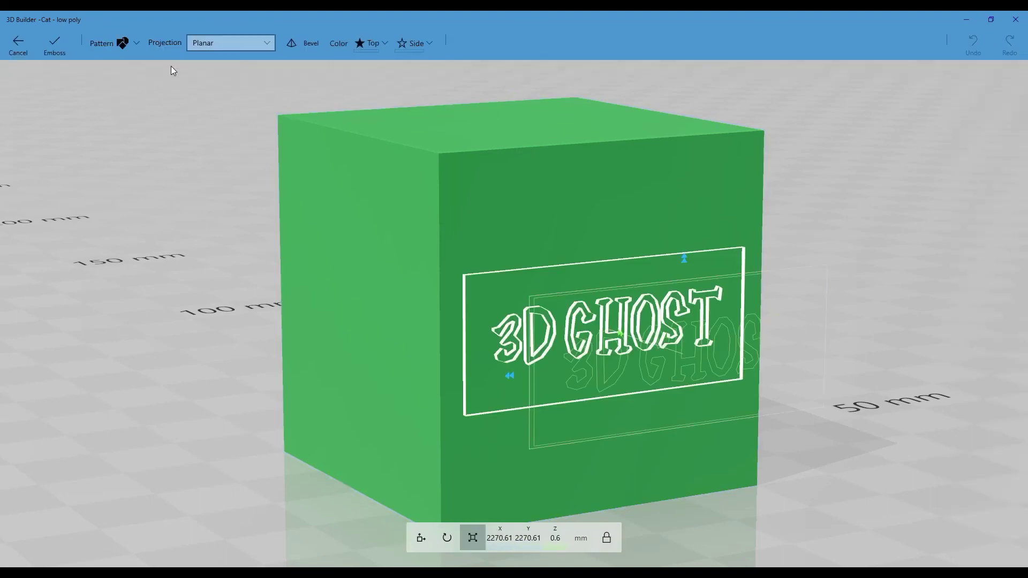
pyautogui.click(302, 44)
pyautogui.click(54, 45)
pyautogui.moveTo(106, 191); pyautogui.dragTo(139, 281)
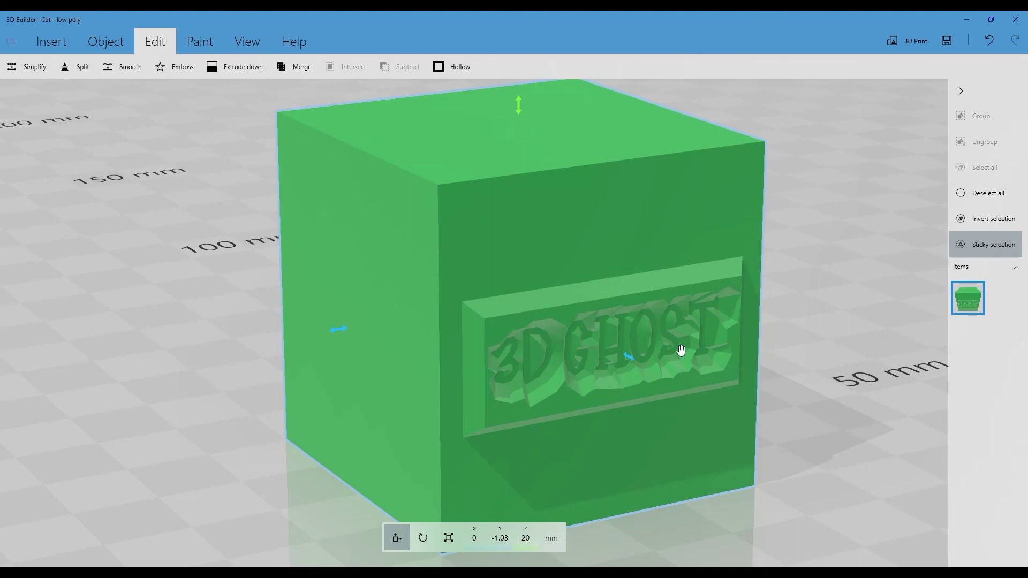
pyautogui.moveTo(305, 354); pyautogui.dragTo(69, 291)
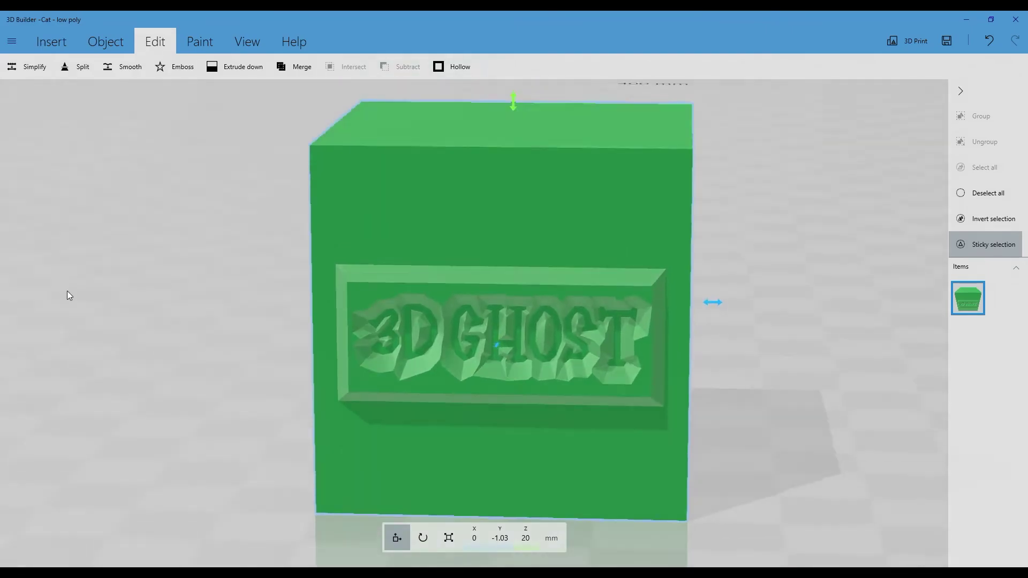